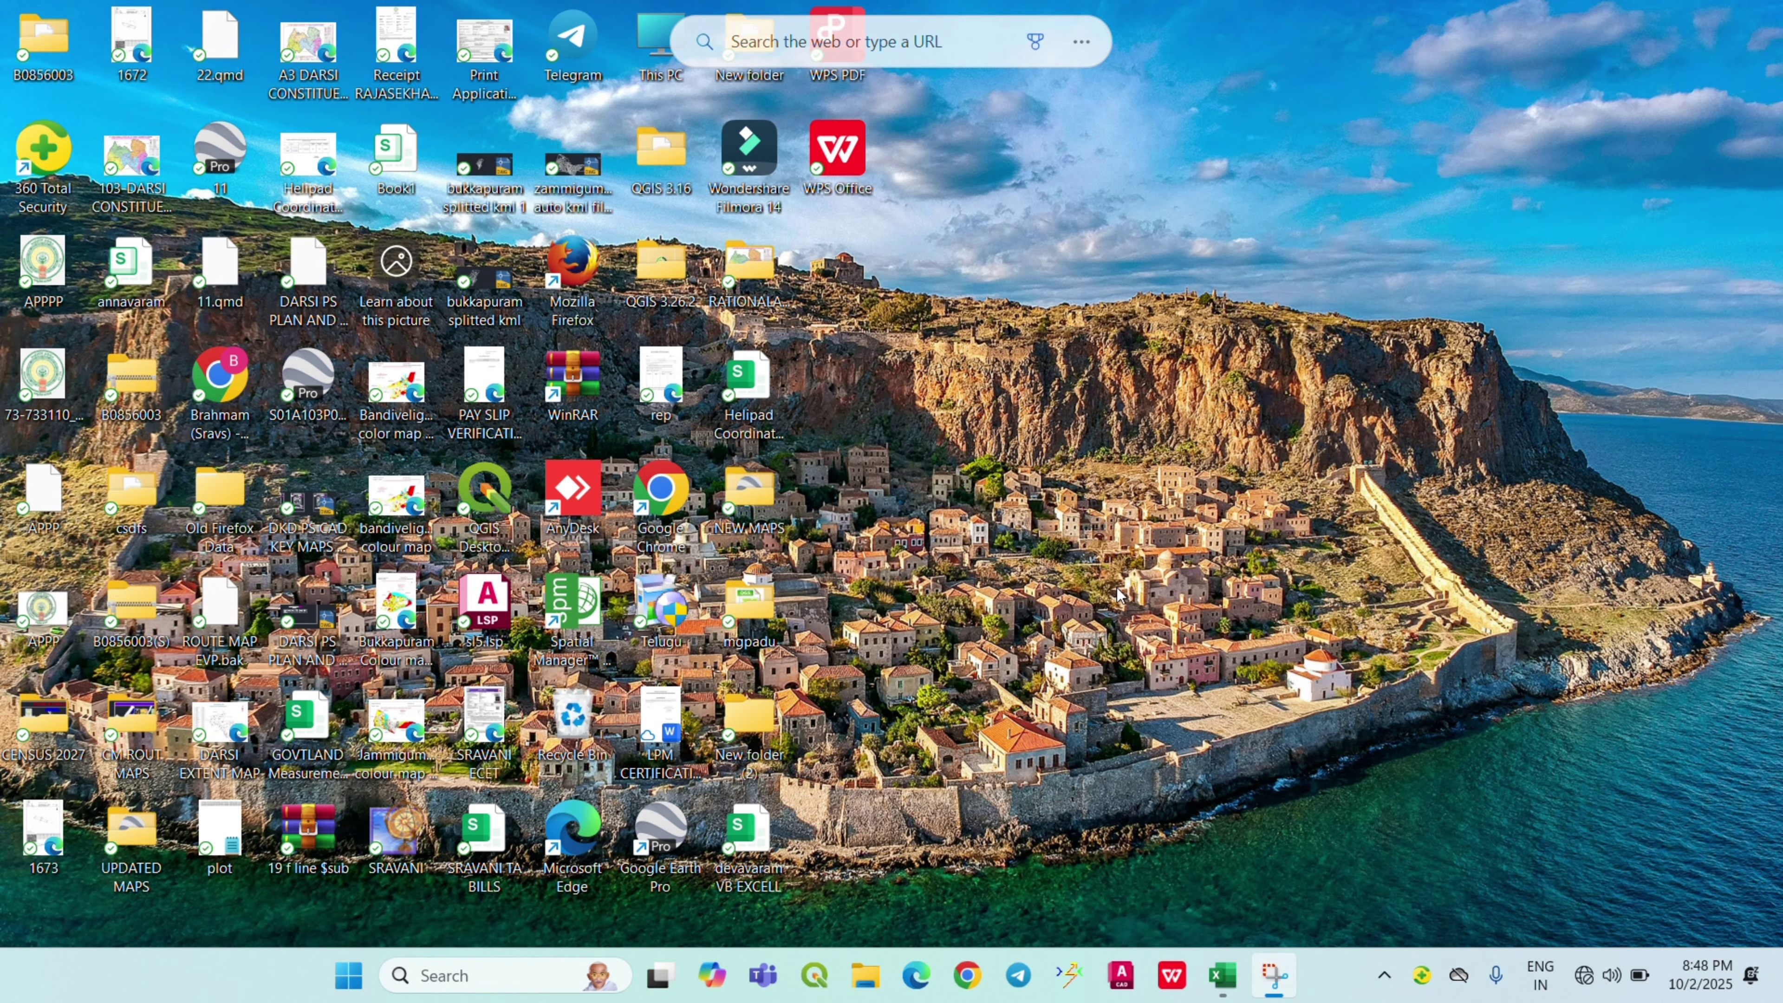
Switch to the OWNER DETAILS workbook in Excel and examine the PARCEL_ID, Owner name, Father name, Adhar No and Classification columns
left_click(1225, 977)
left_click(1193, 505)
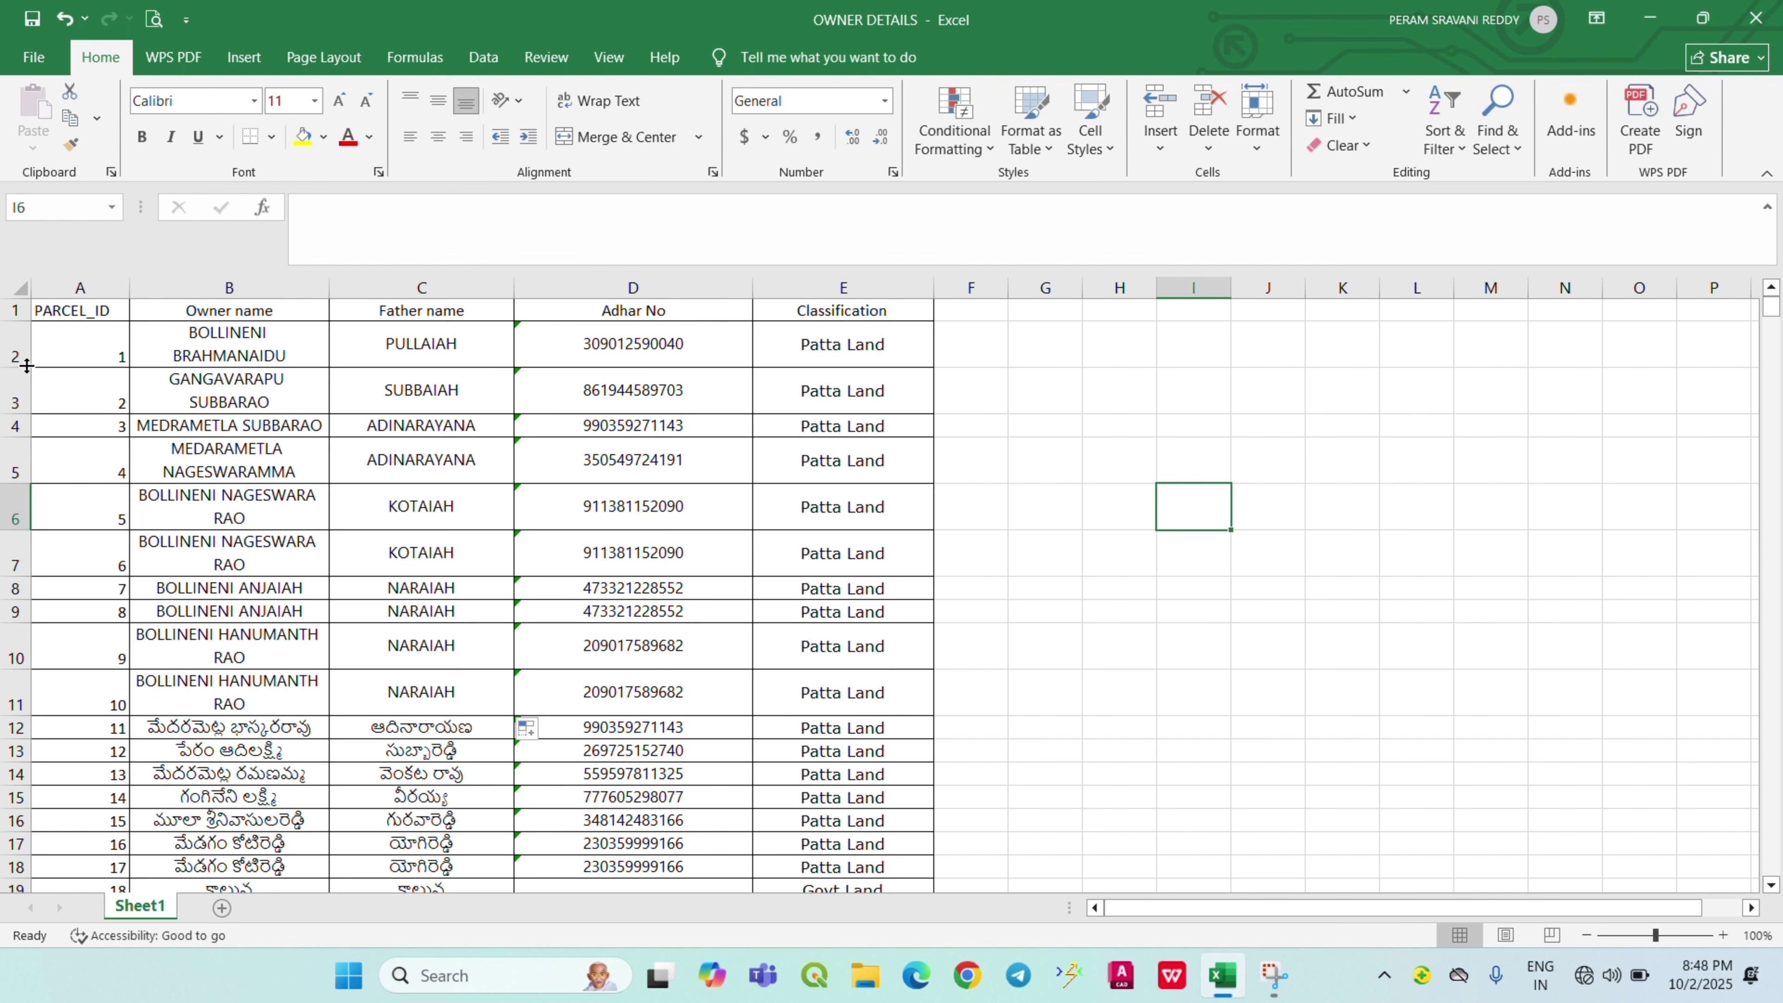
left_click(56, 288)
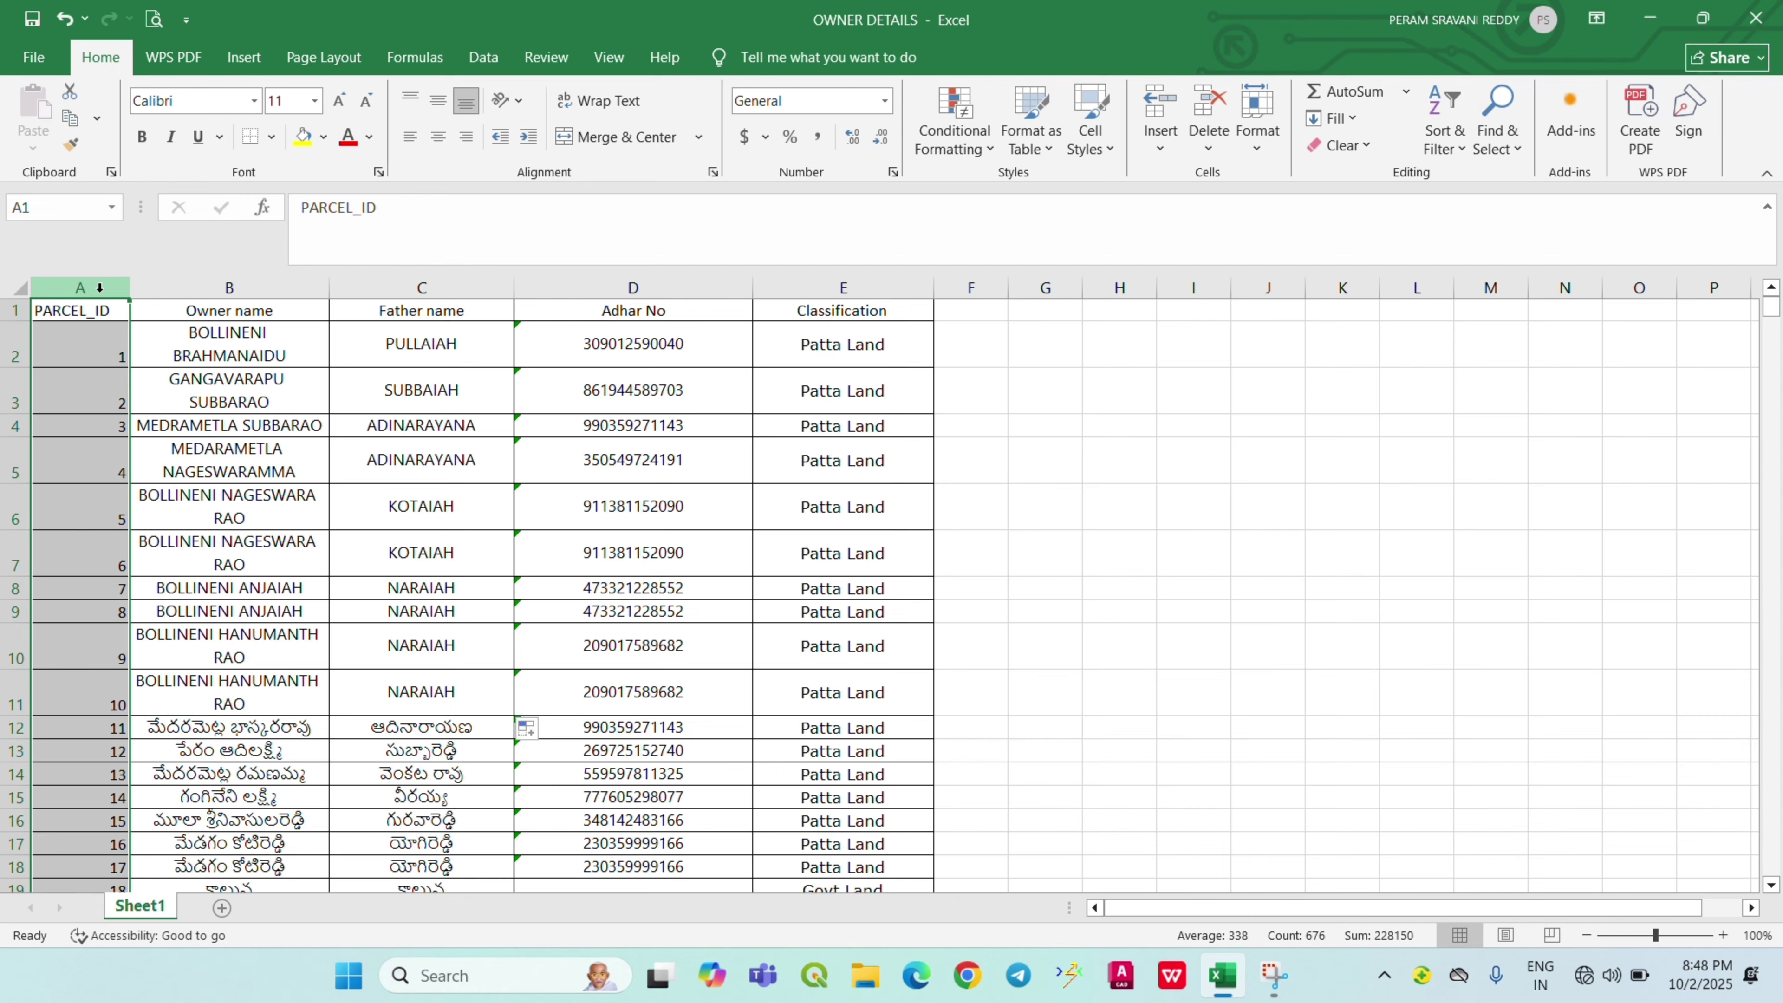
left_click(96, 346)
left_click_drag(107, 345, 111, 460)
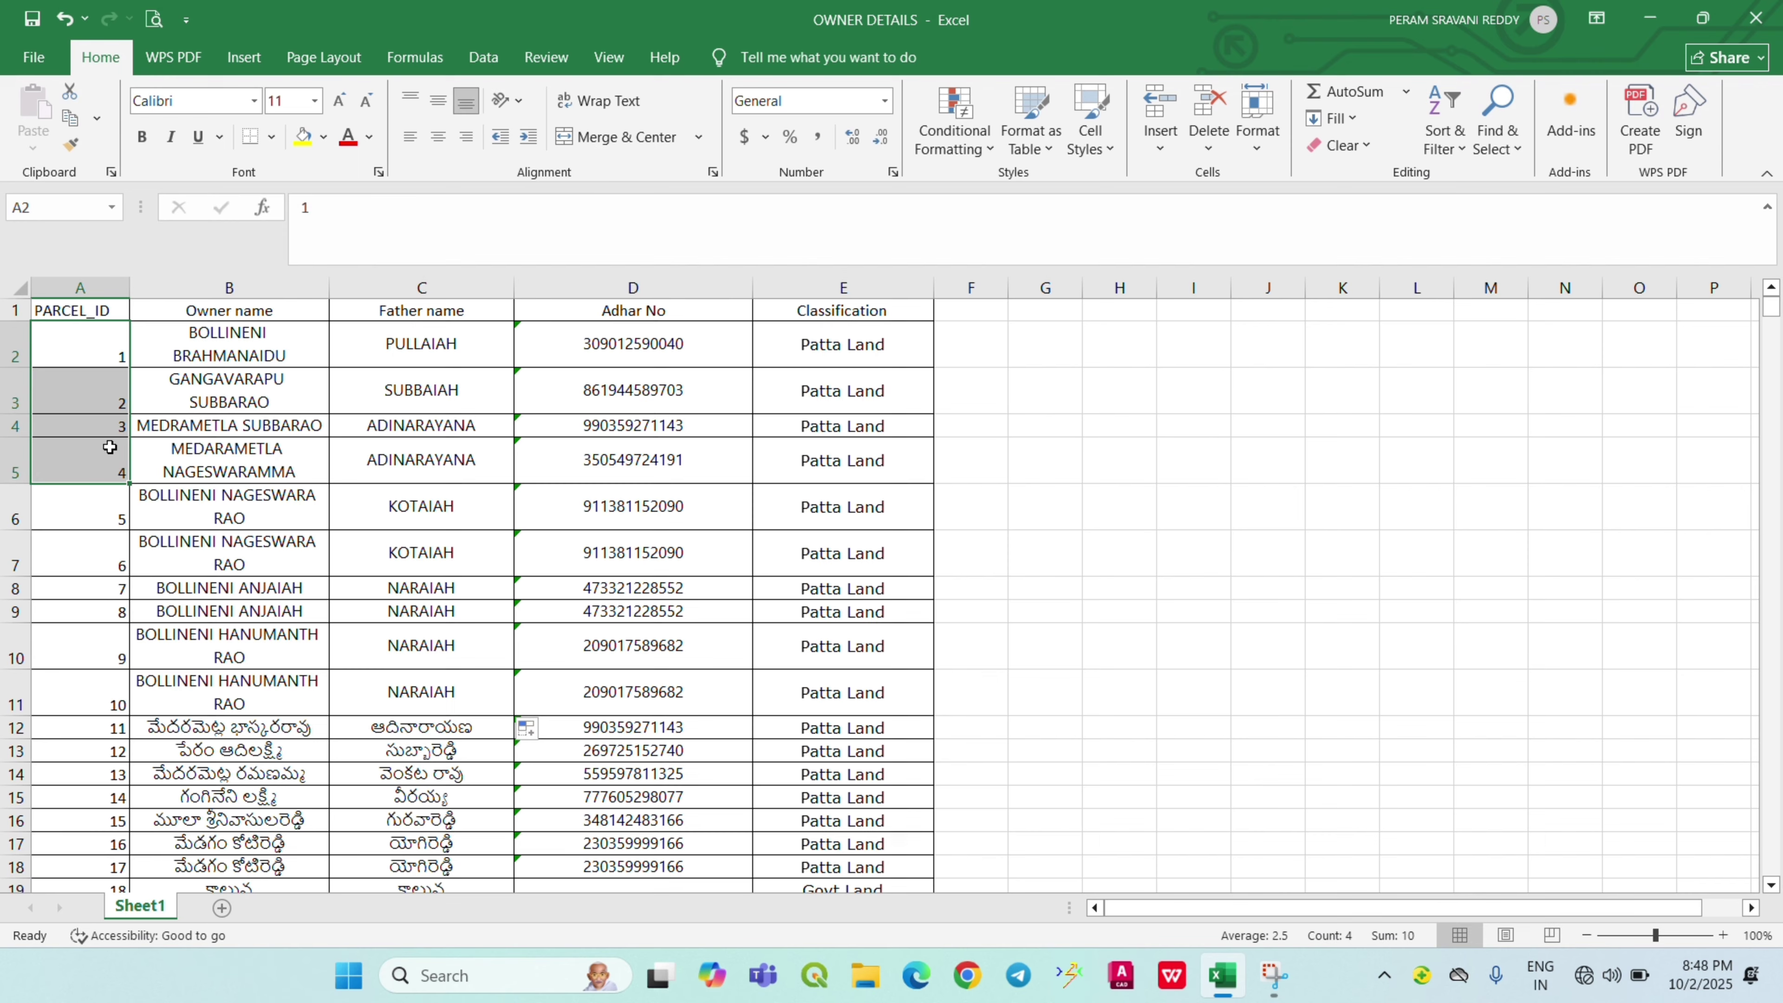
left_click(110, 286)
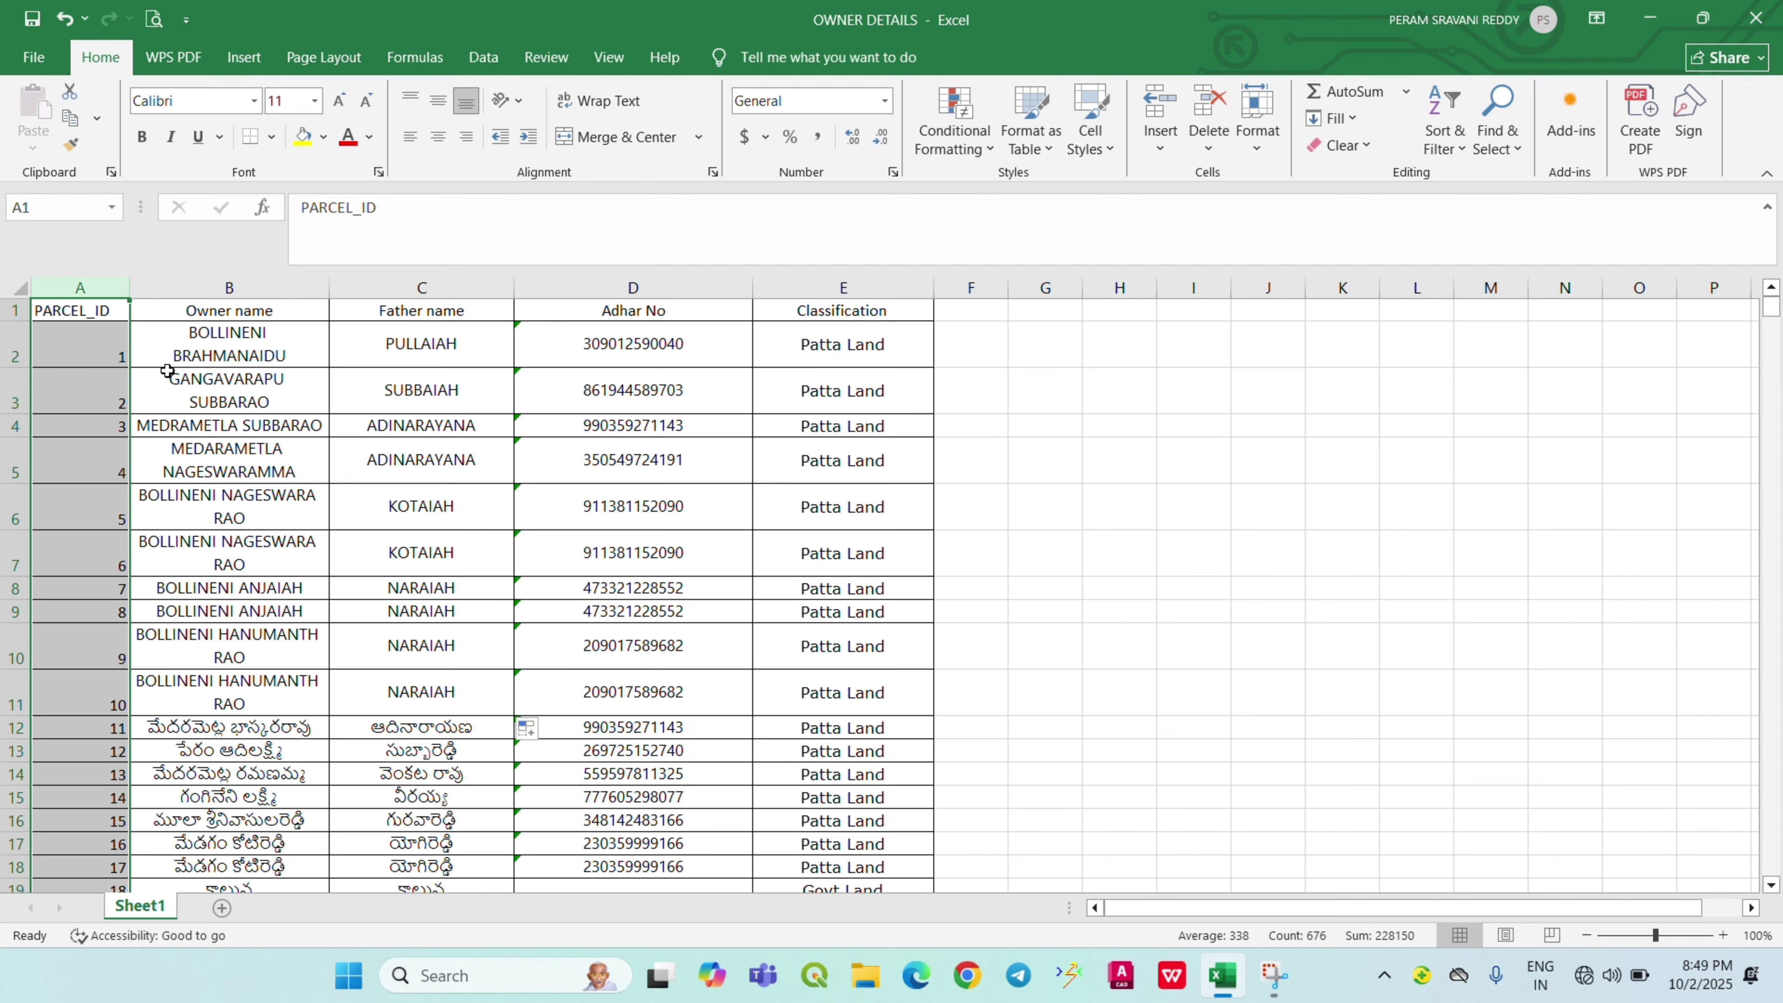
left_click(235, 288)
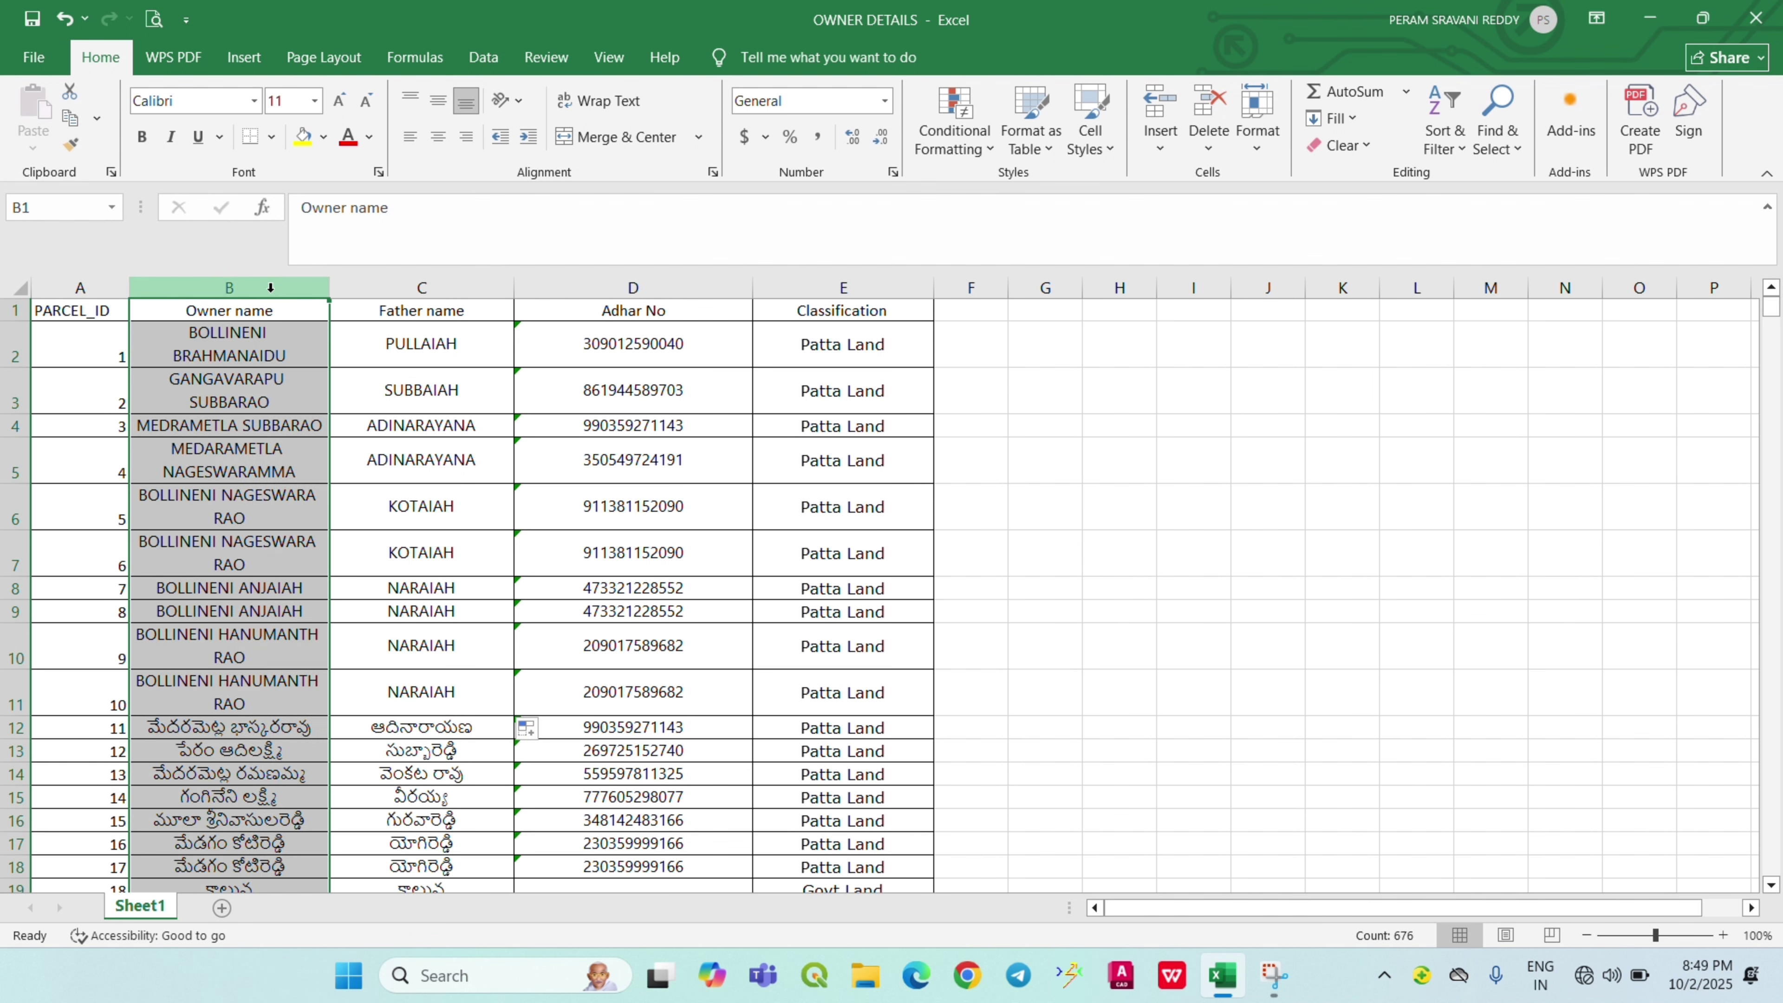
left_click(407, 288)
left_click(702, 288)
left_click(878, 288)
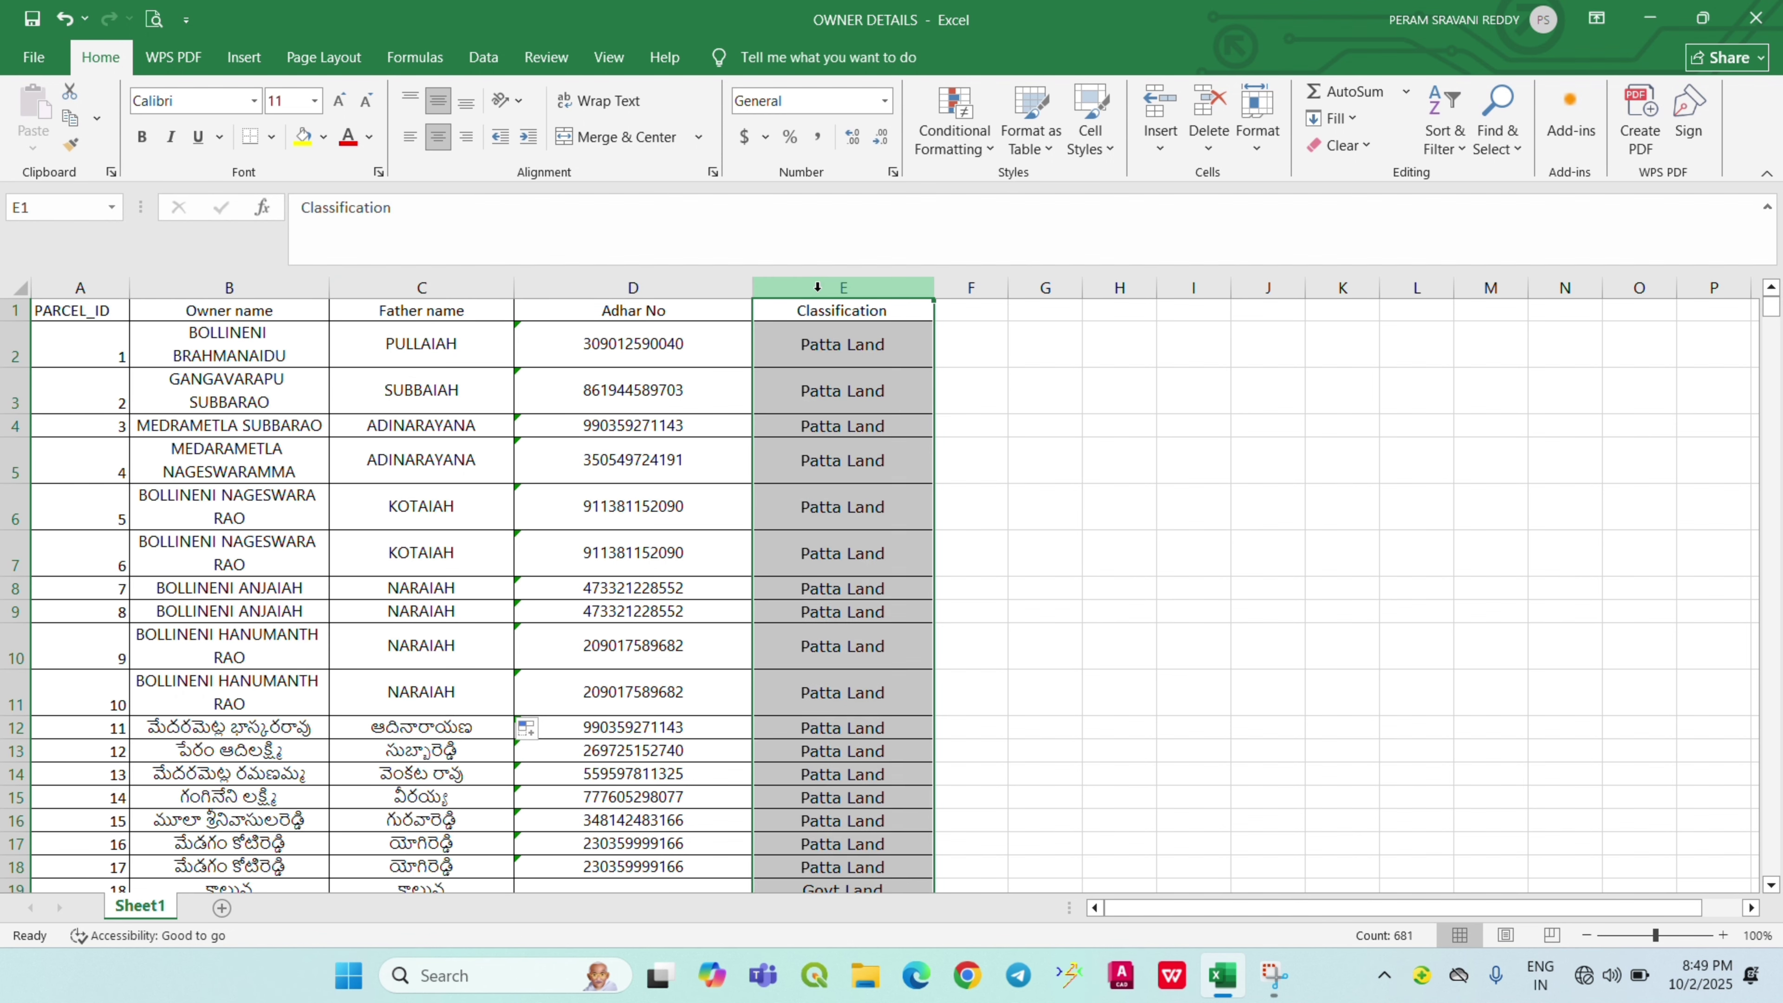
left_click(958, 287)
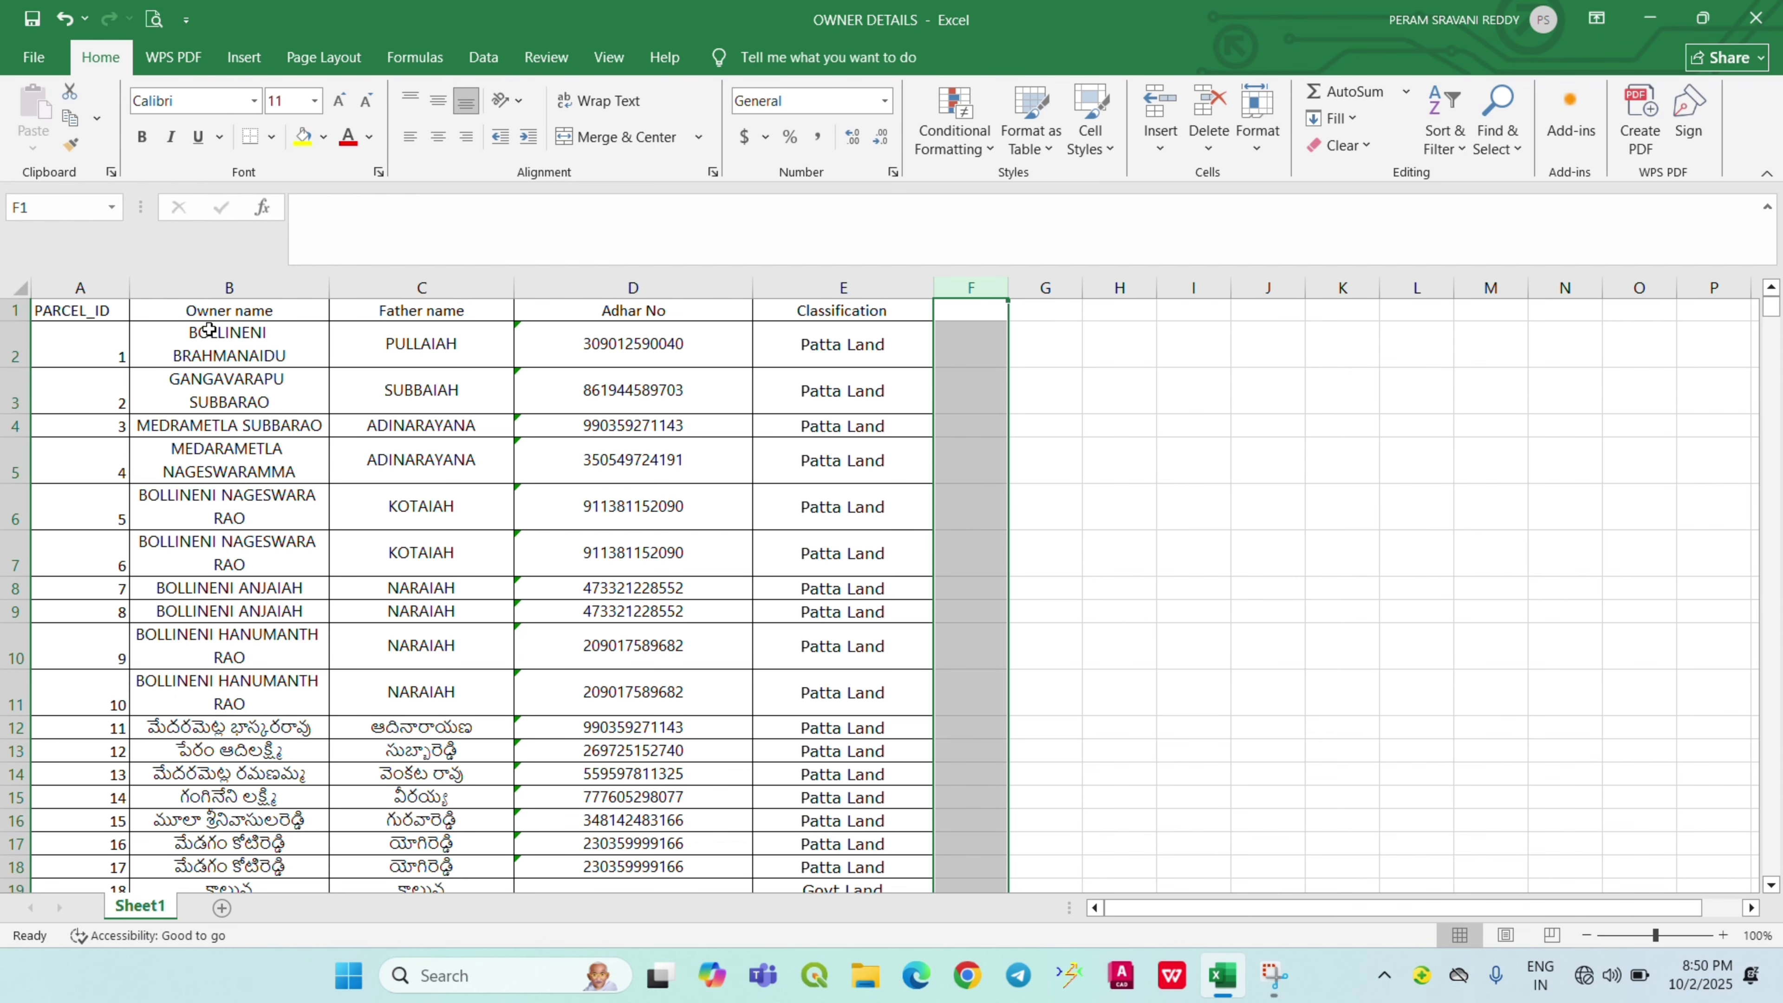
scroll(243, 764, "down", 2)
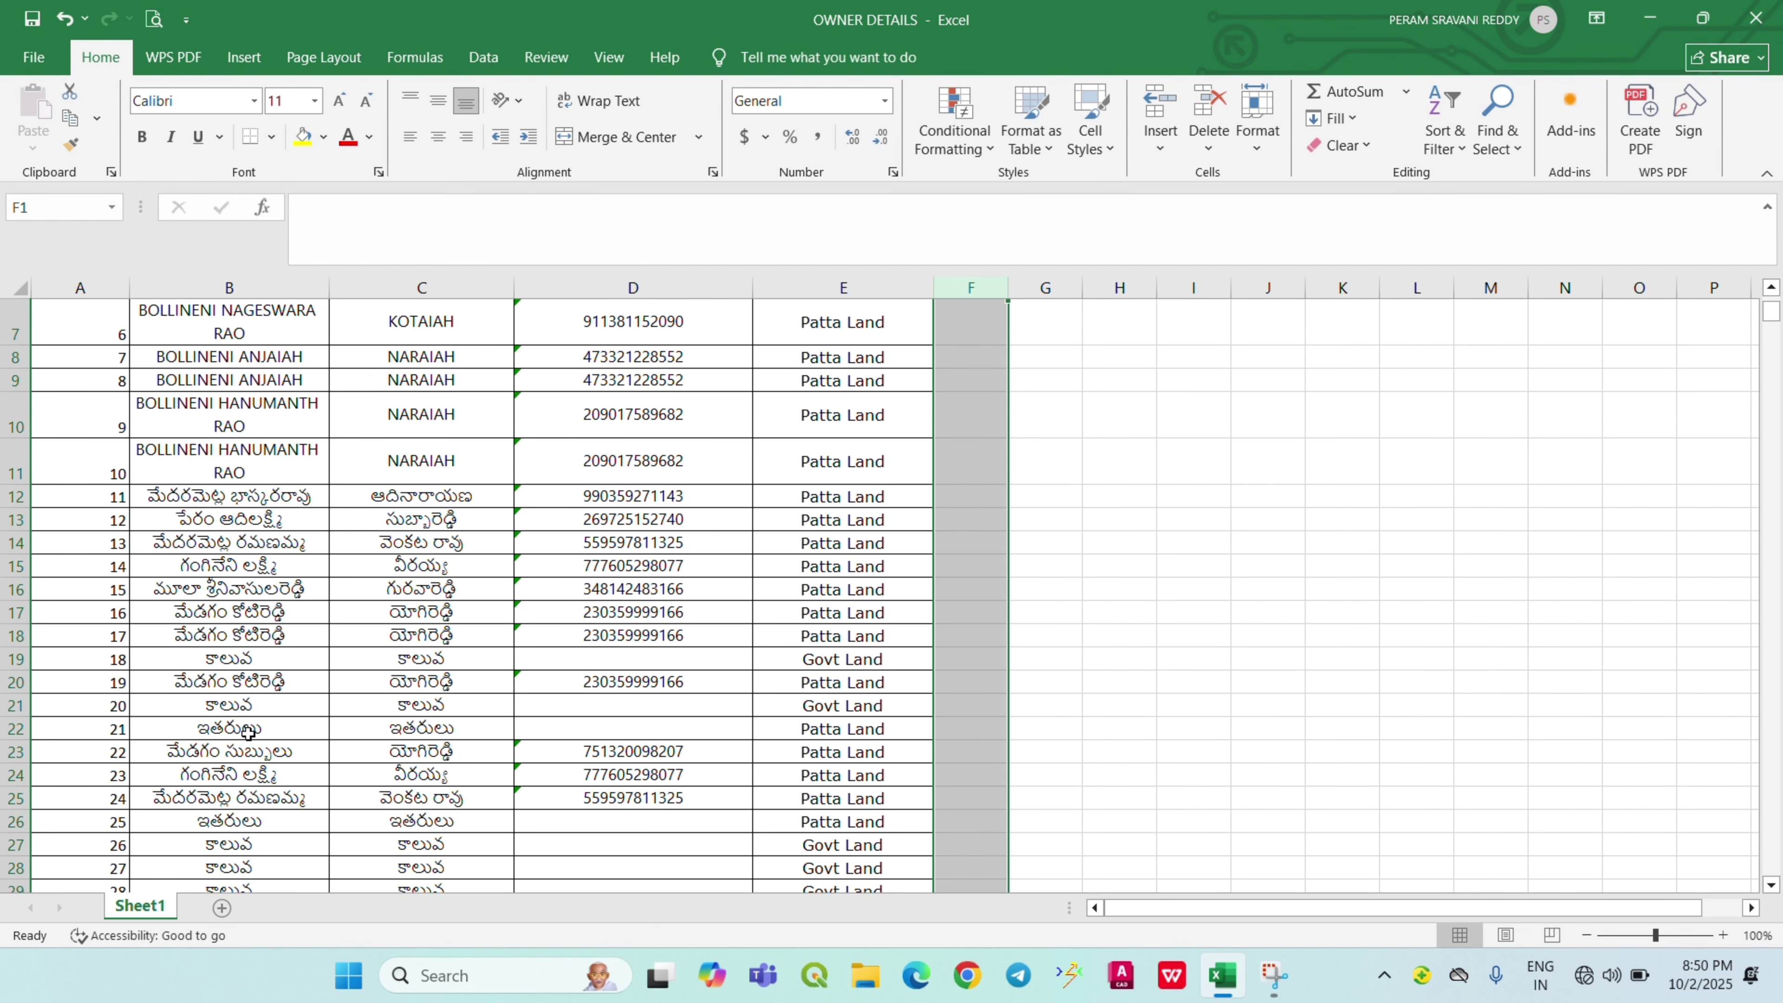
scroll(260, 801, "up", 2)
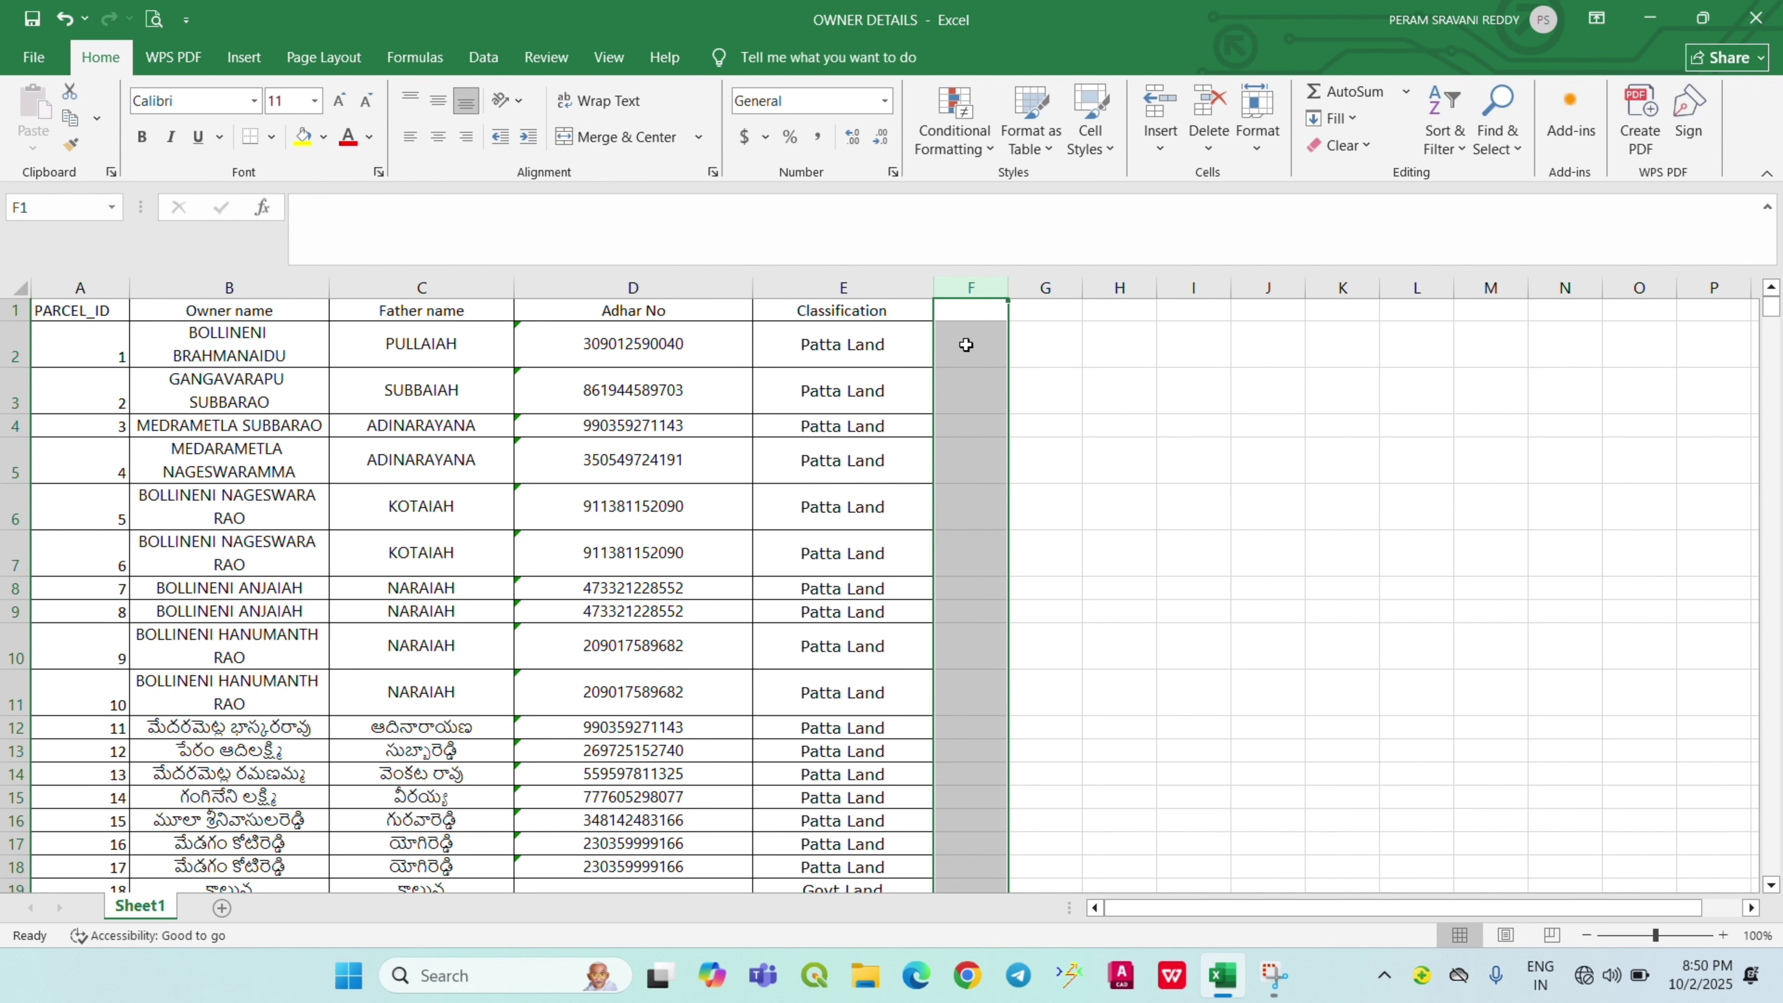
Start saving a copy of the owner details workbook on Local Disk (E:)
left_click(34, 57)
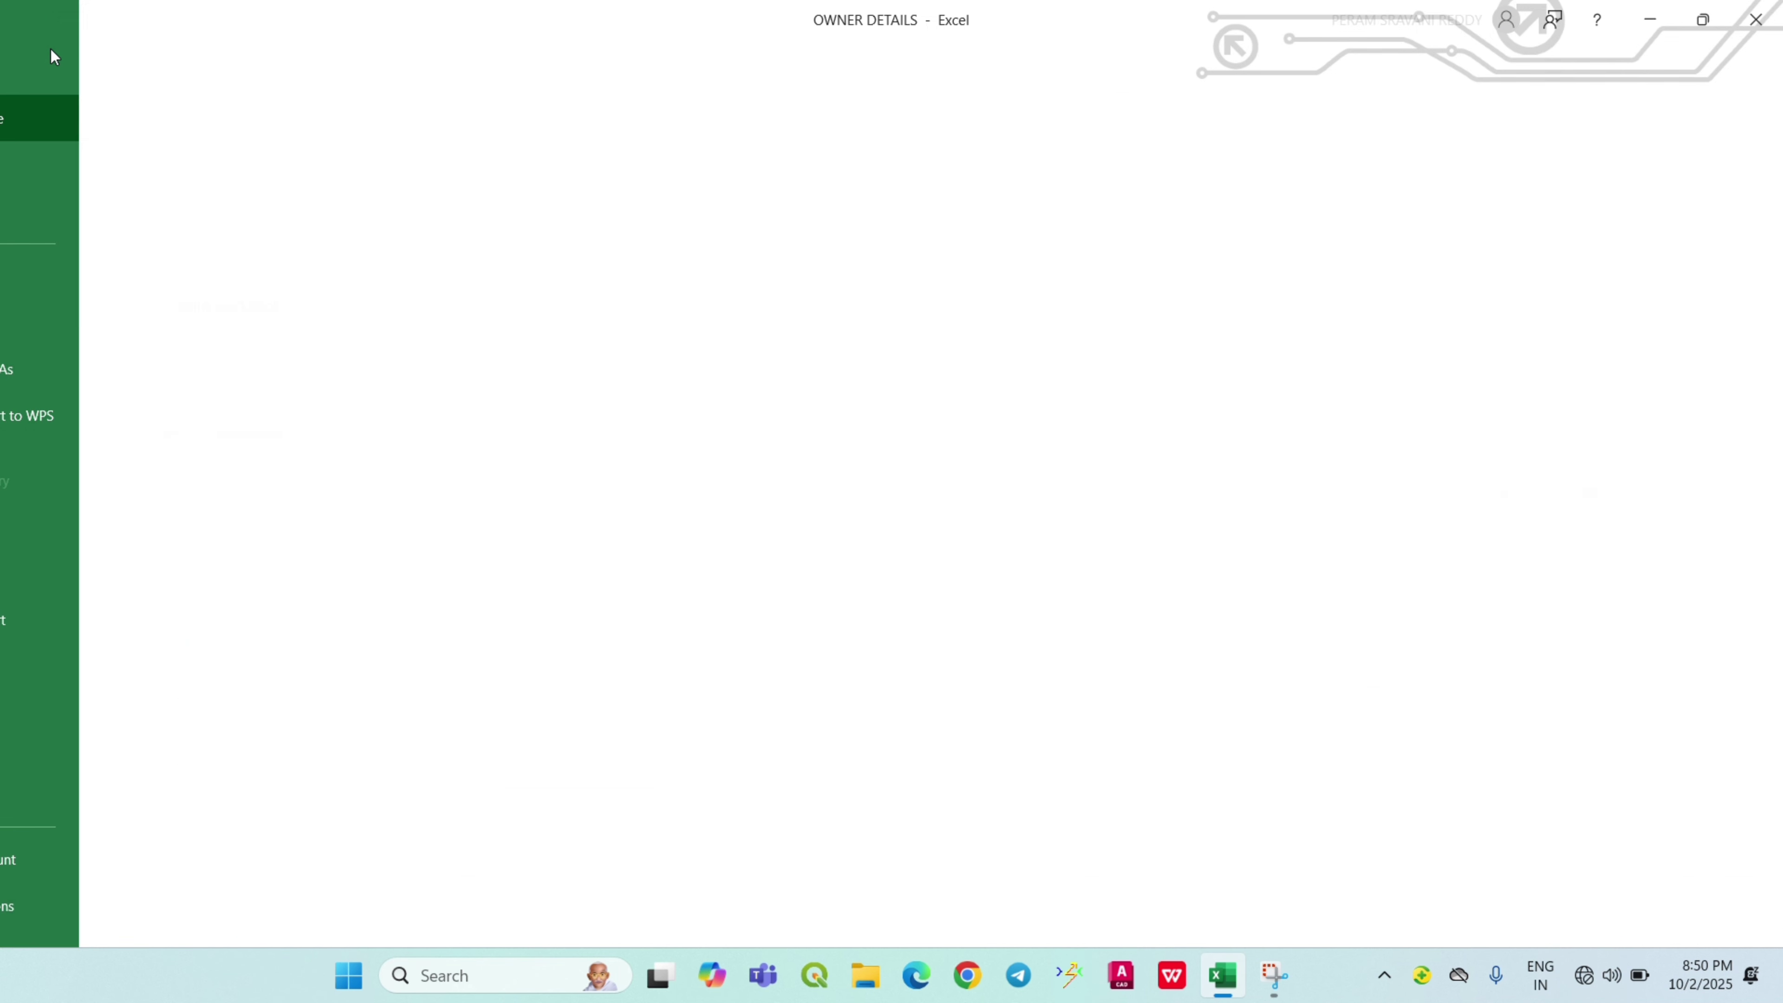
left_click(92, 380)
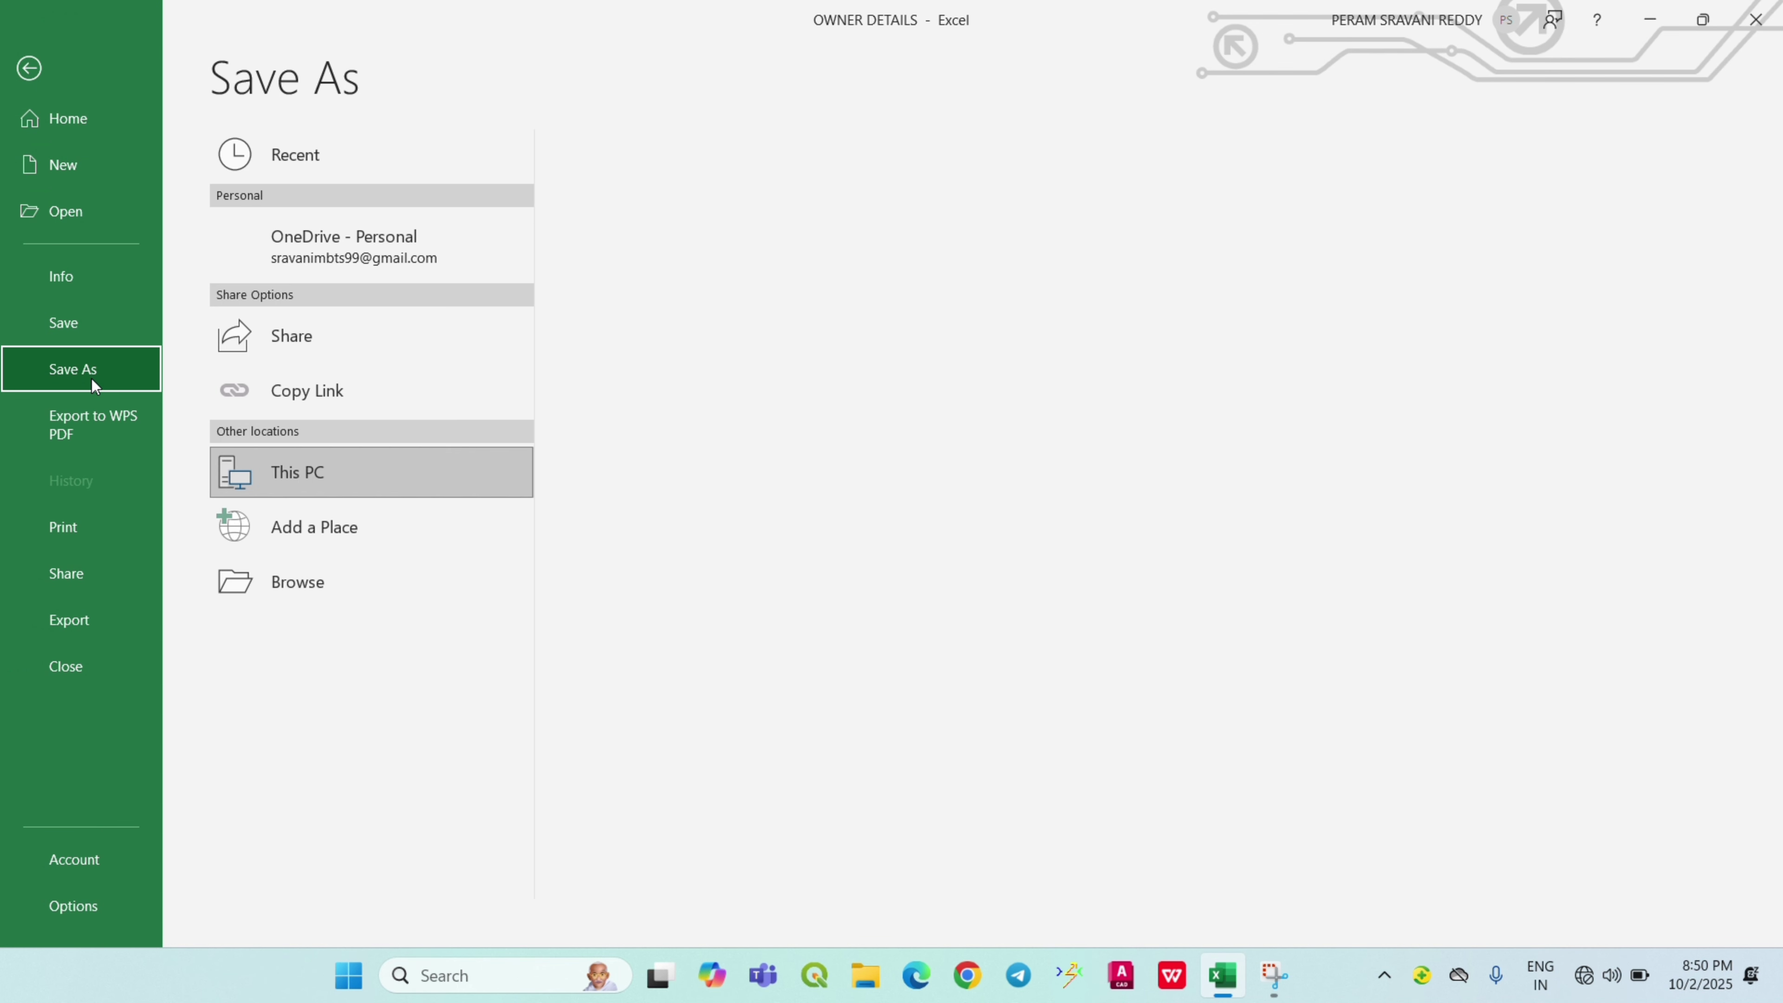
left_click(386, 589)
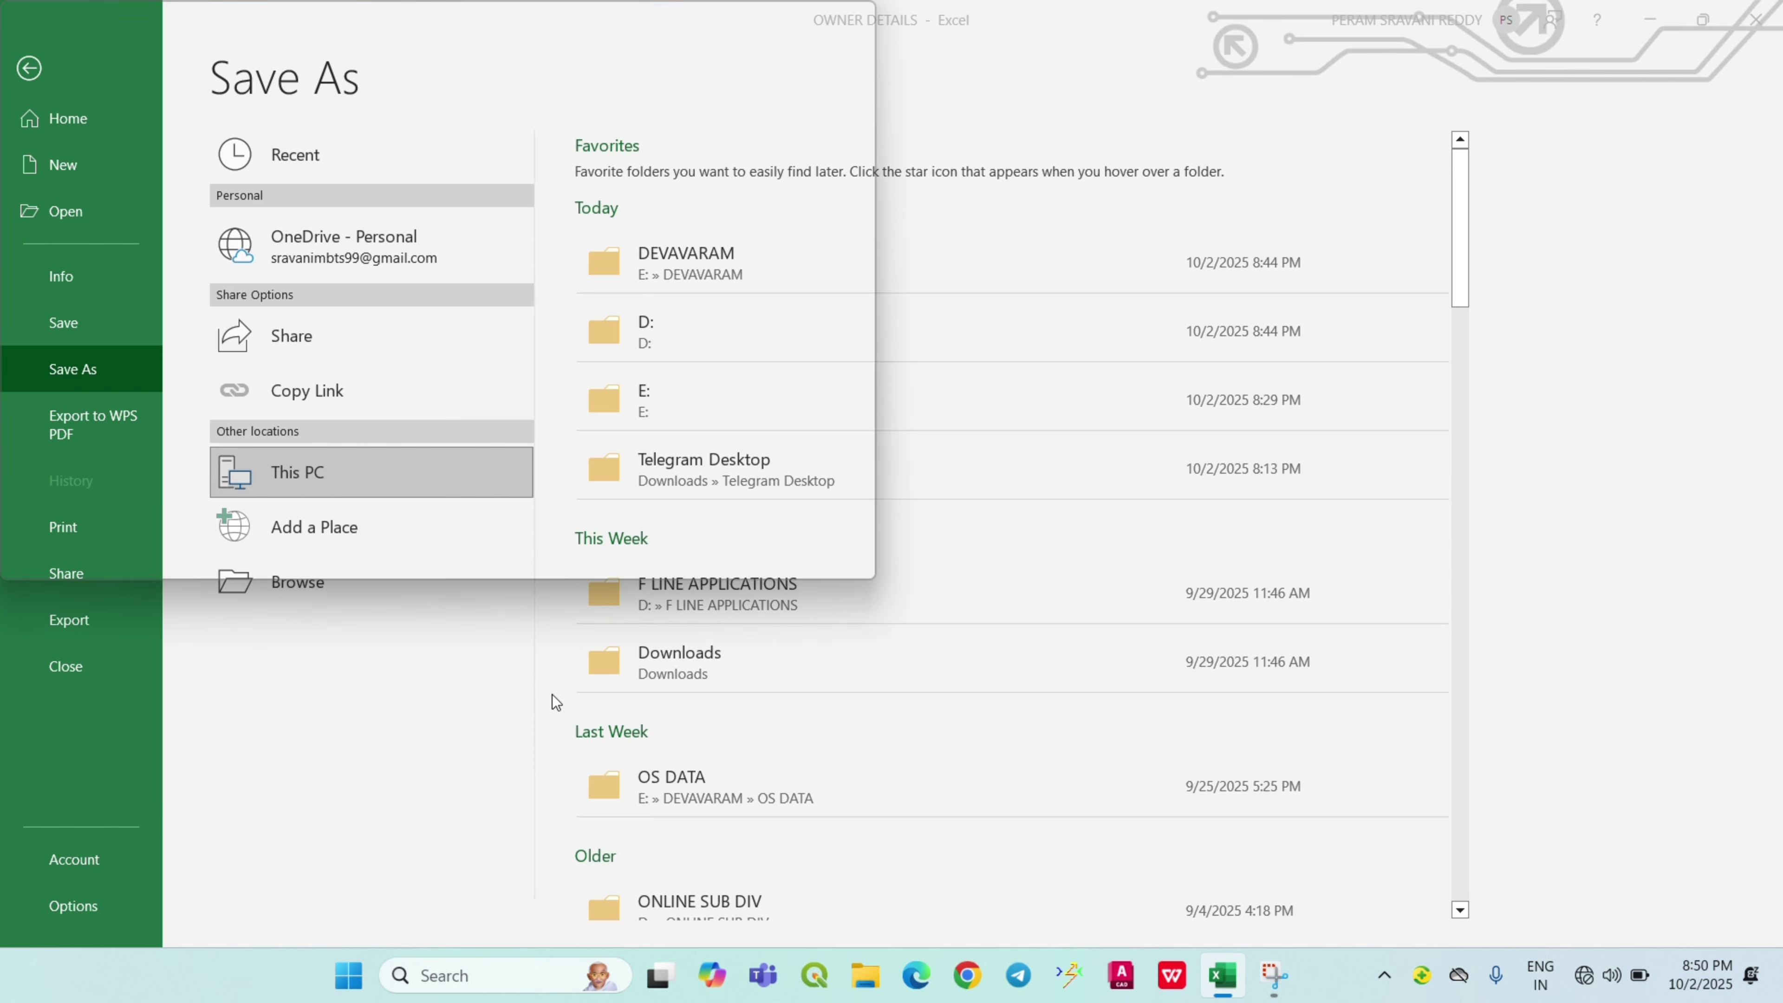
scroll(125, 253, "down", 2)
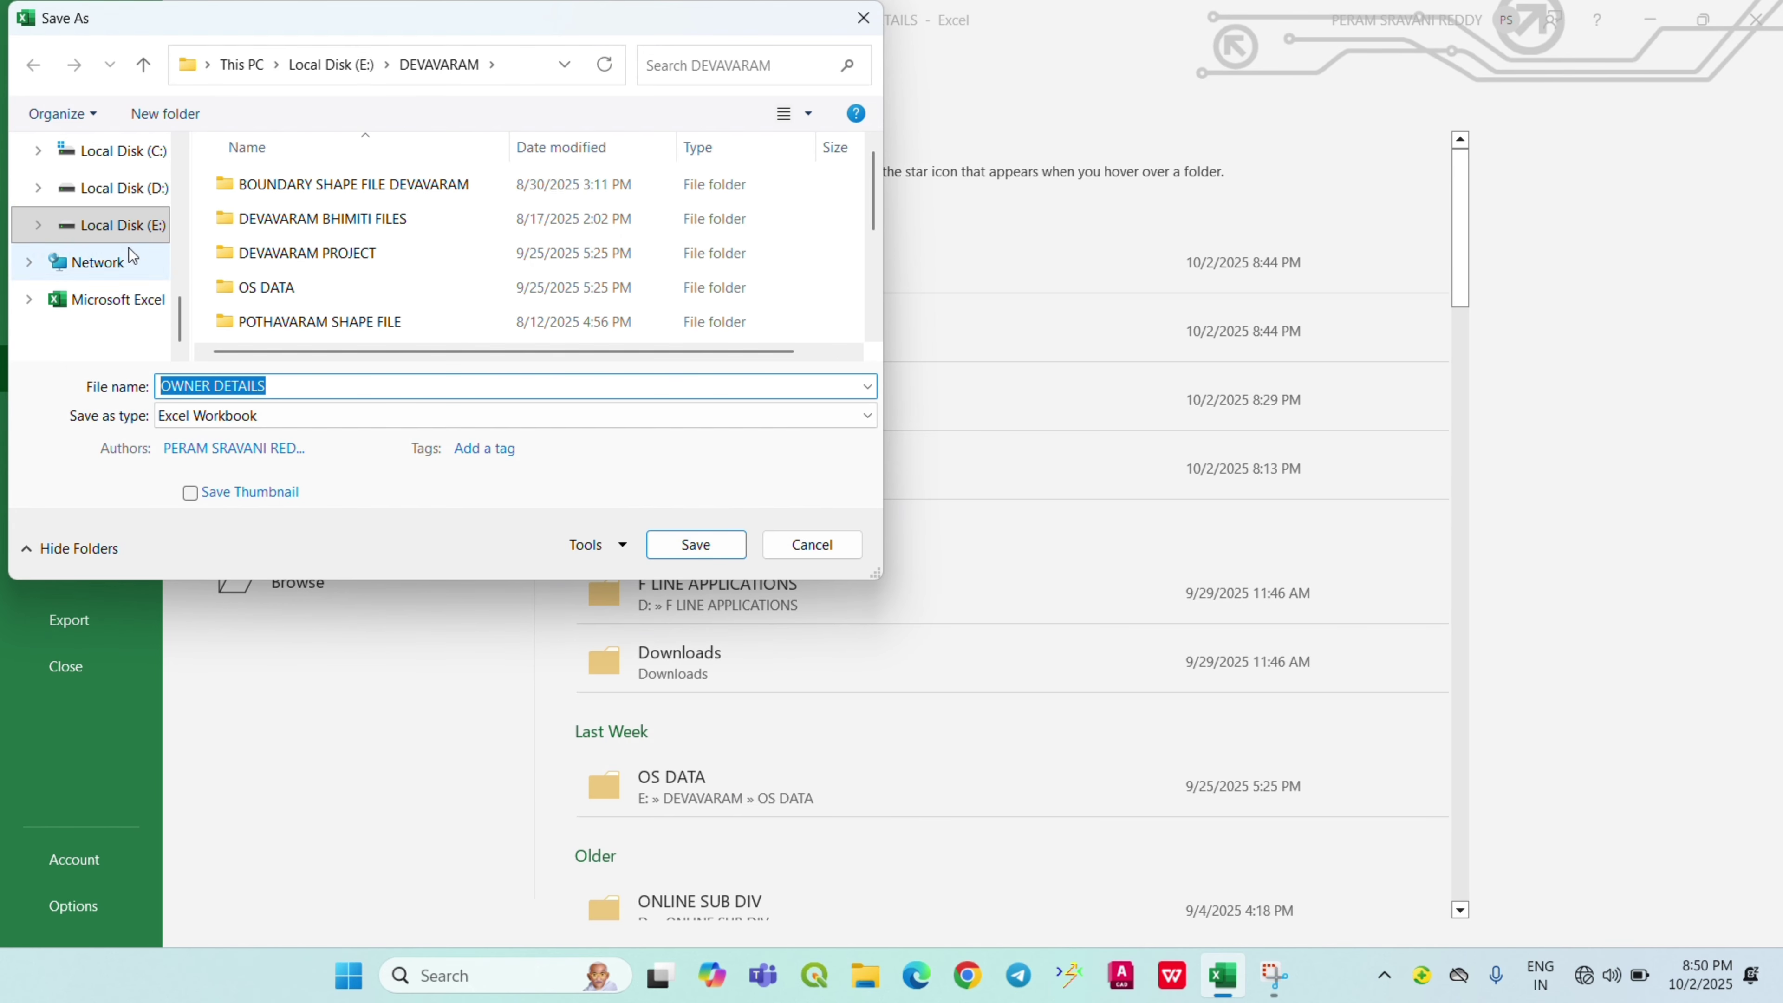
left_click(120, 227)
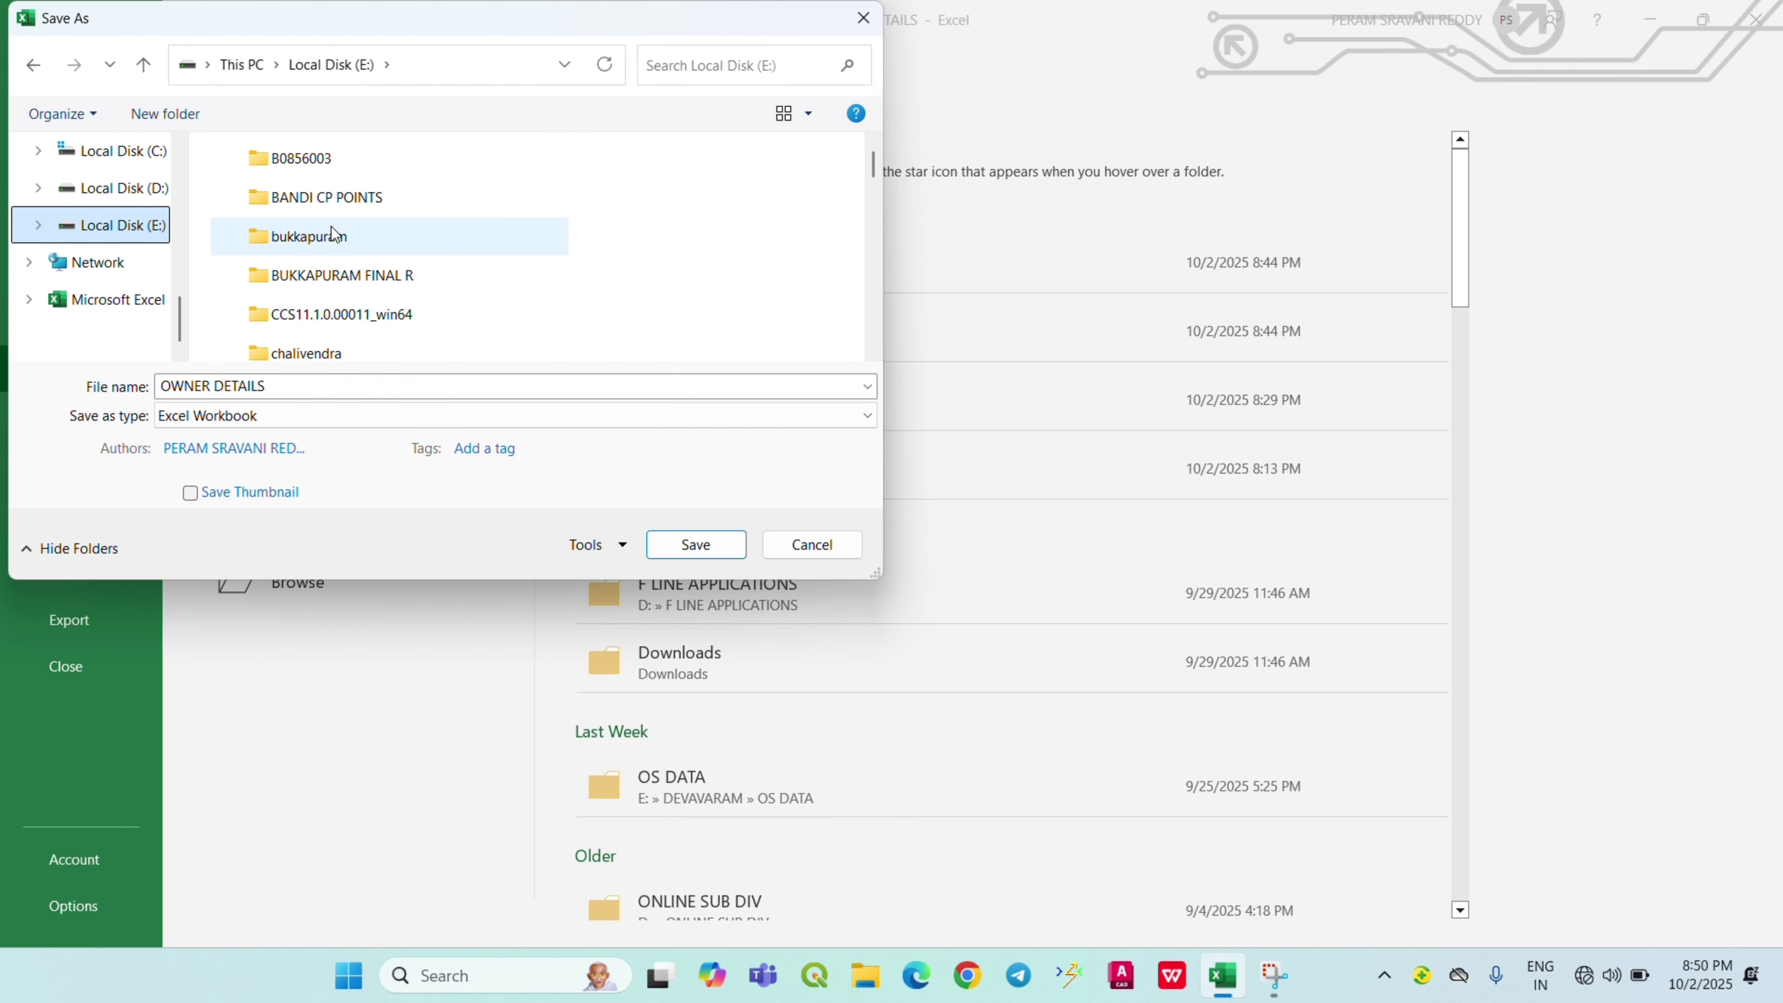
scroll(351, 291, "down", 3)
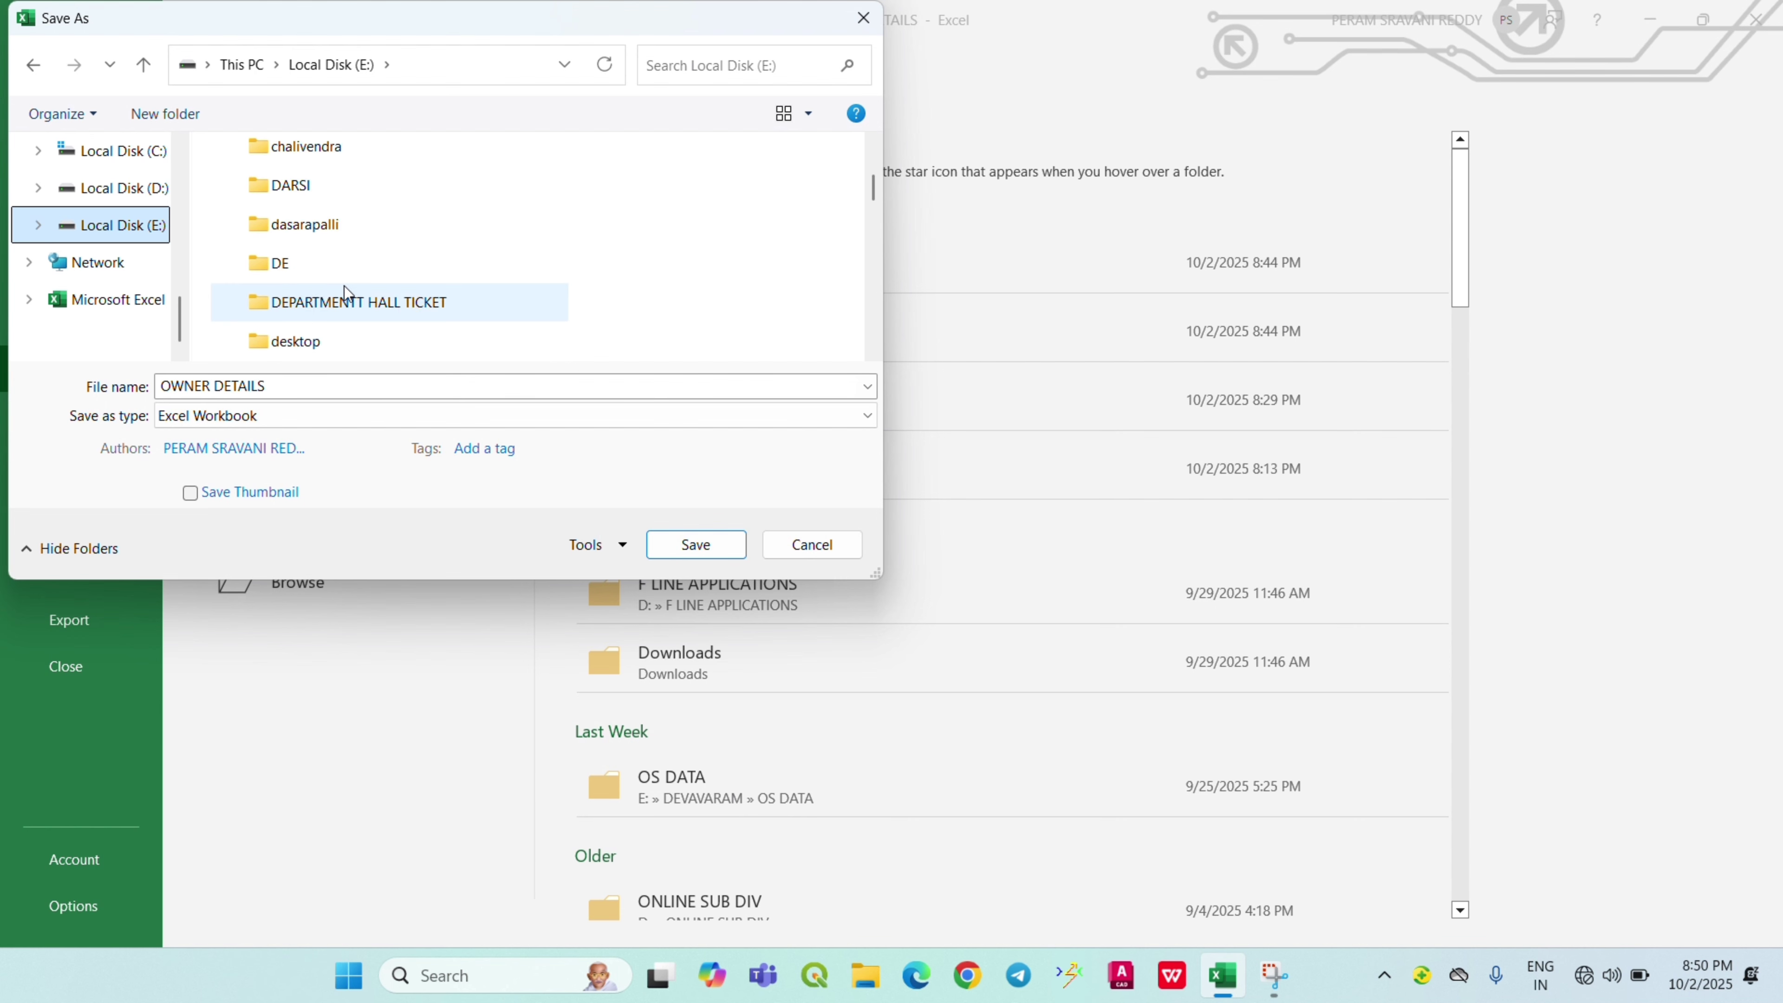
Name the copy SVAMITVA EXCEL SHEET
left_click(314, 388)
left_click(315, 390)
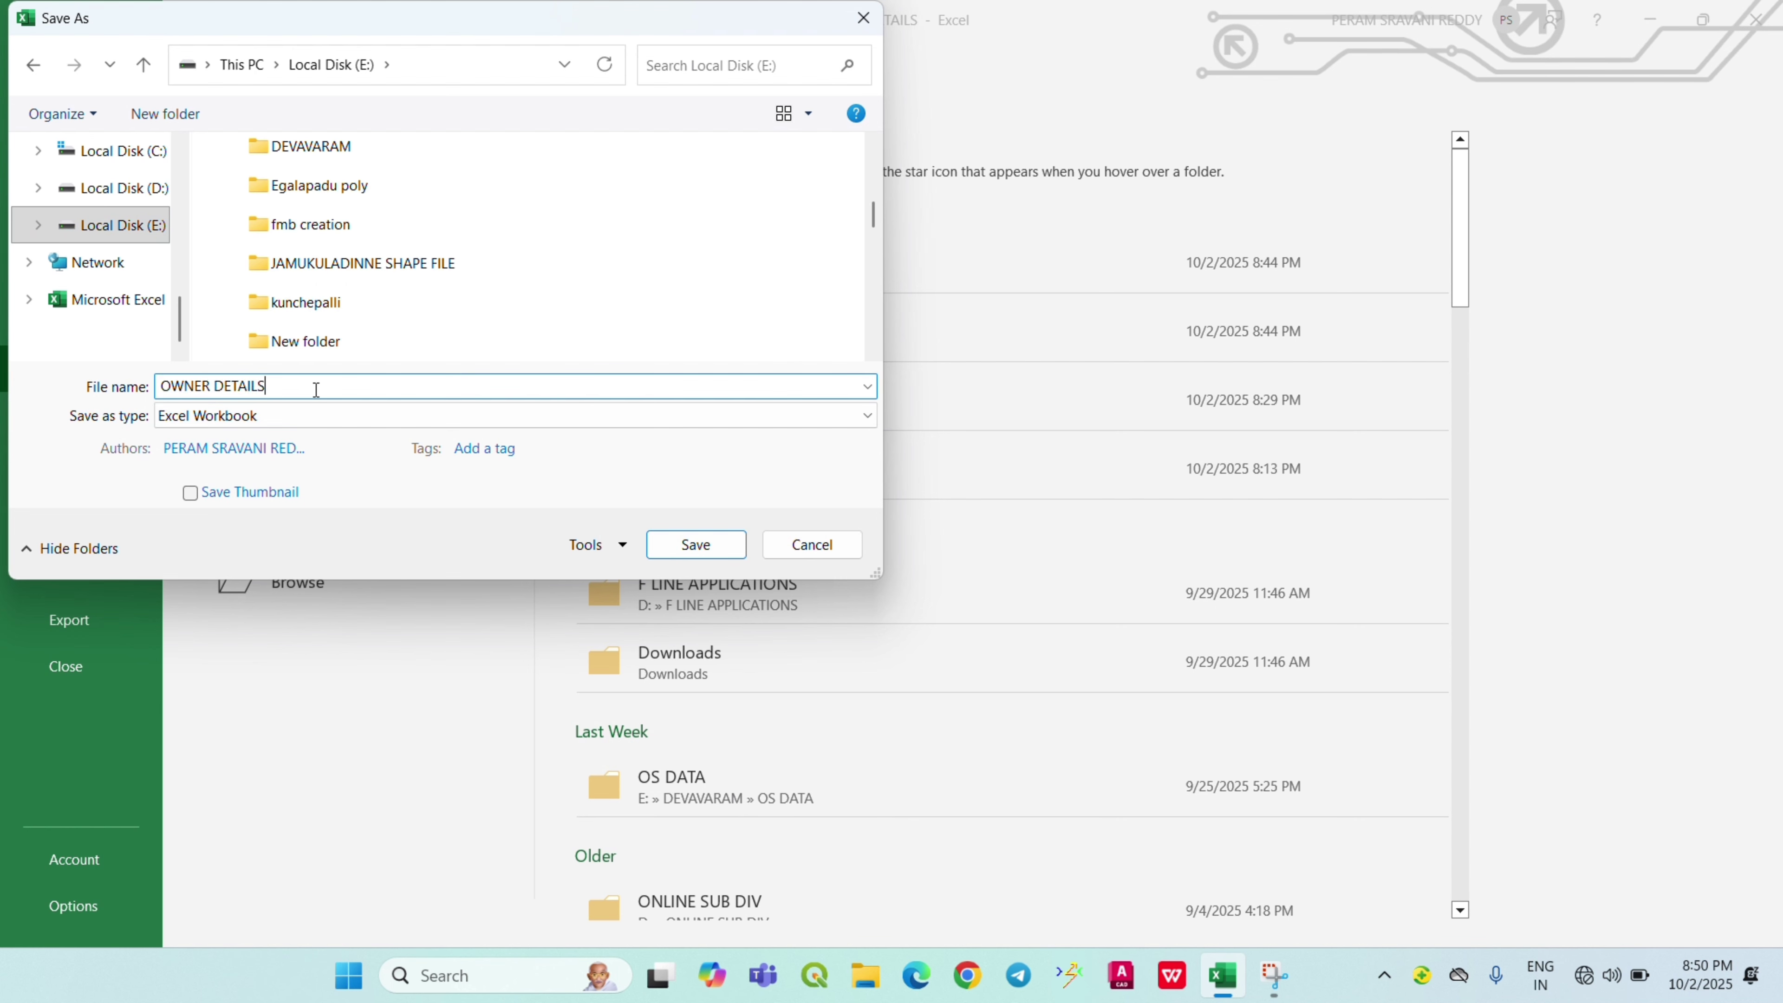
key("ctrl+shift+Left")
key("ctrl+shift+Left")
type("SVAMITVA EXCEL SHEET")
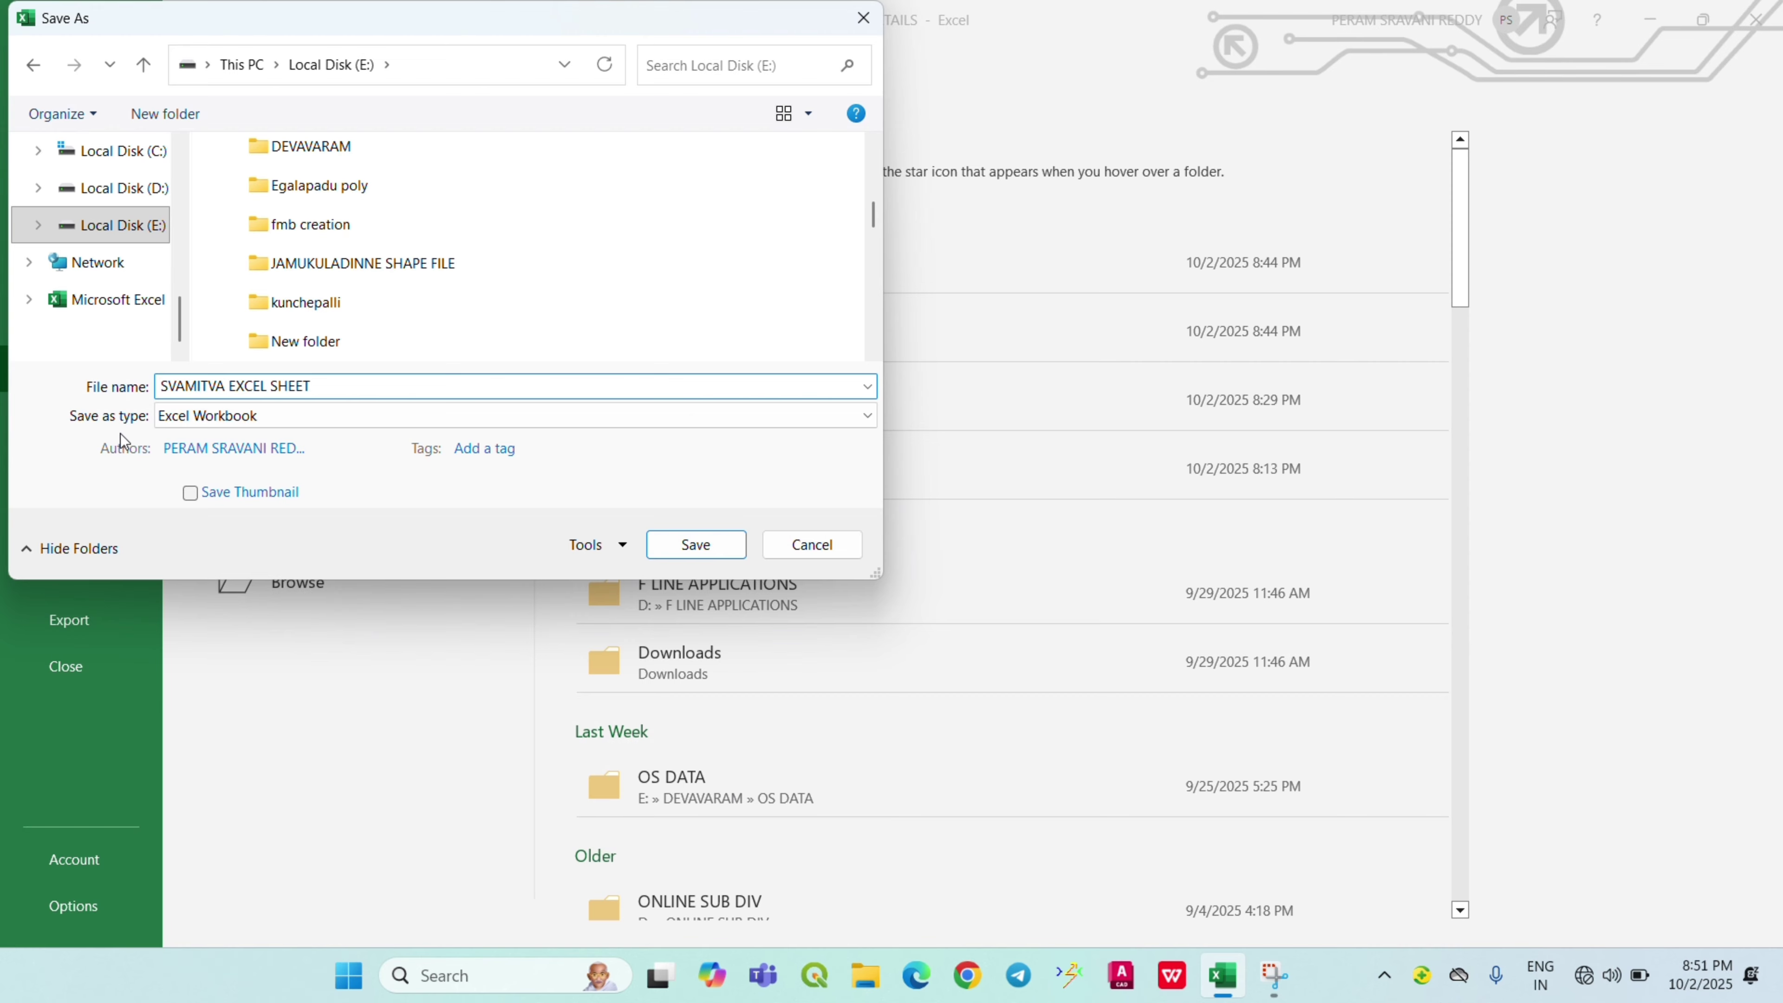
Set the file format to CSV UTF-8 (Comma delimited) and save the copy
left_click(212, 419)
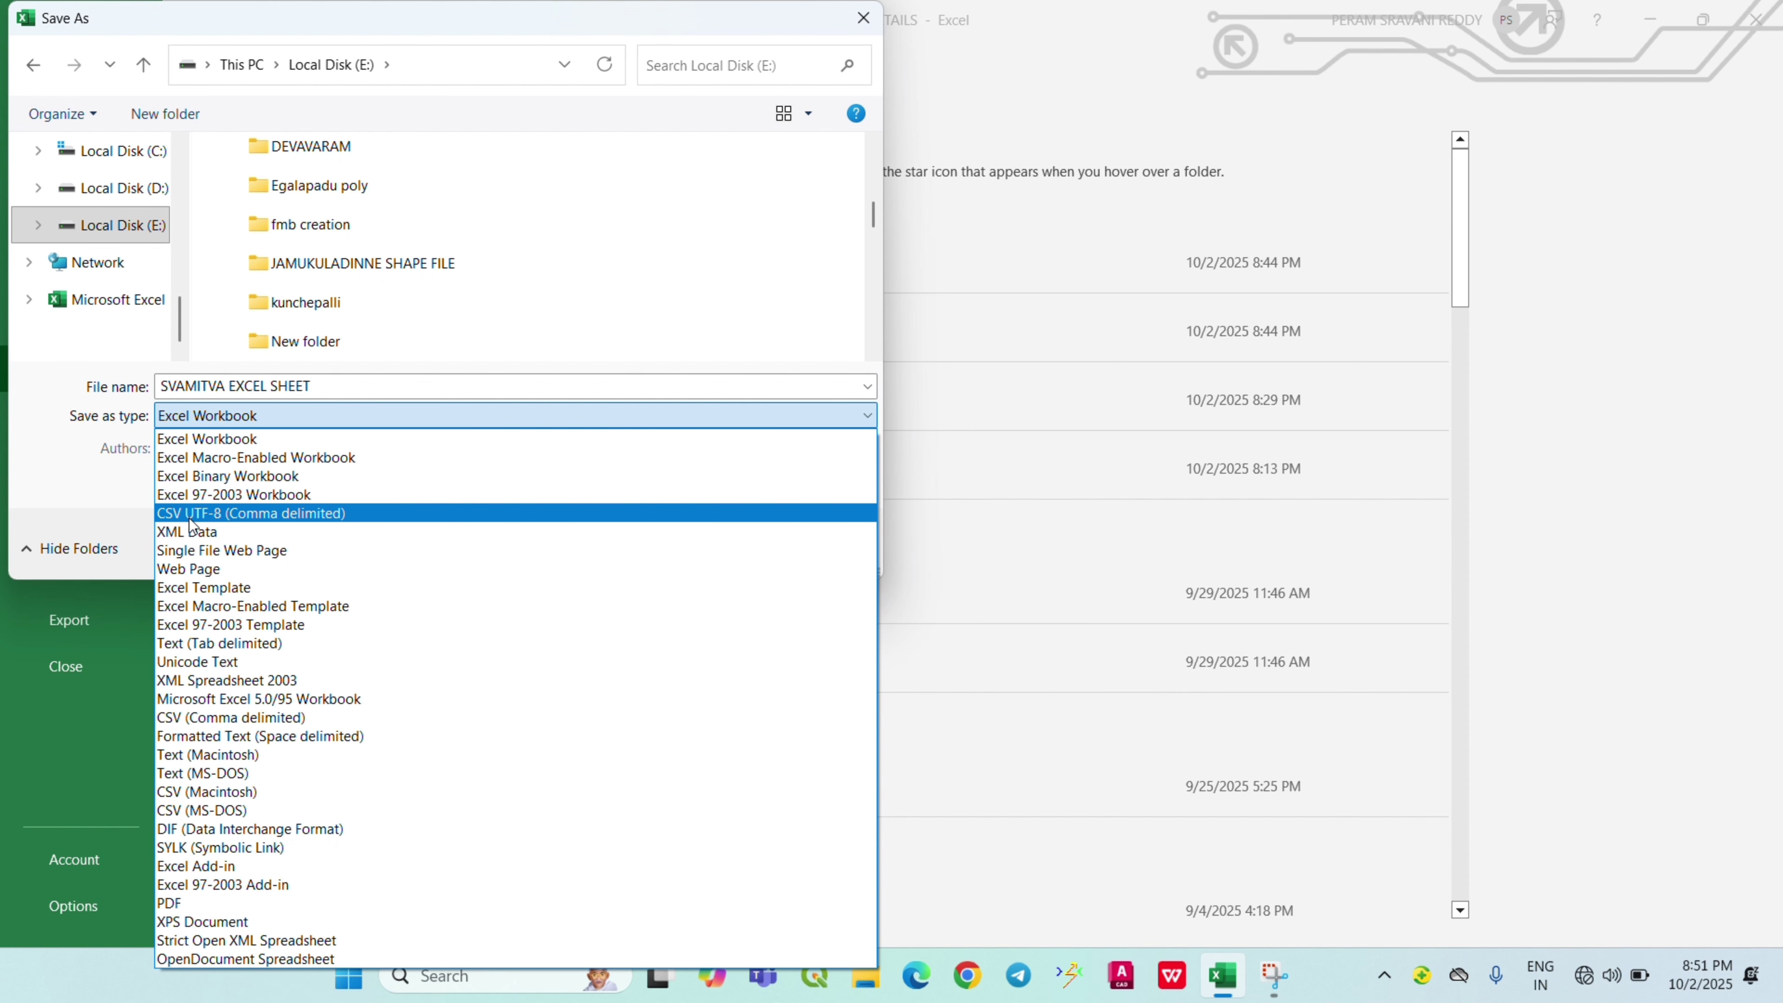
left_click(240, 515)
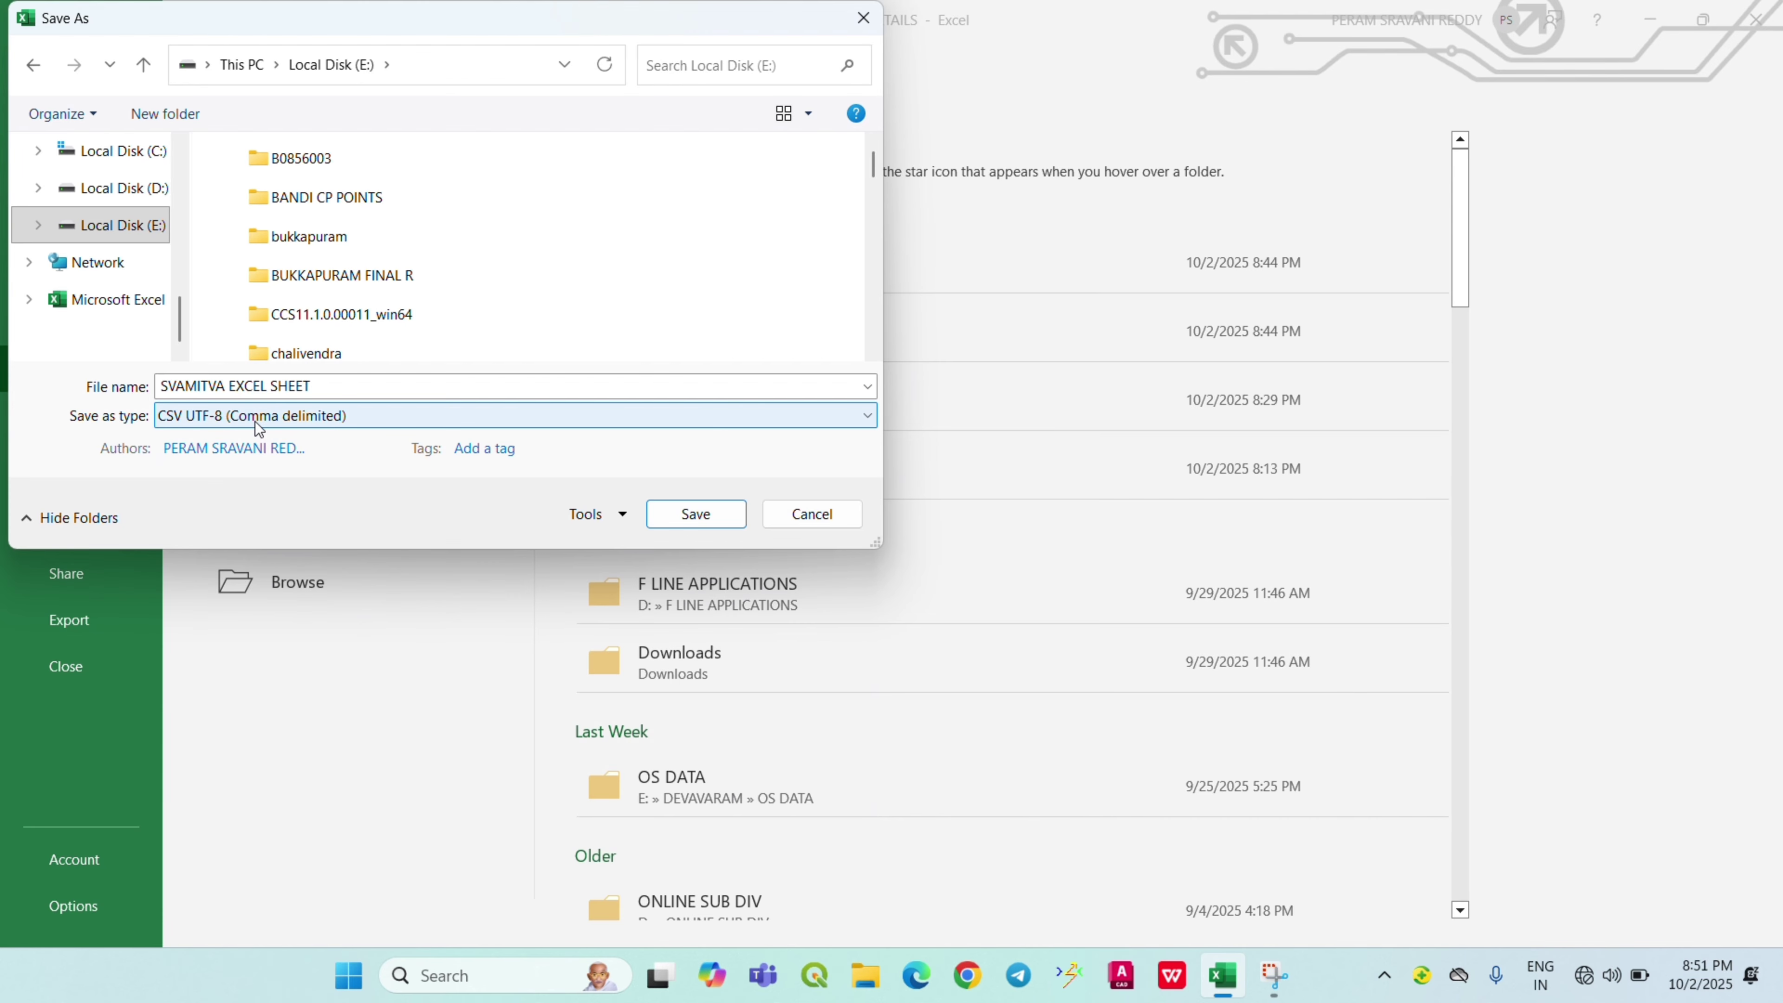
left_click(700, 520)
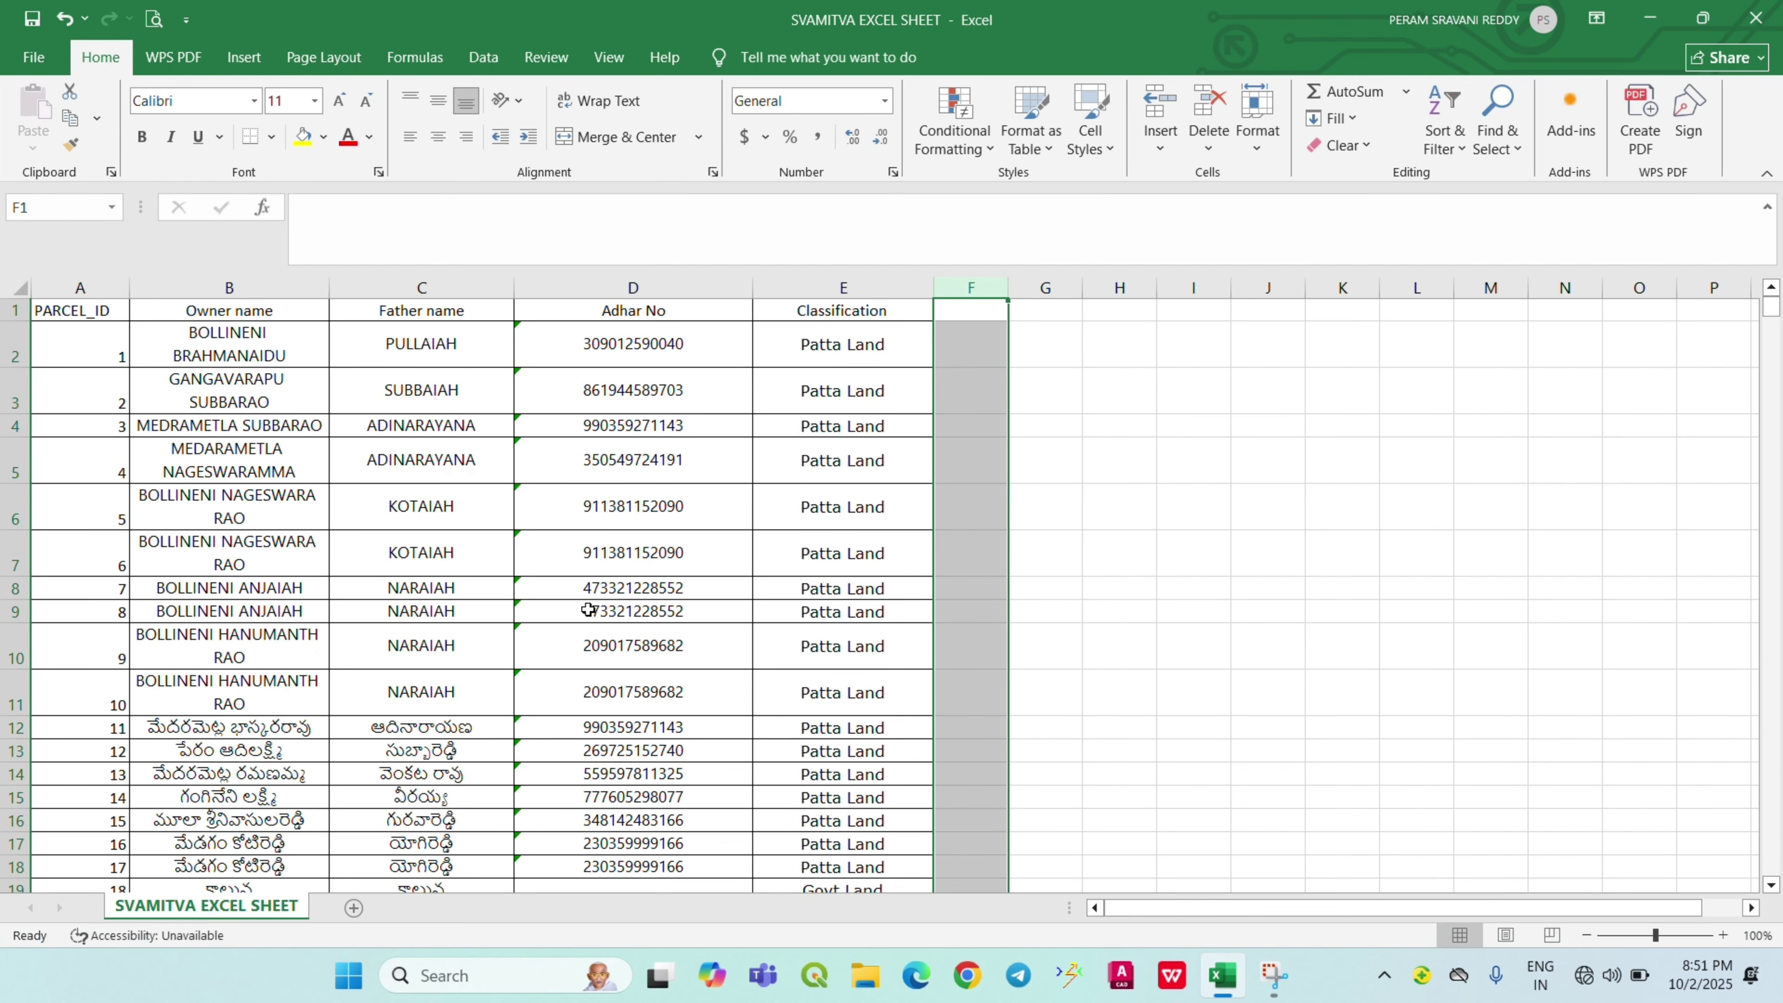
Close the spreadsheet, switch to QGIS and start a new empty project
left_click(1756, 20)
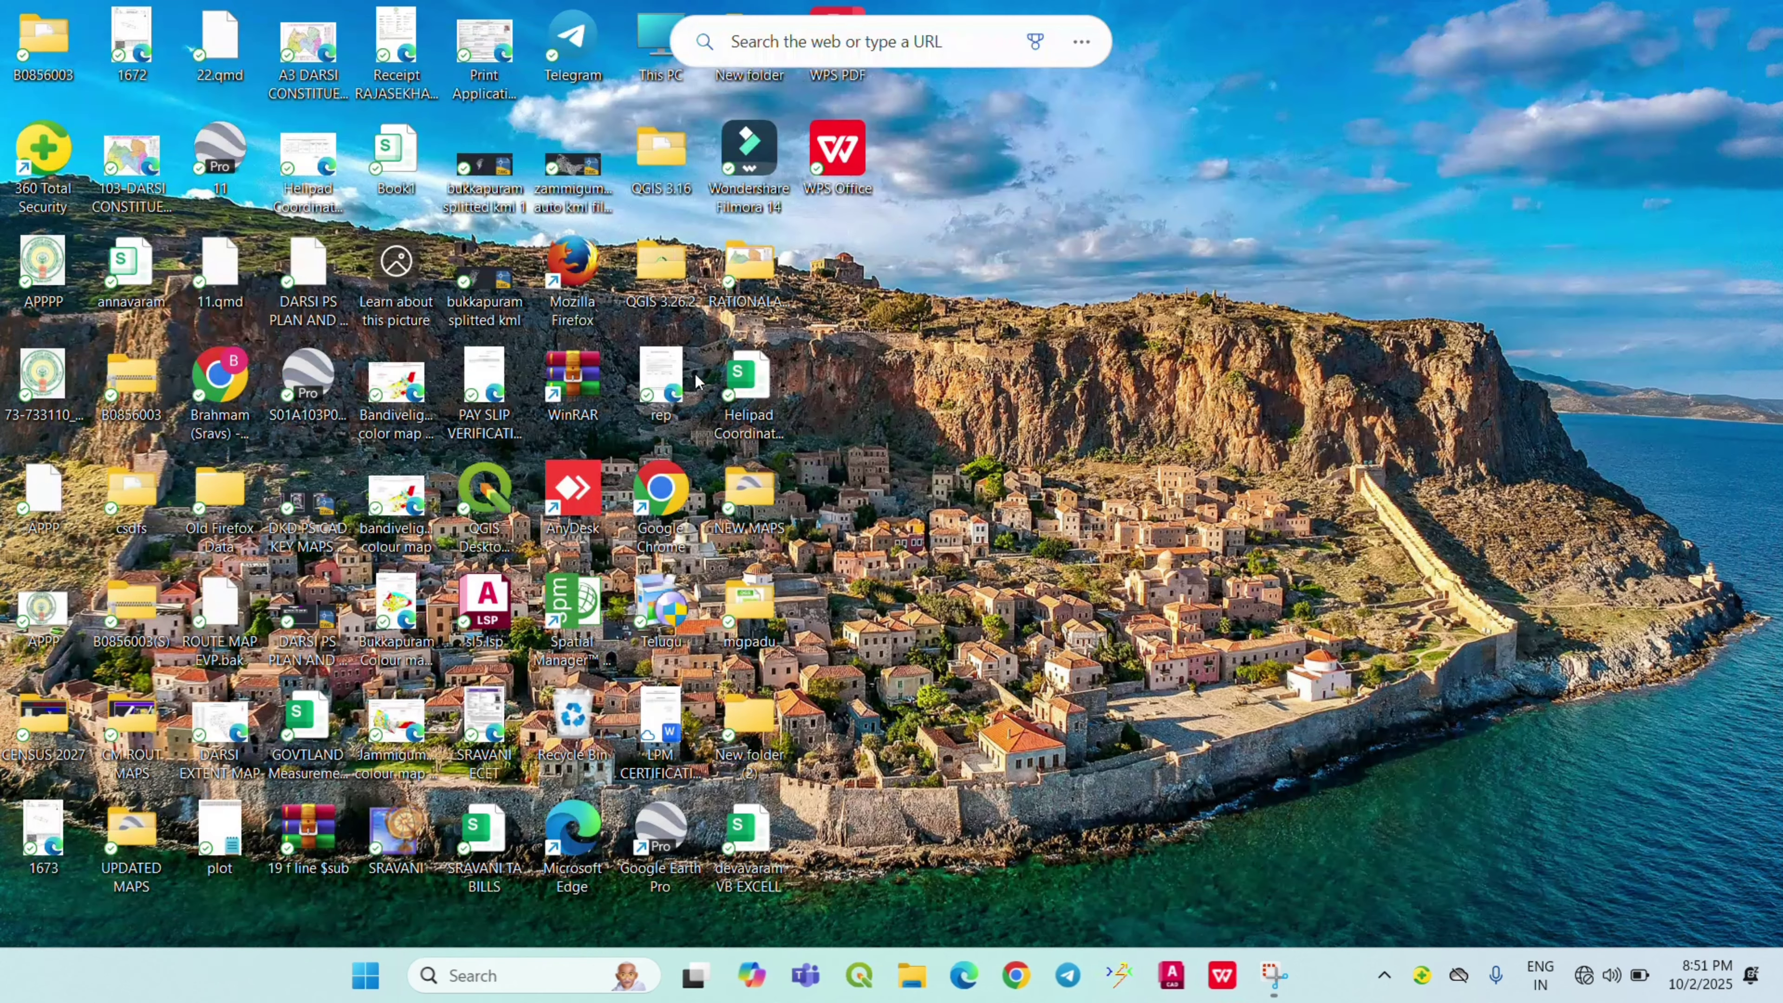
left_click(866, 973)
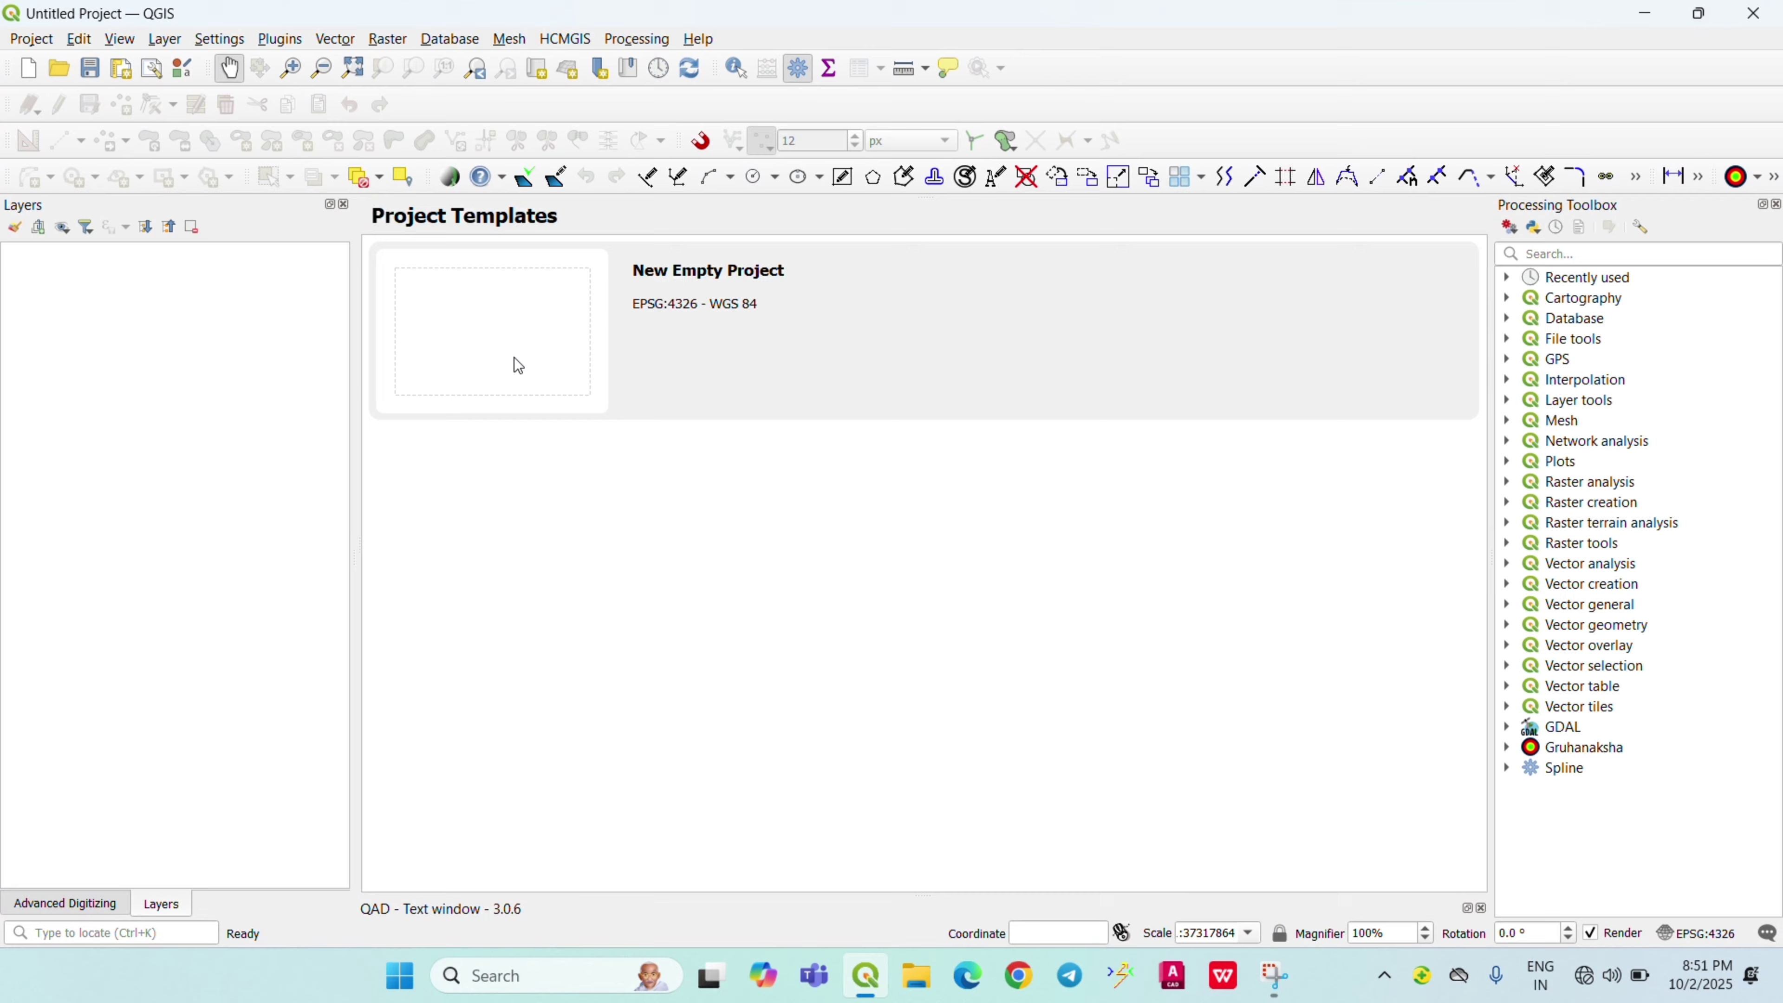
double_click(514, 357)
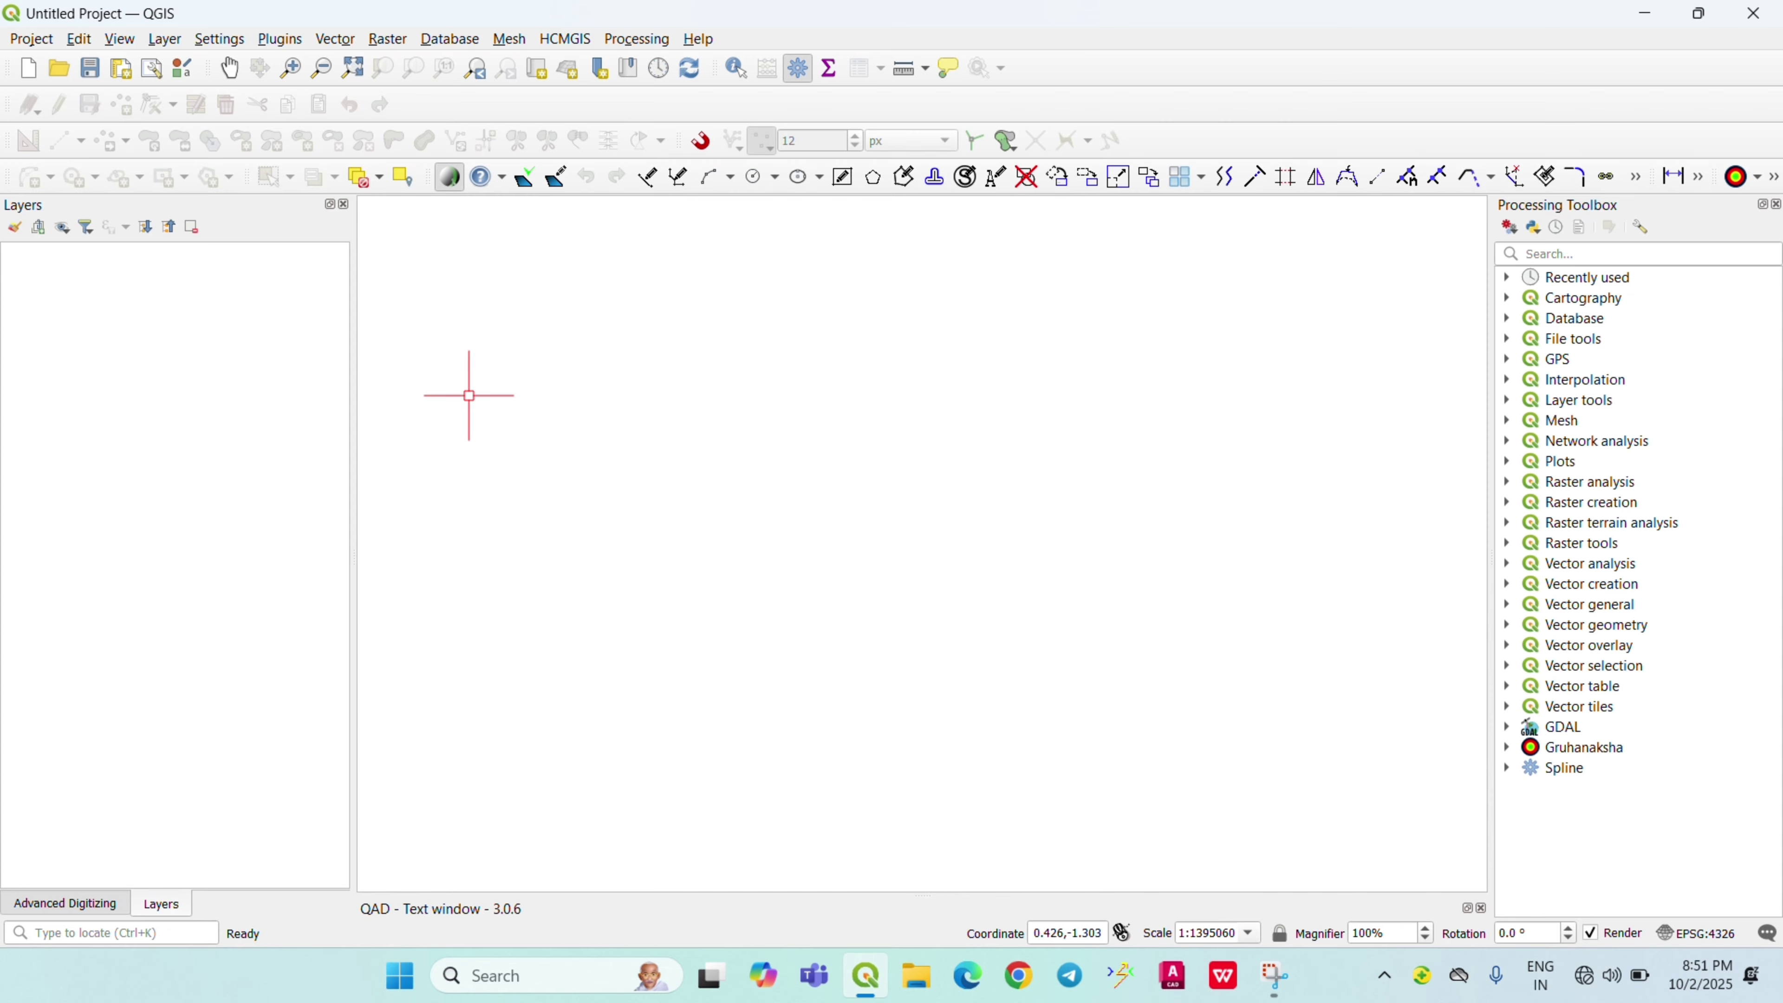
Begin adding a vector layer and browse to DEVAVARAM > SVAMITVA PDF > 590815_DEVAVARAM_SHAPE_FILE on Local Disk (E:)
left_click(176, 49)
mouse_move(211, 115)
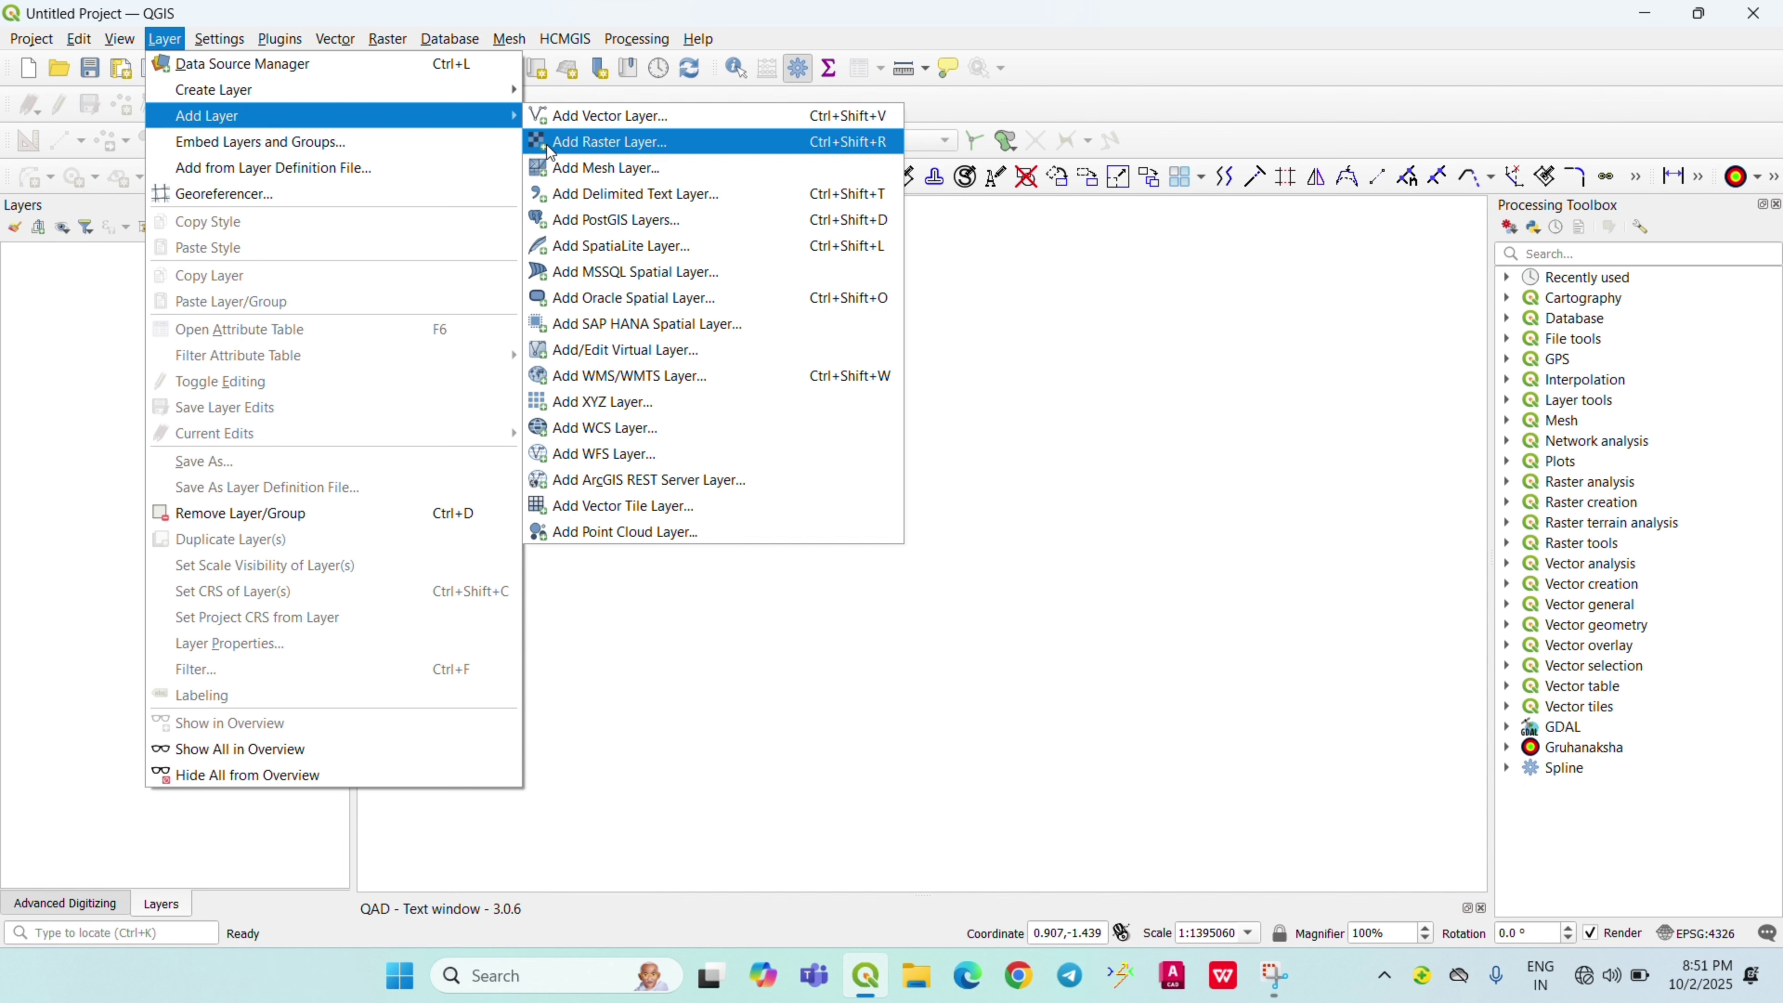
left_click(604, 120)
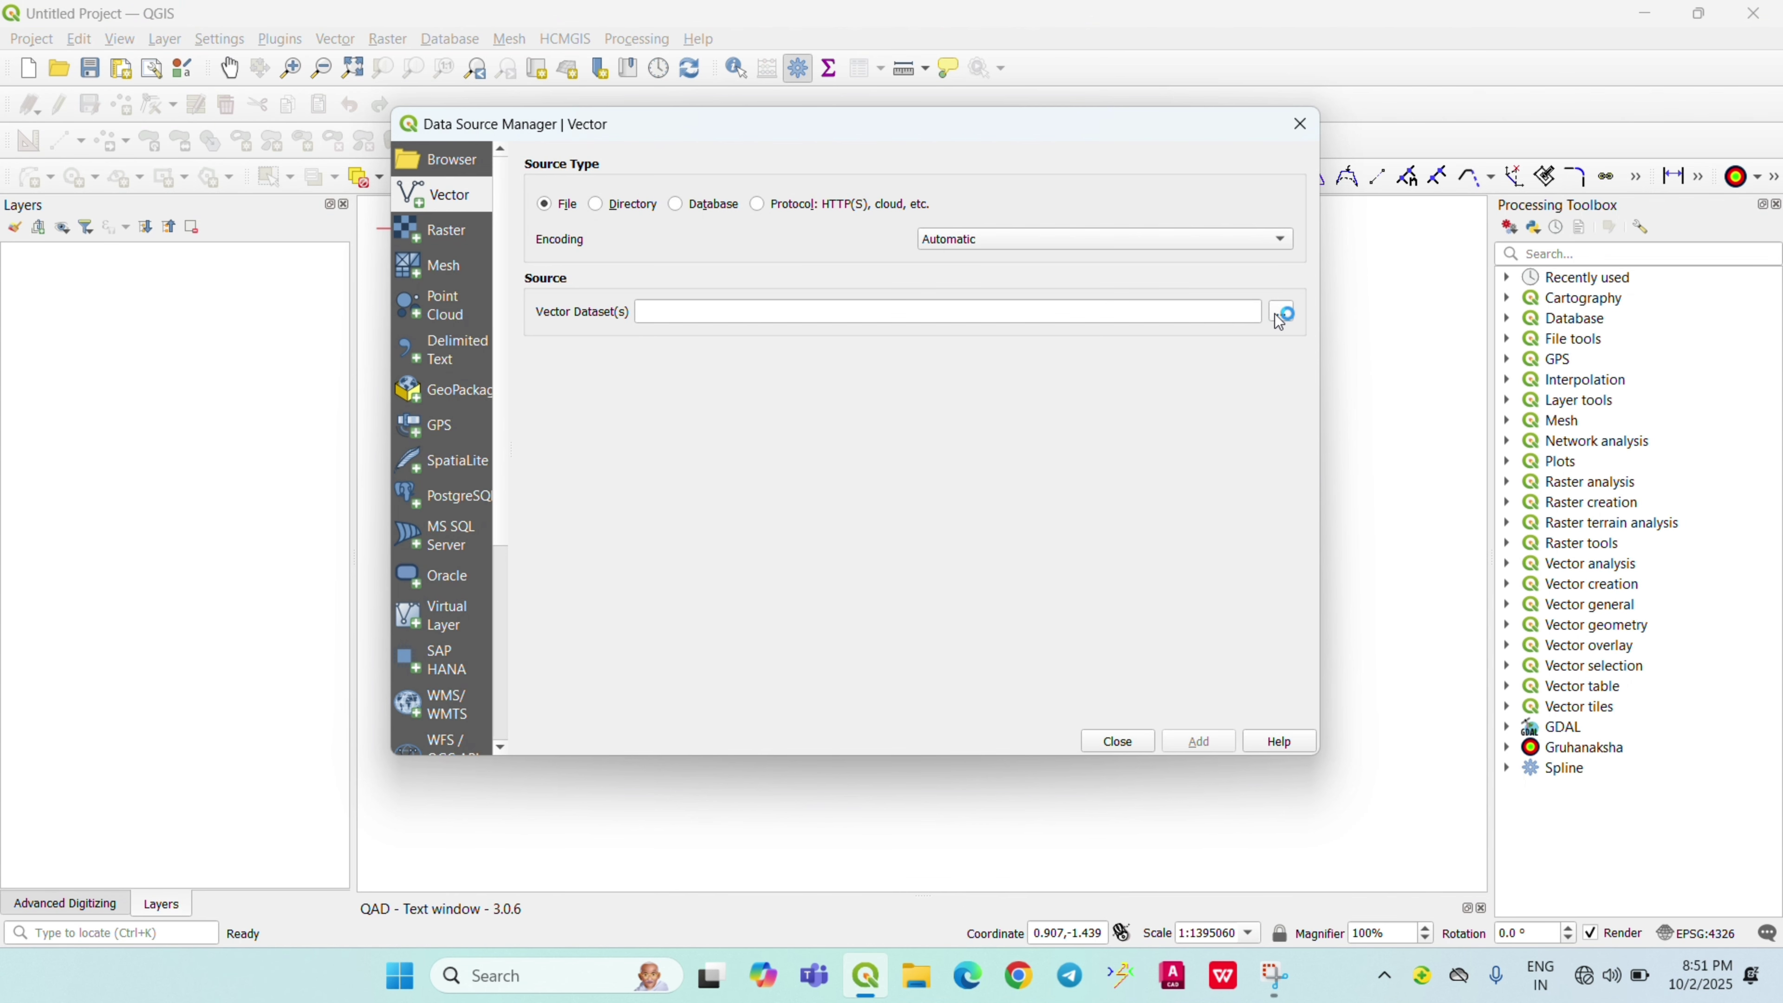
left_click(1281, 312)
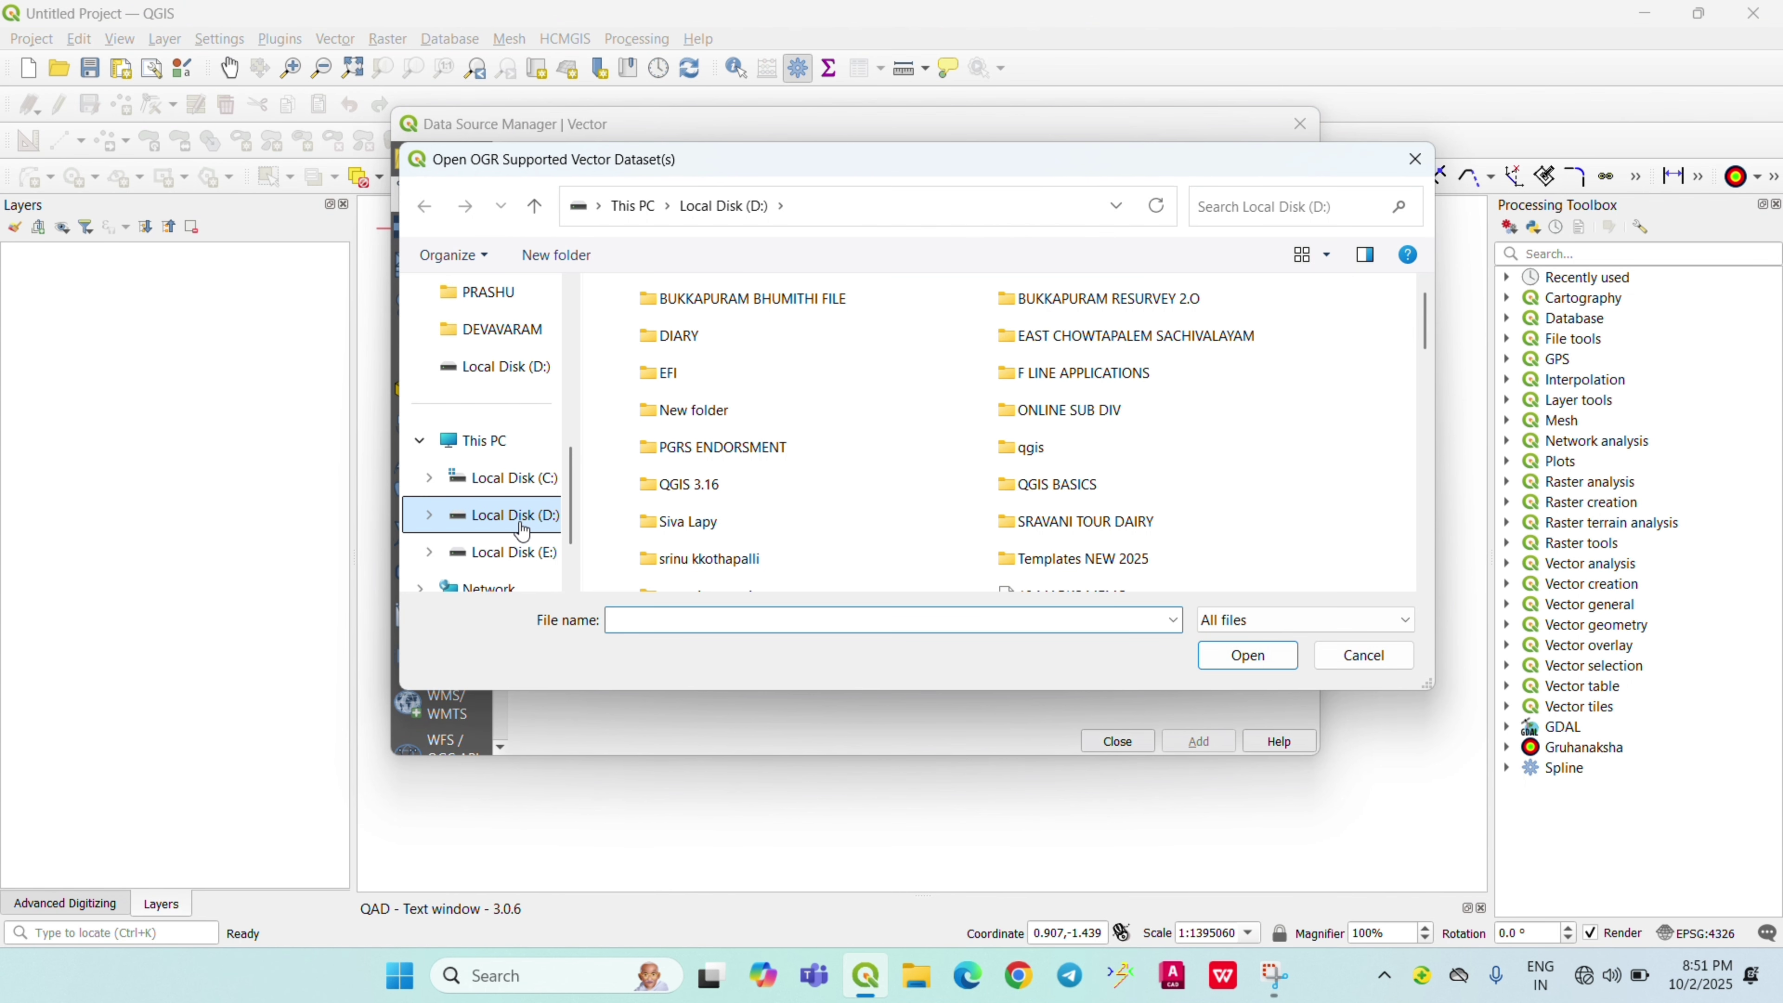
left_click(504, 553)
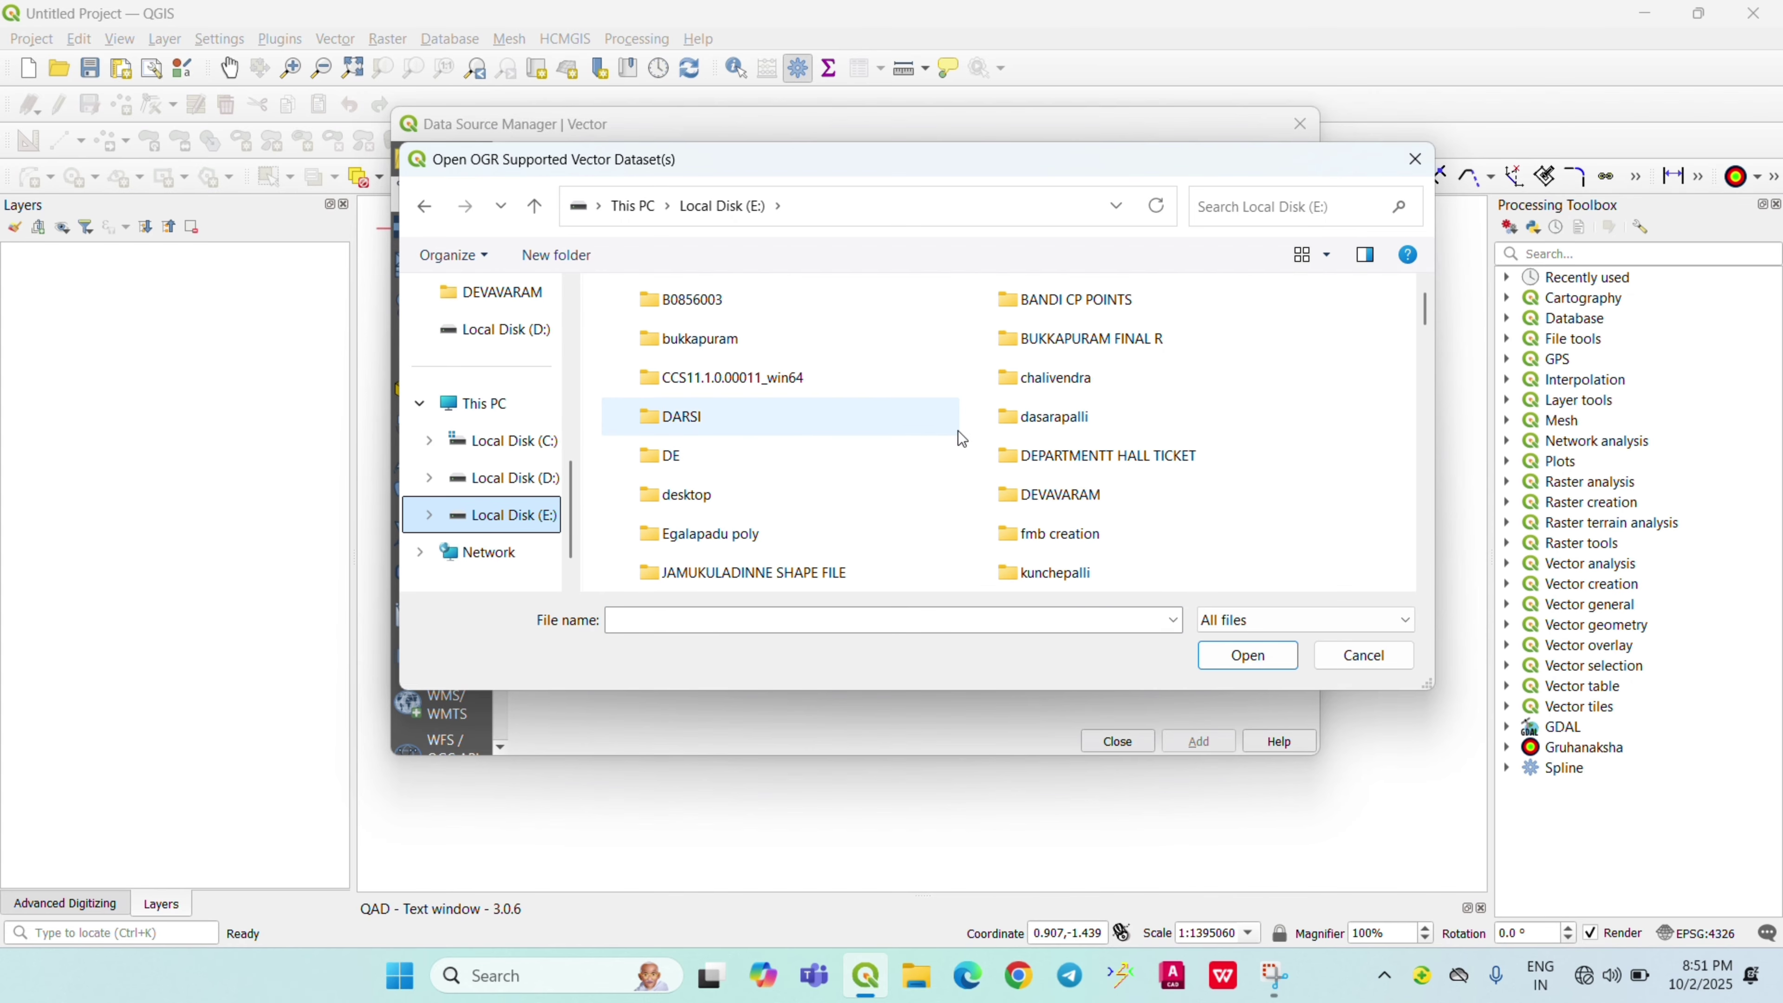
left_click(1065, 506)
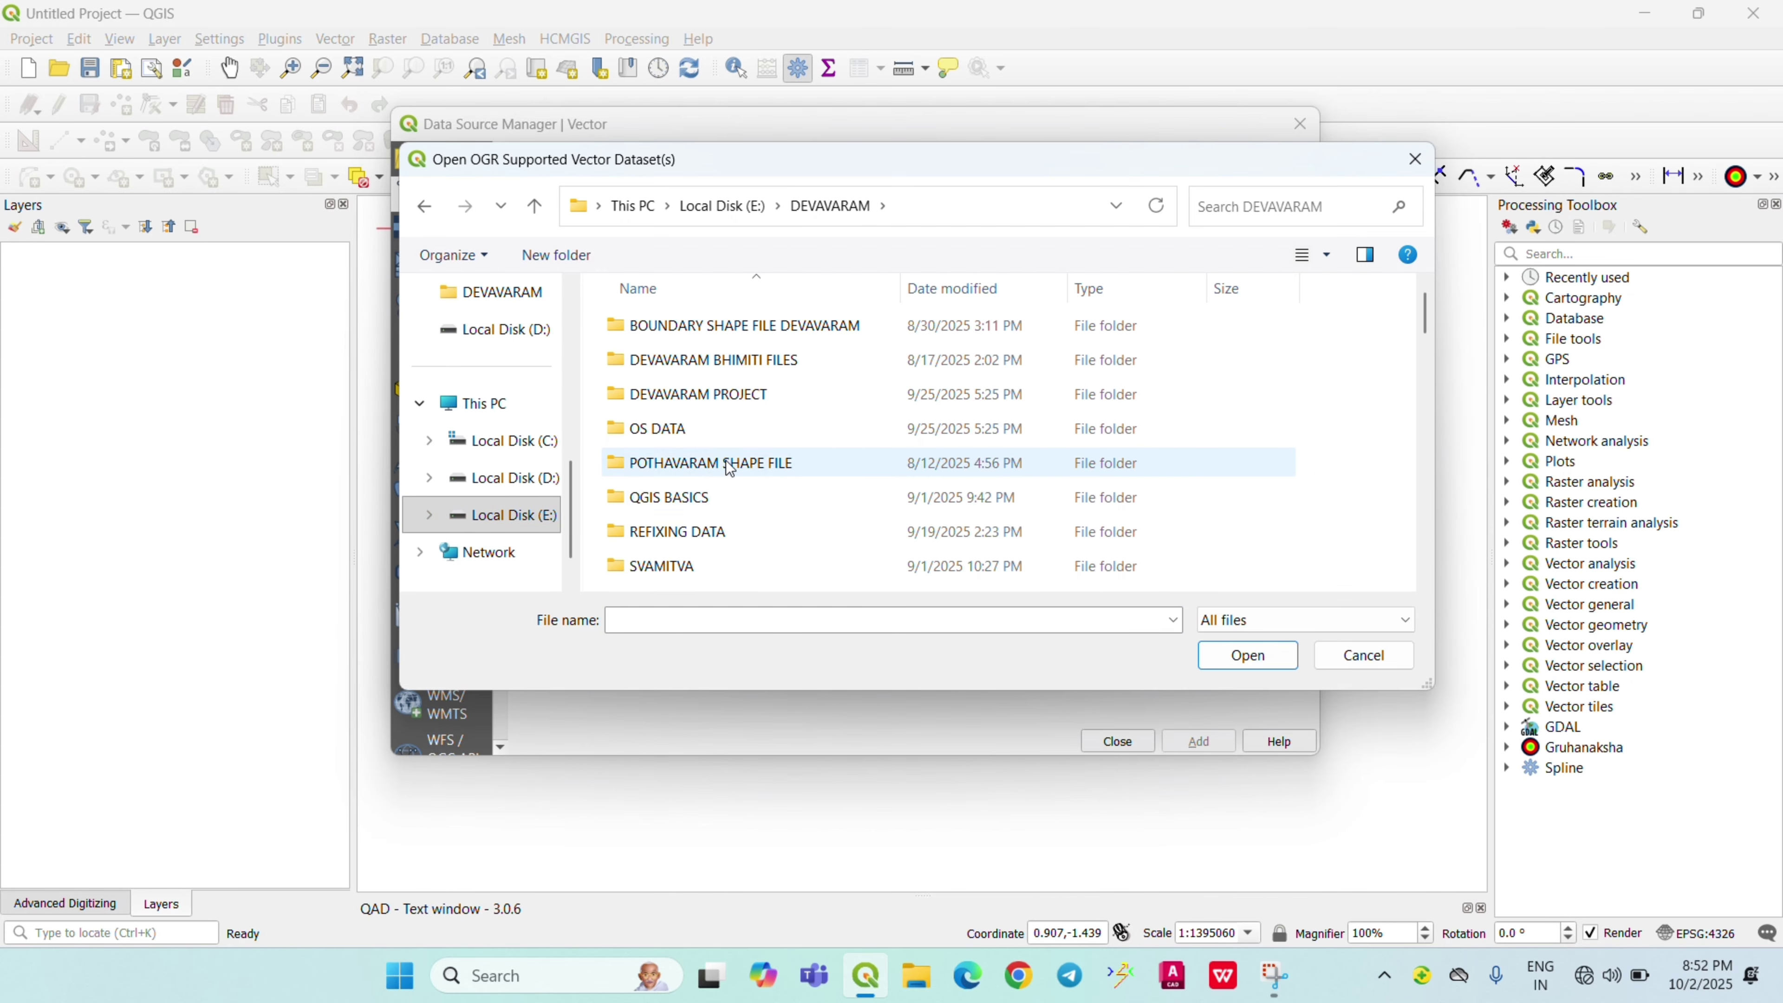
scroll(730, 484, "down", 2)
double_click(716, 402)
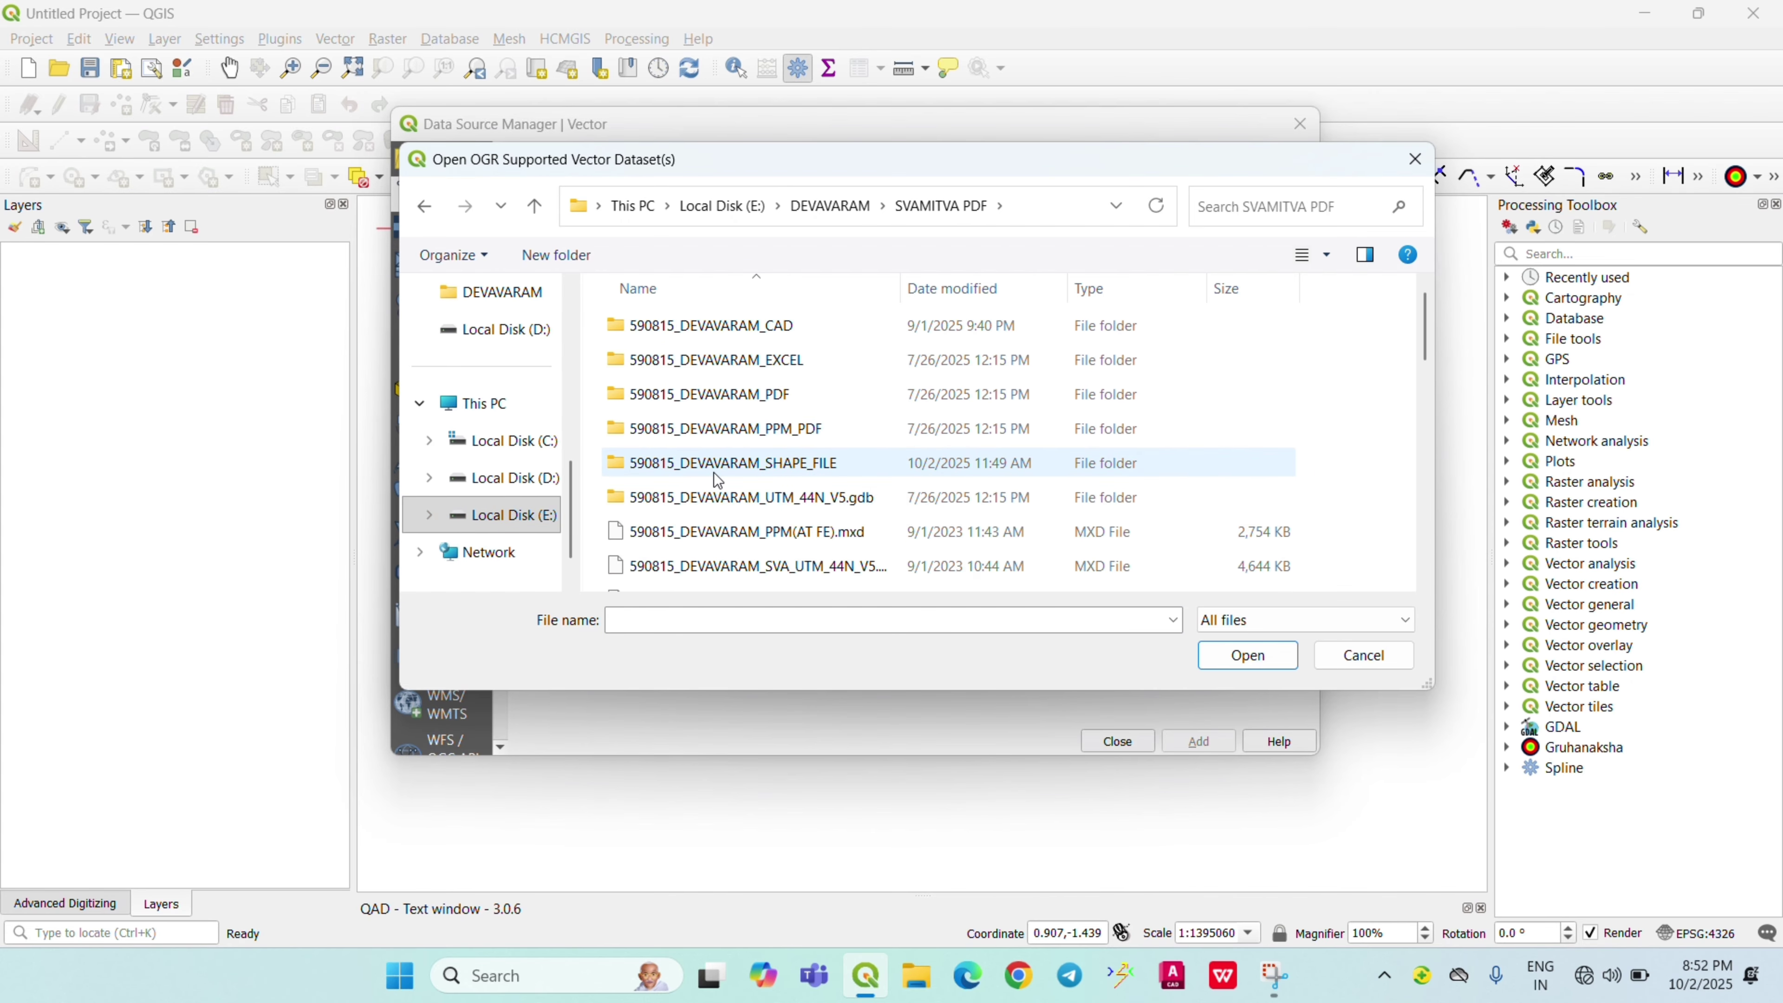
double_click(730, 463)
Add the PARCEL_SHAPE_FILE and PLINTH_SHAPE_FILE shapefiles together as vector layers
left_click(746, 498)
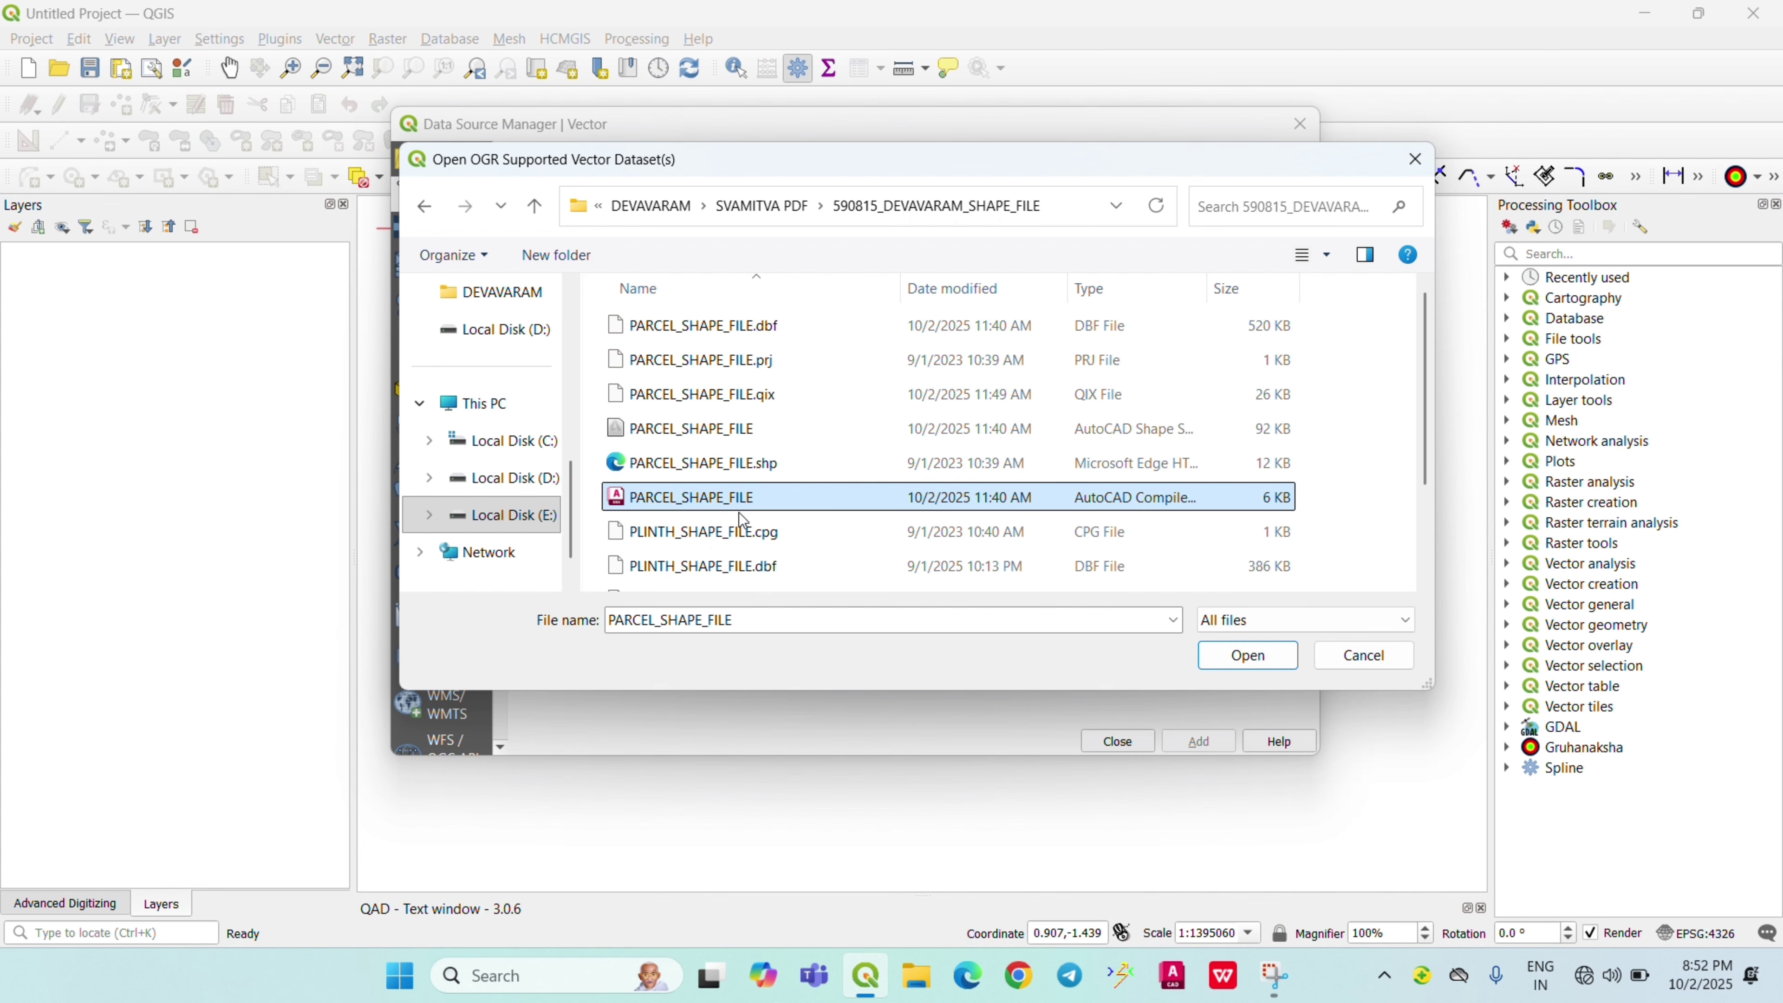
scroll(776, 583, "down", 2)
left_click(723, 579, "ctrl")
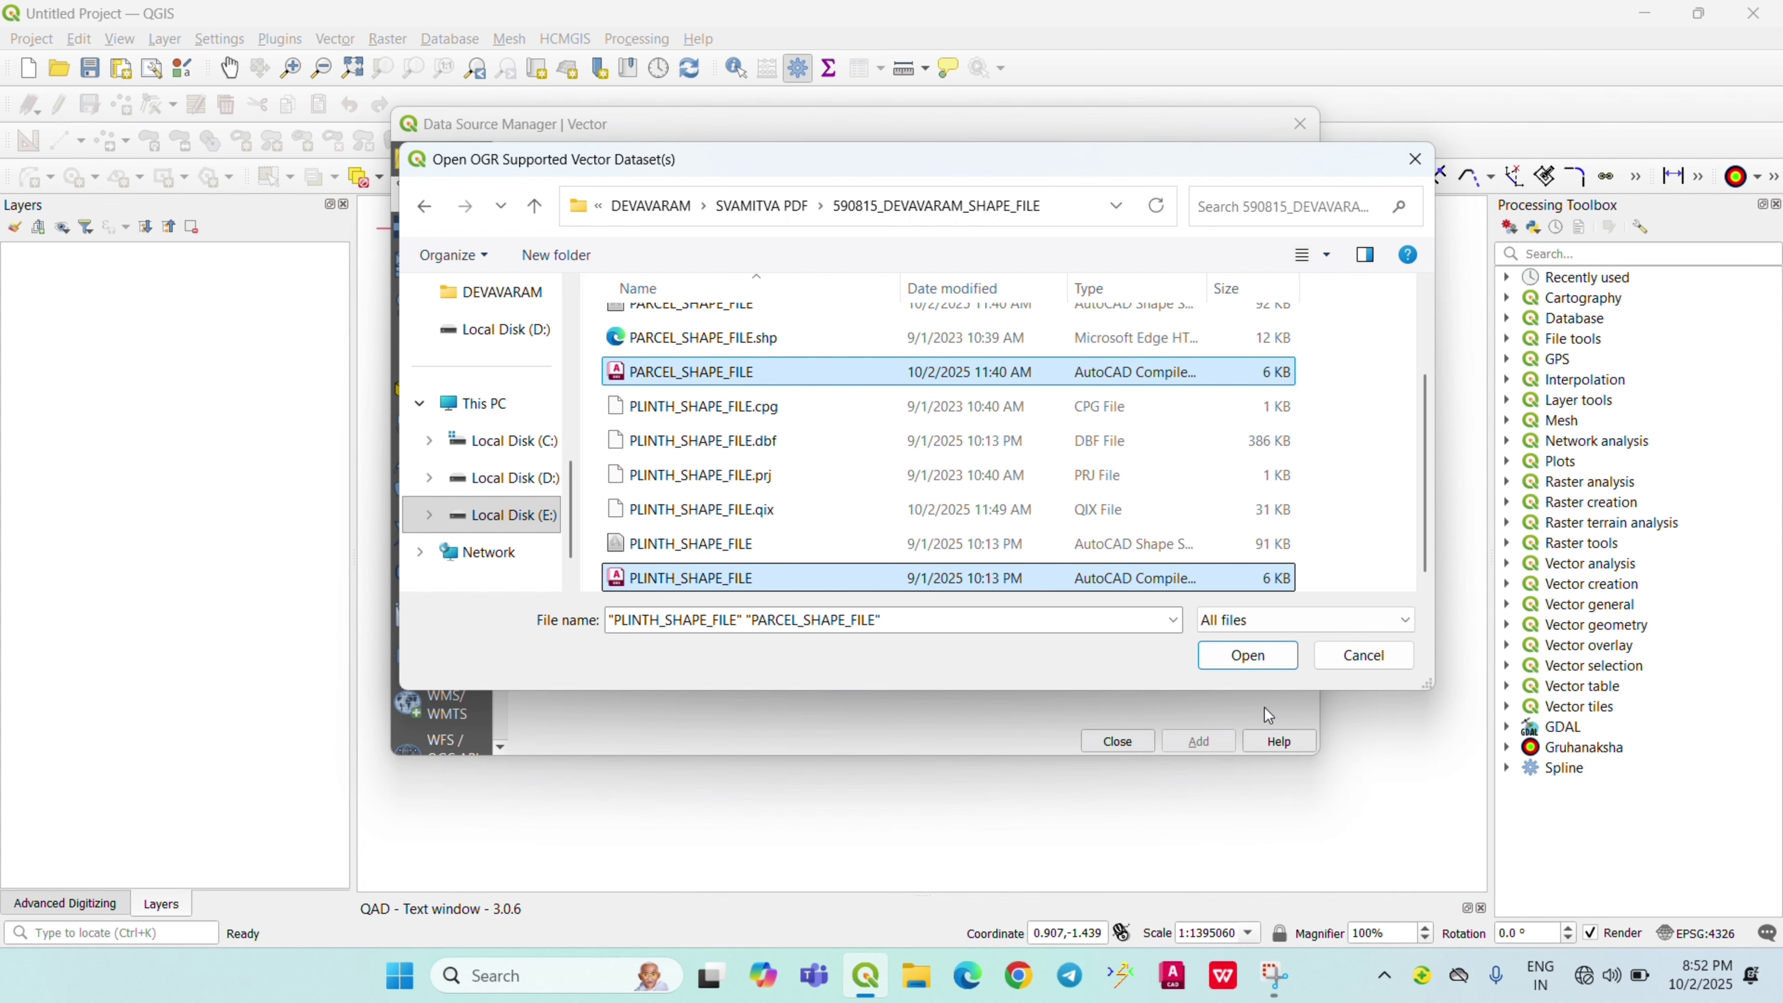
left_click(1248, 655)
left_click(1199, 741)
left_click(1124, 745)
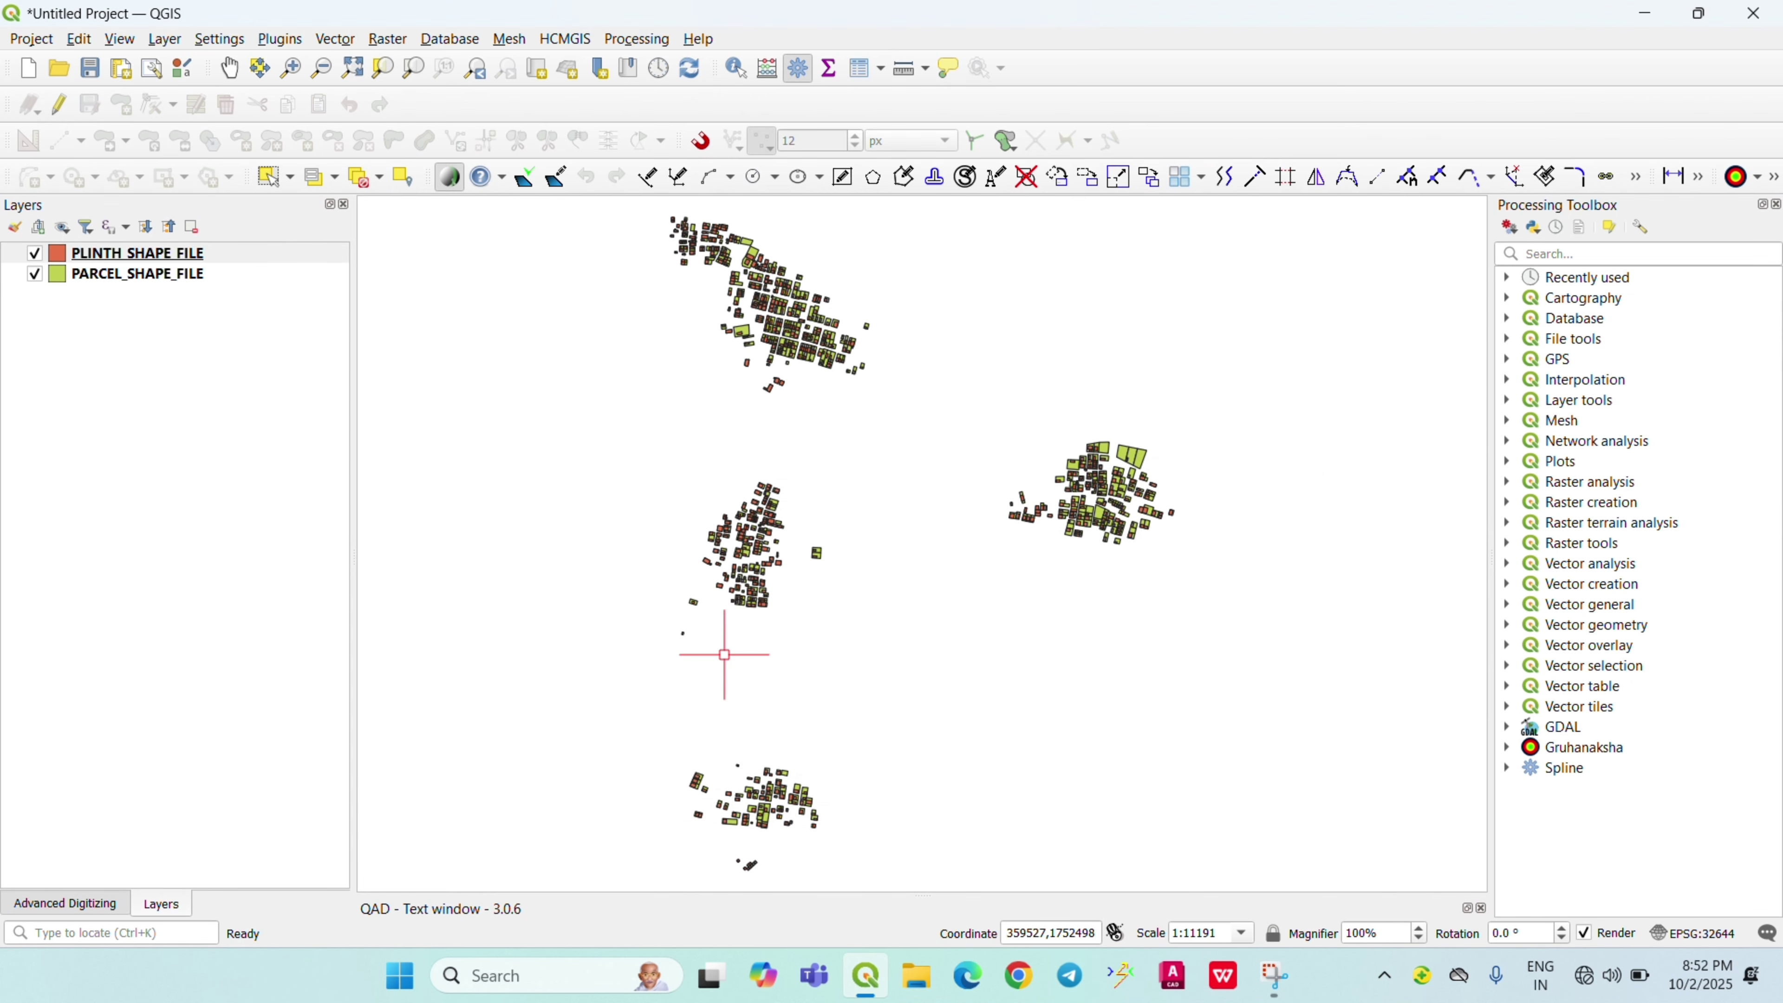
scroll(803, 548, "up", 4)
scroll(803, 548, "down", 1)
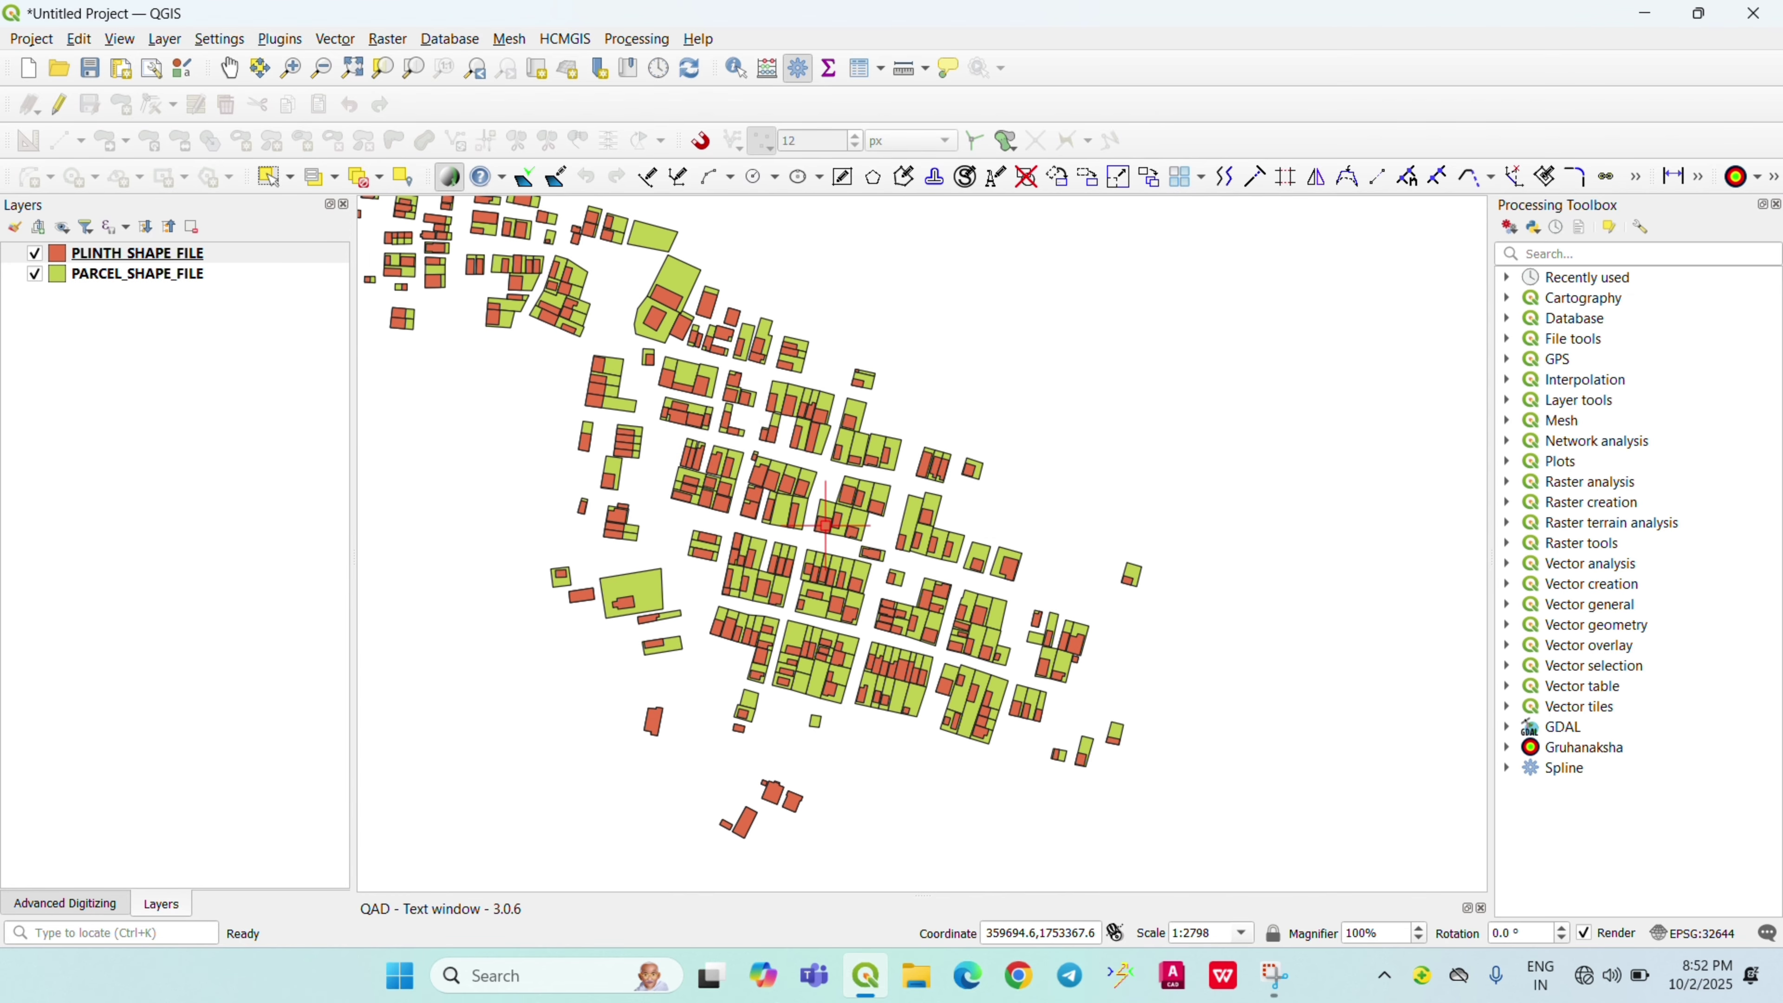
scroll(816, 358, "up", 1)
scroll(816, 358, "down", 1)
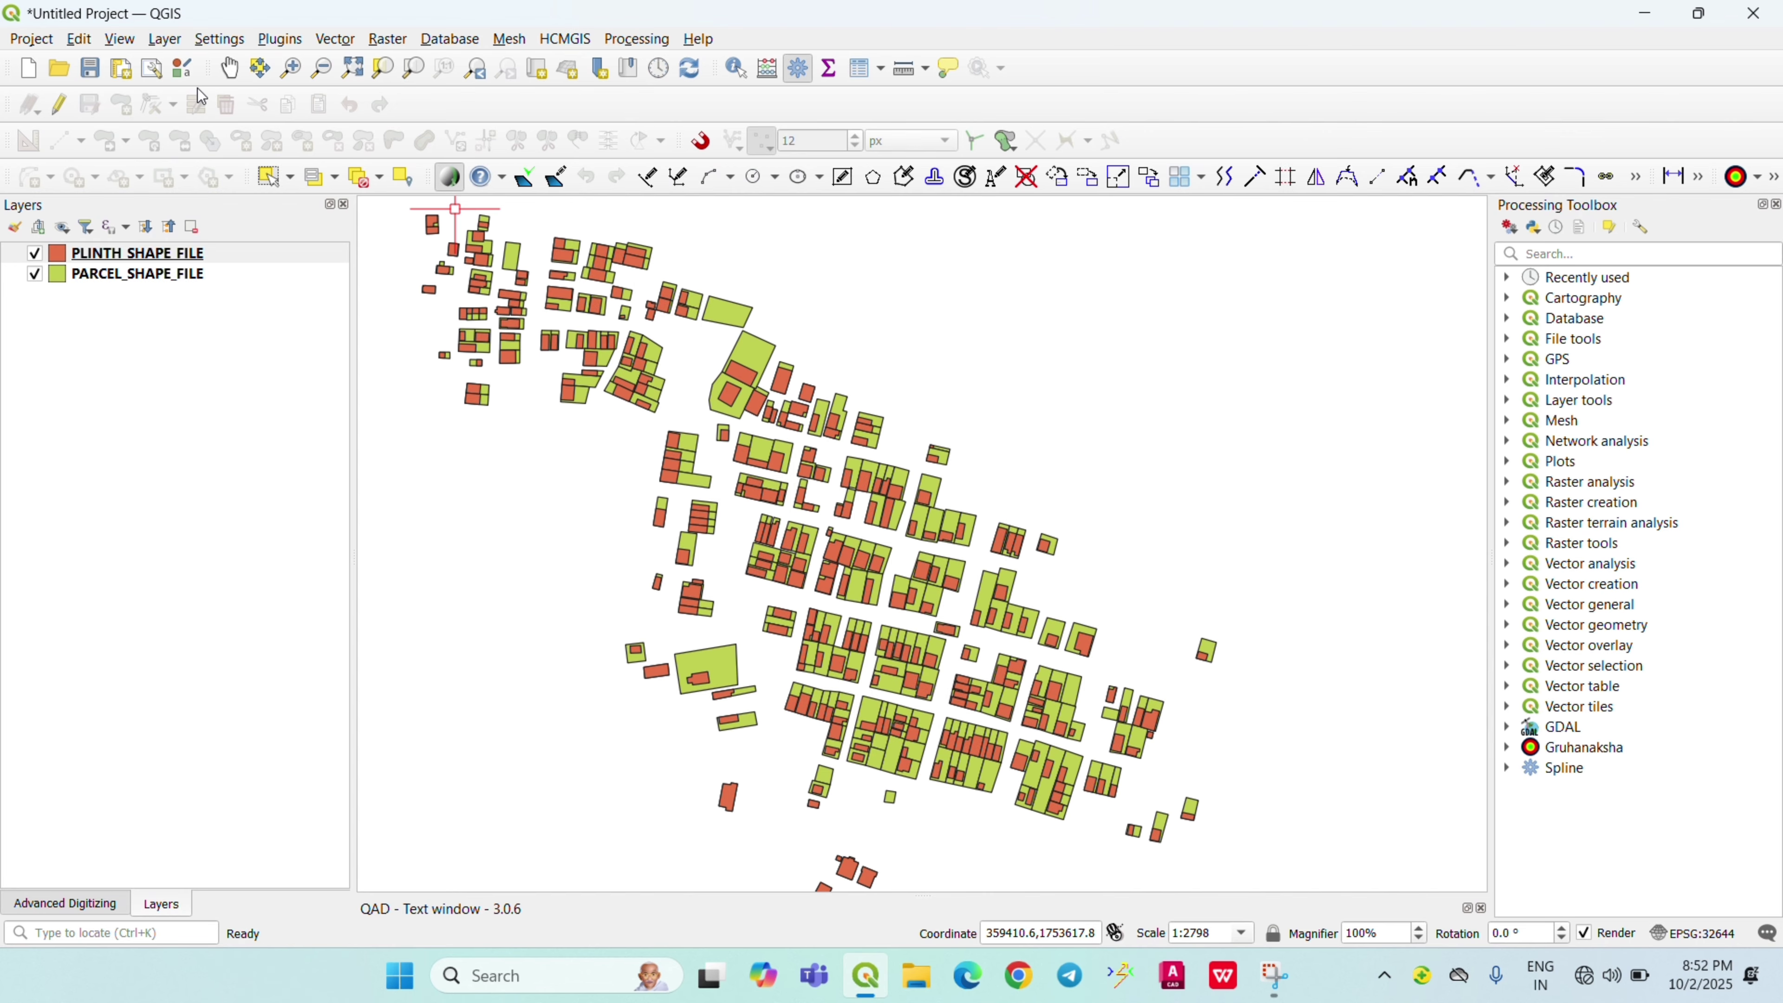
Begin adding a delimited text layer and load SVAMITVA EXCEL SHEET.csv from Local Disk (E:) as its source
left_click(167, 40)
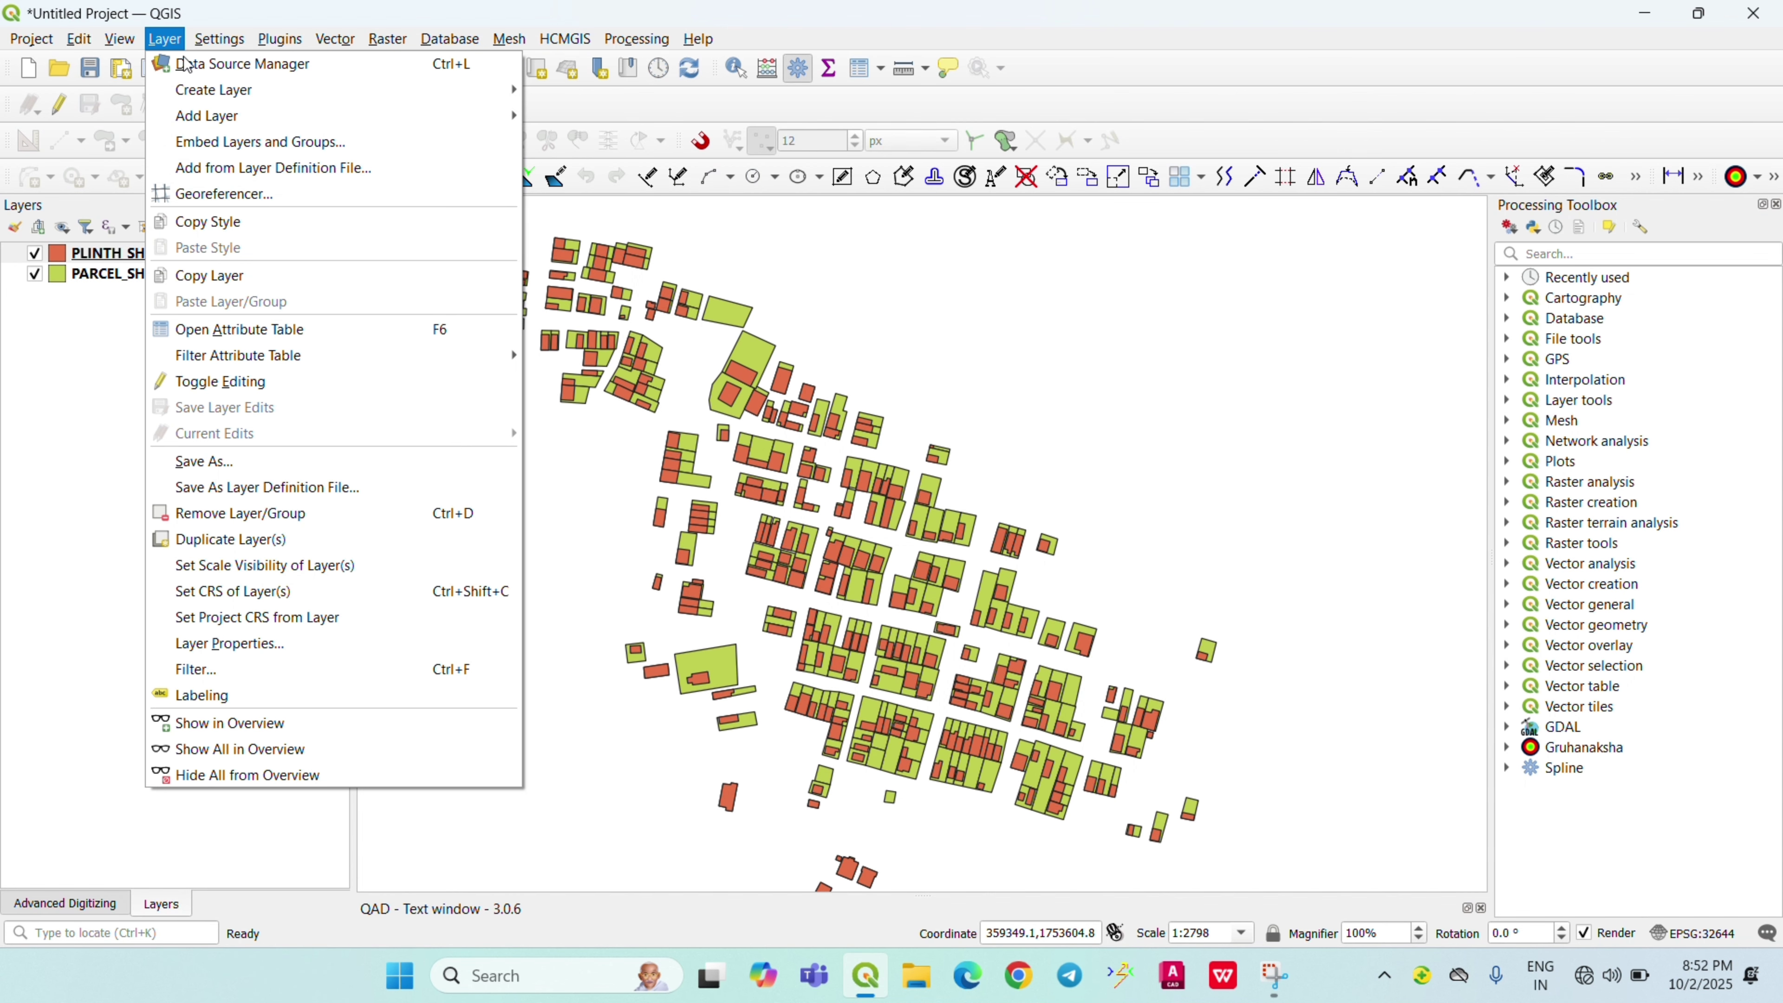
mouse_move(239, 125)
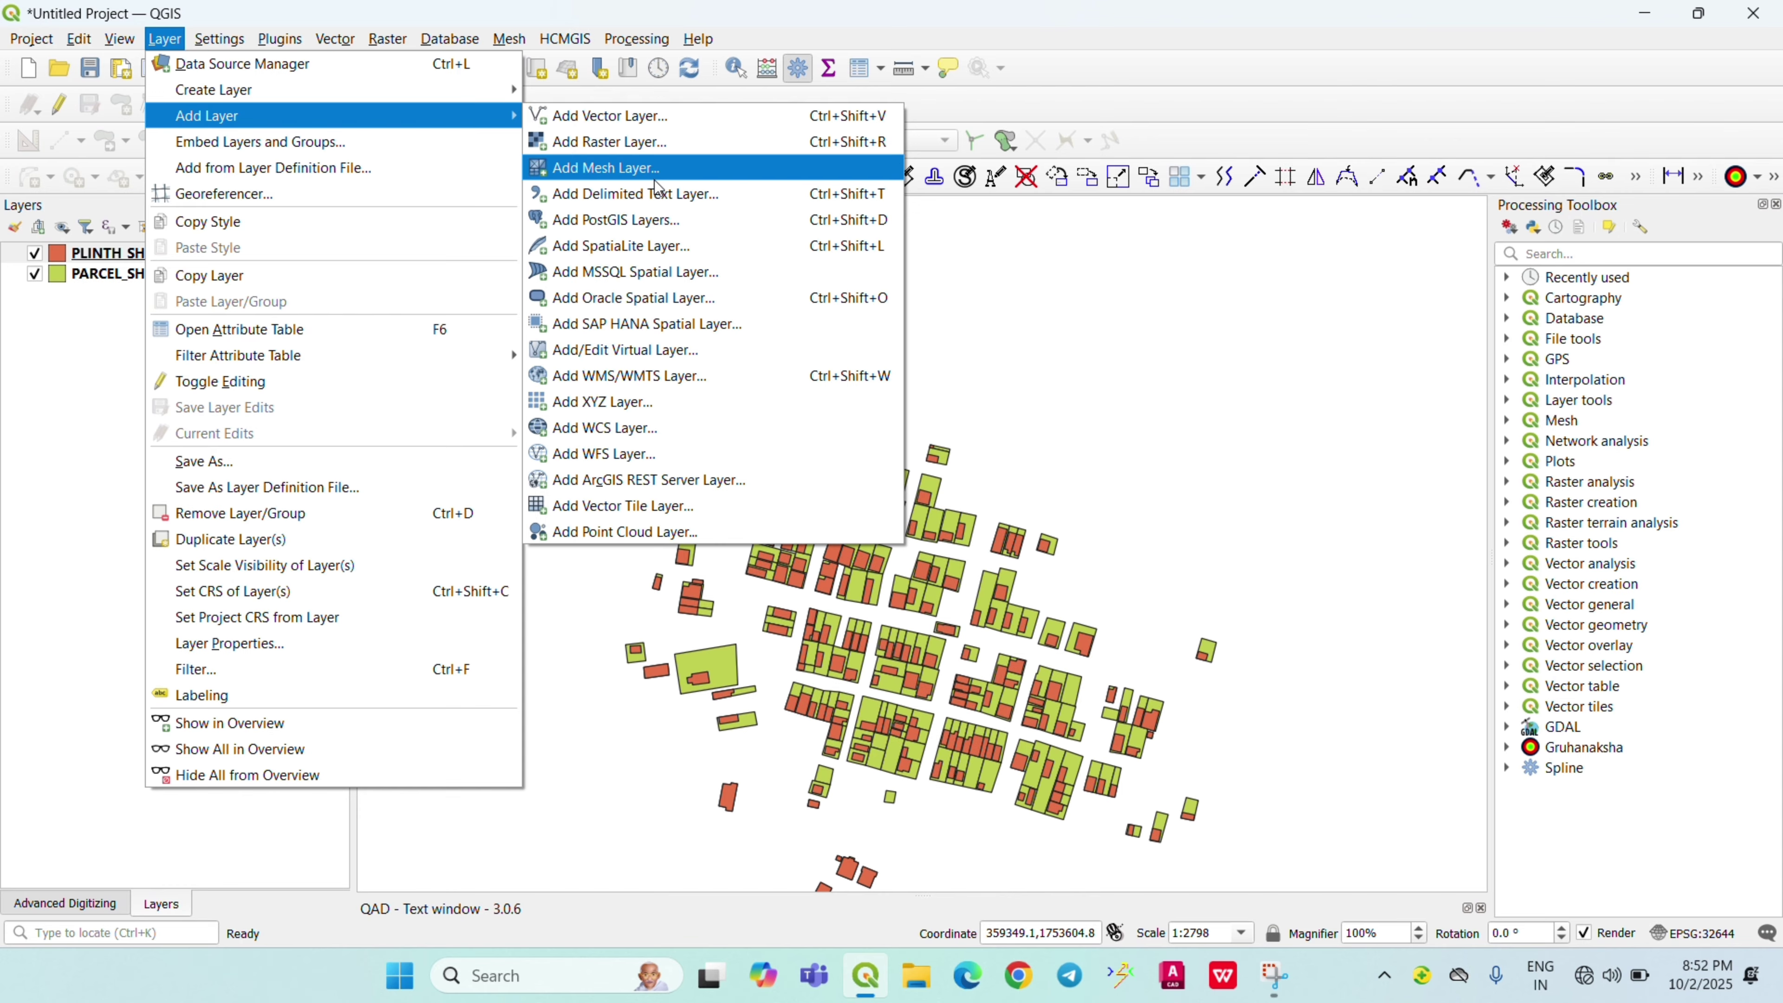
left_click(643, 204)
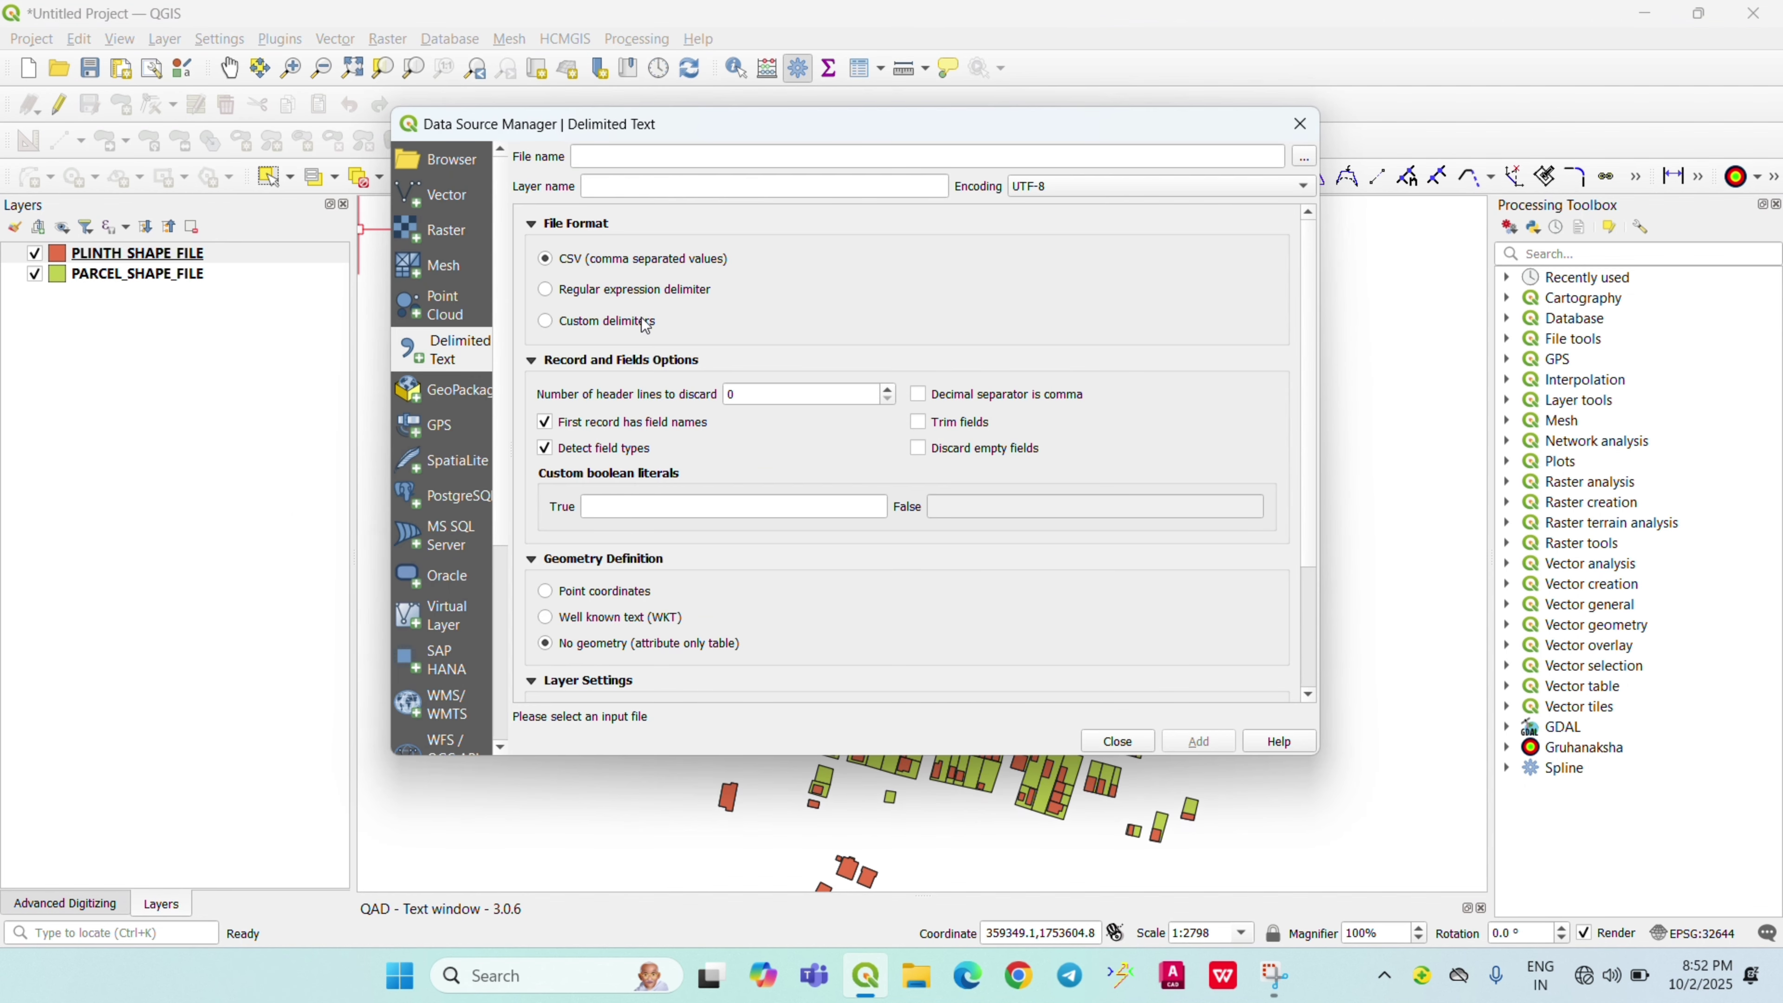
left_click(1303, 159)
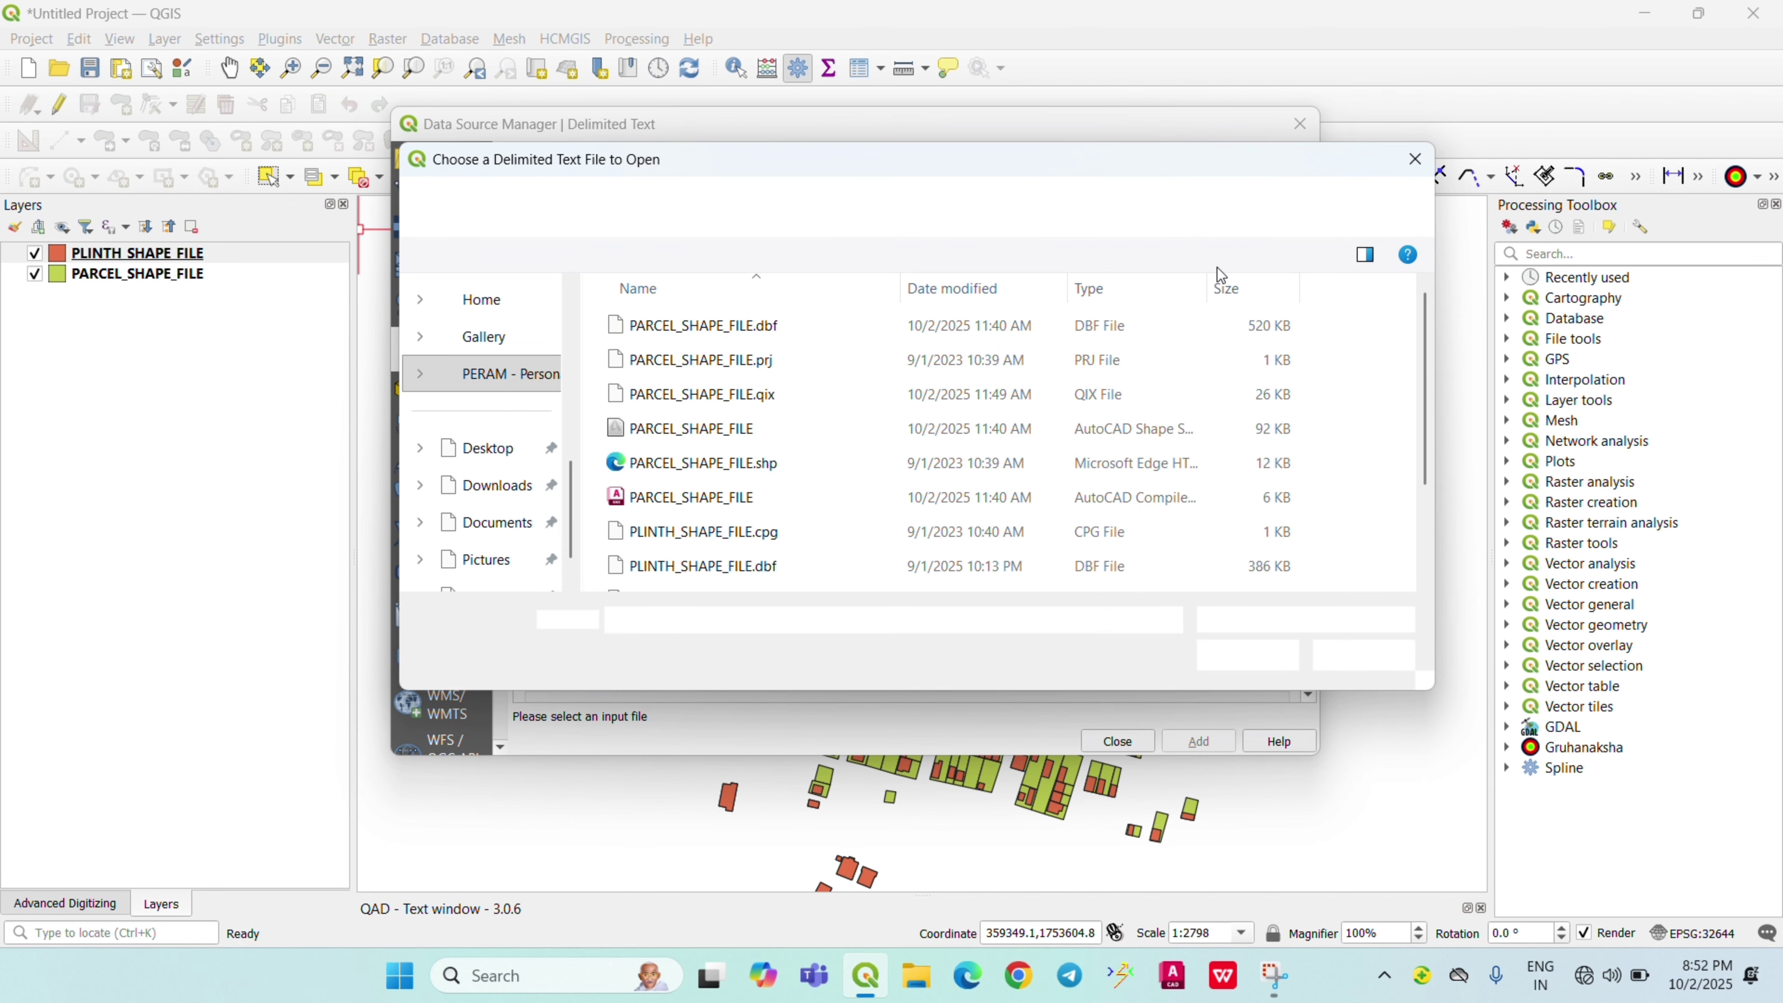
left_click(534, 206)
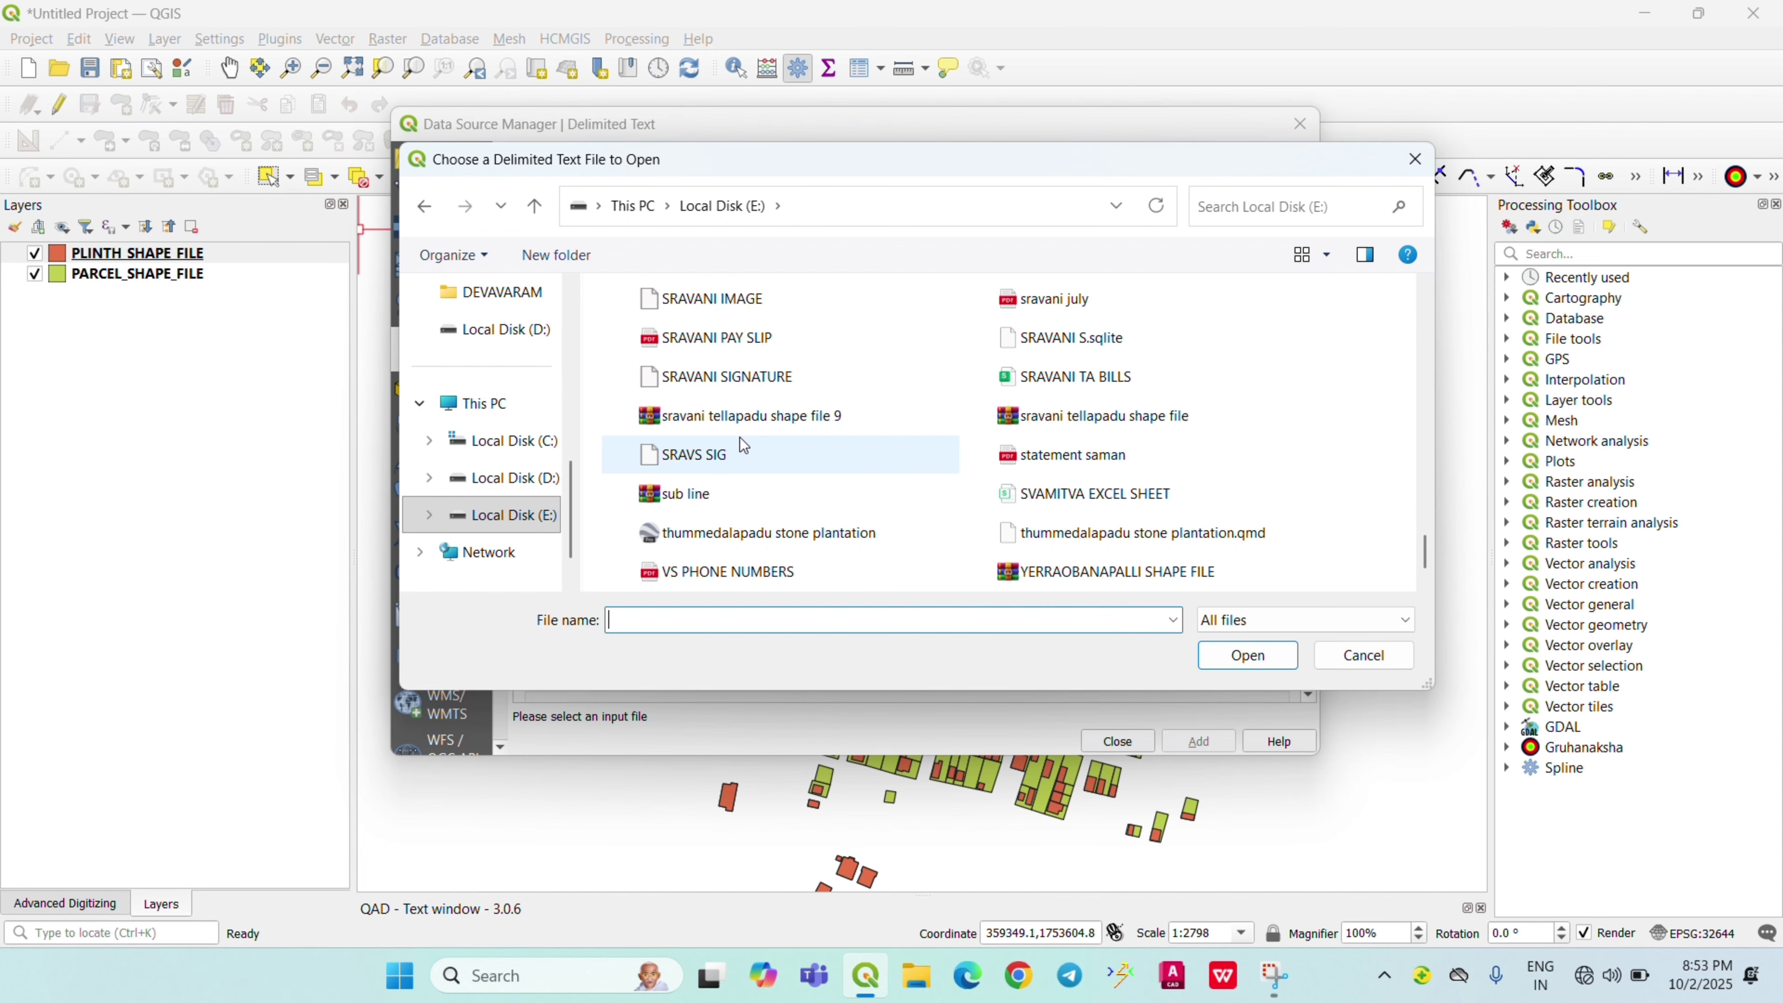
scroll(740, 437, "down", 1)
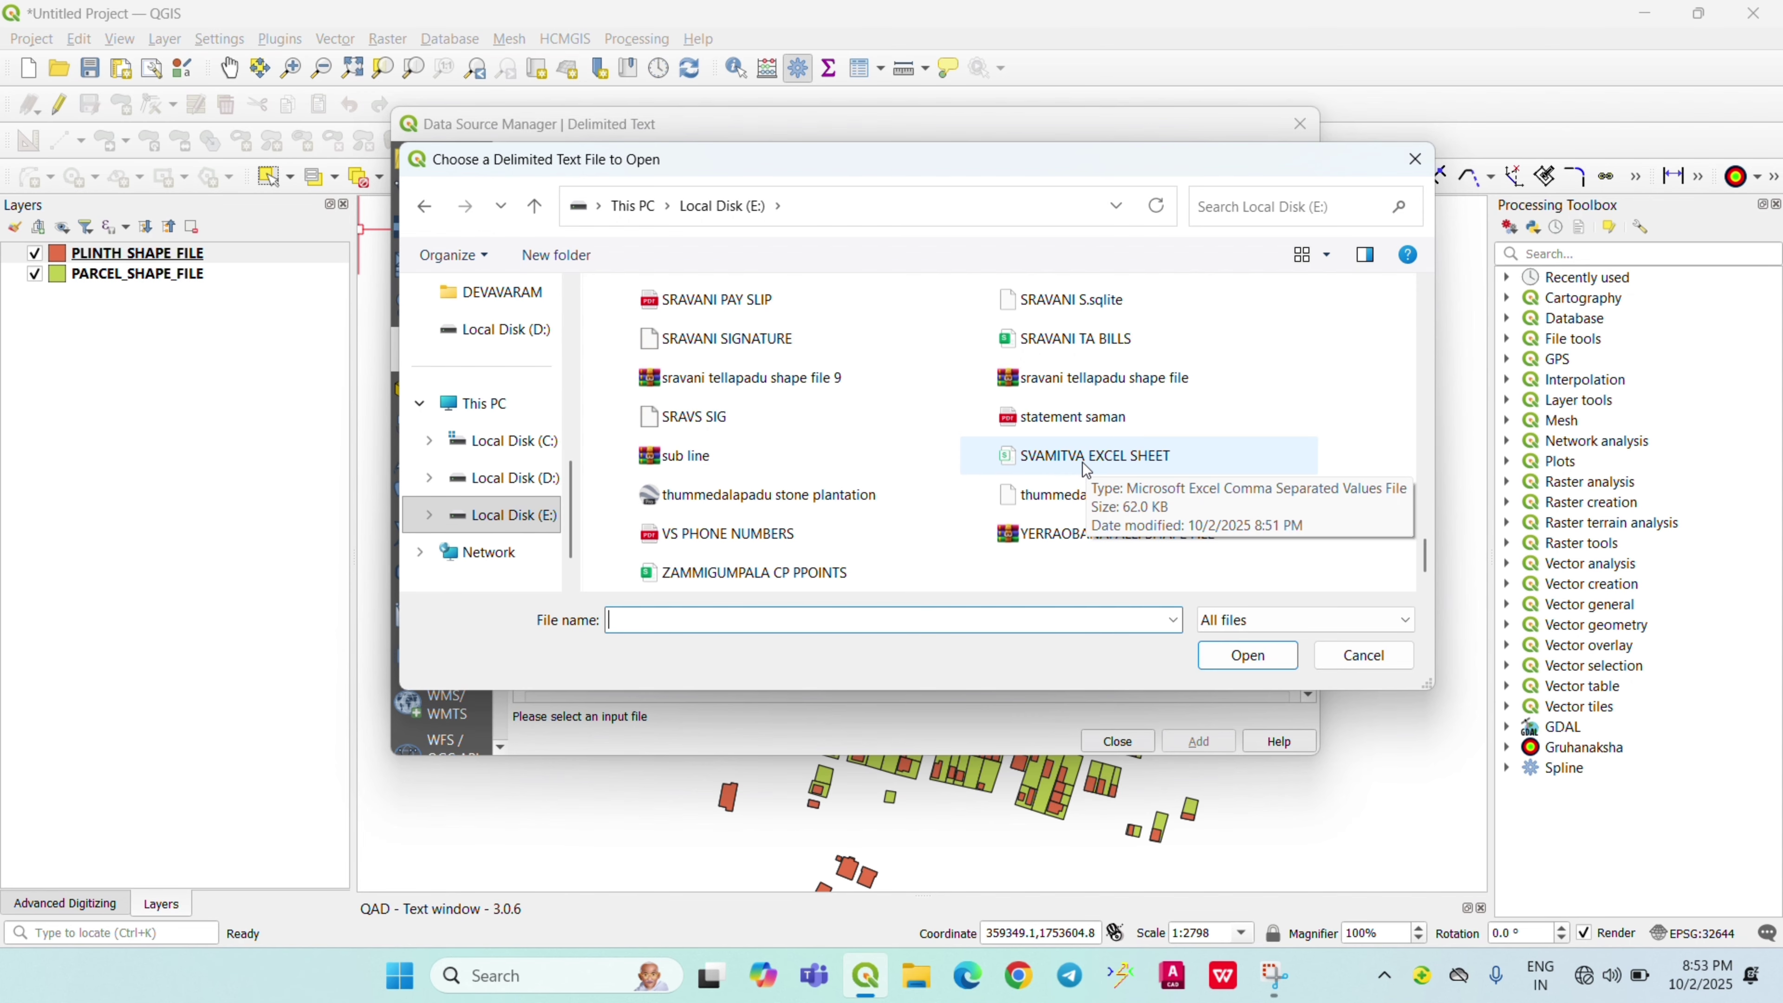
left_click(1117, 463)
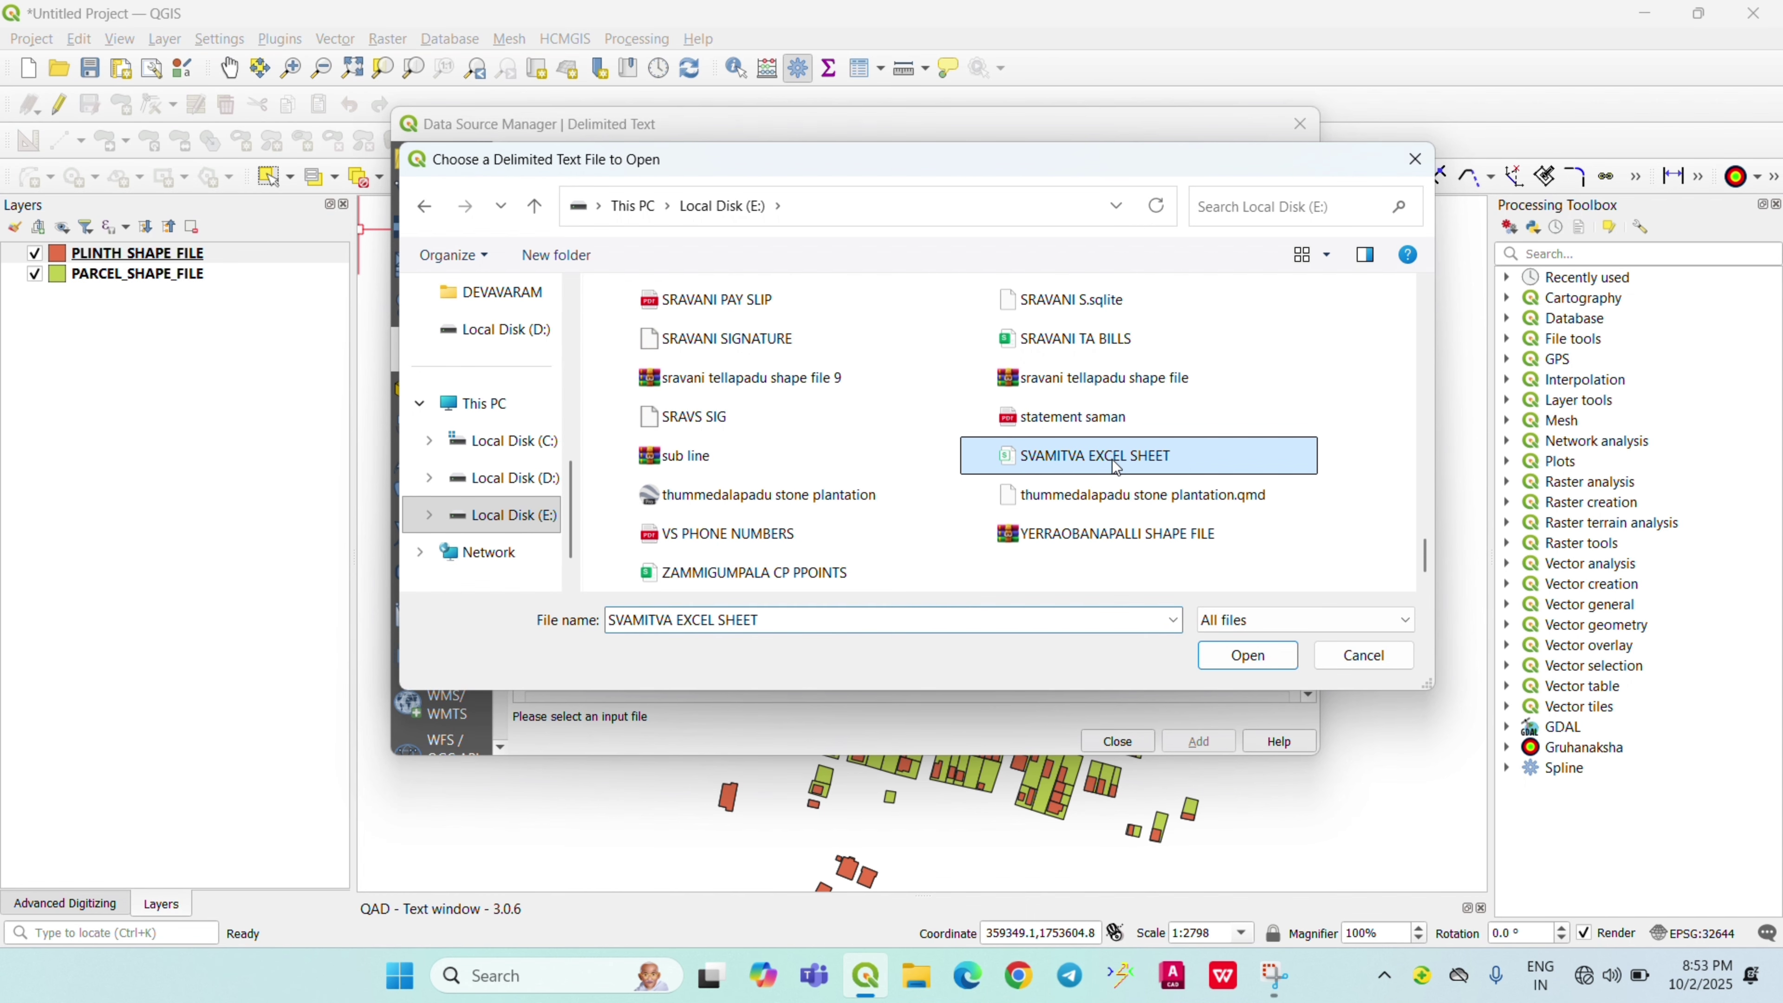
left_click(1235, 656)
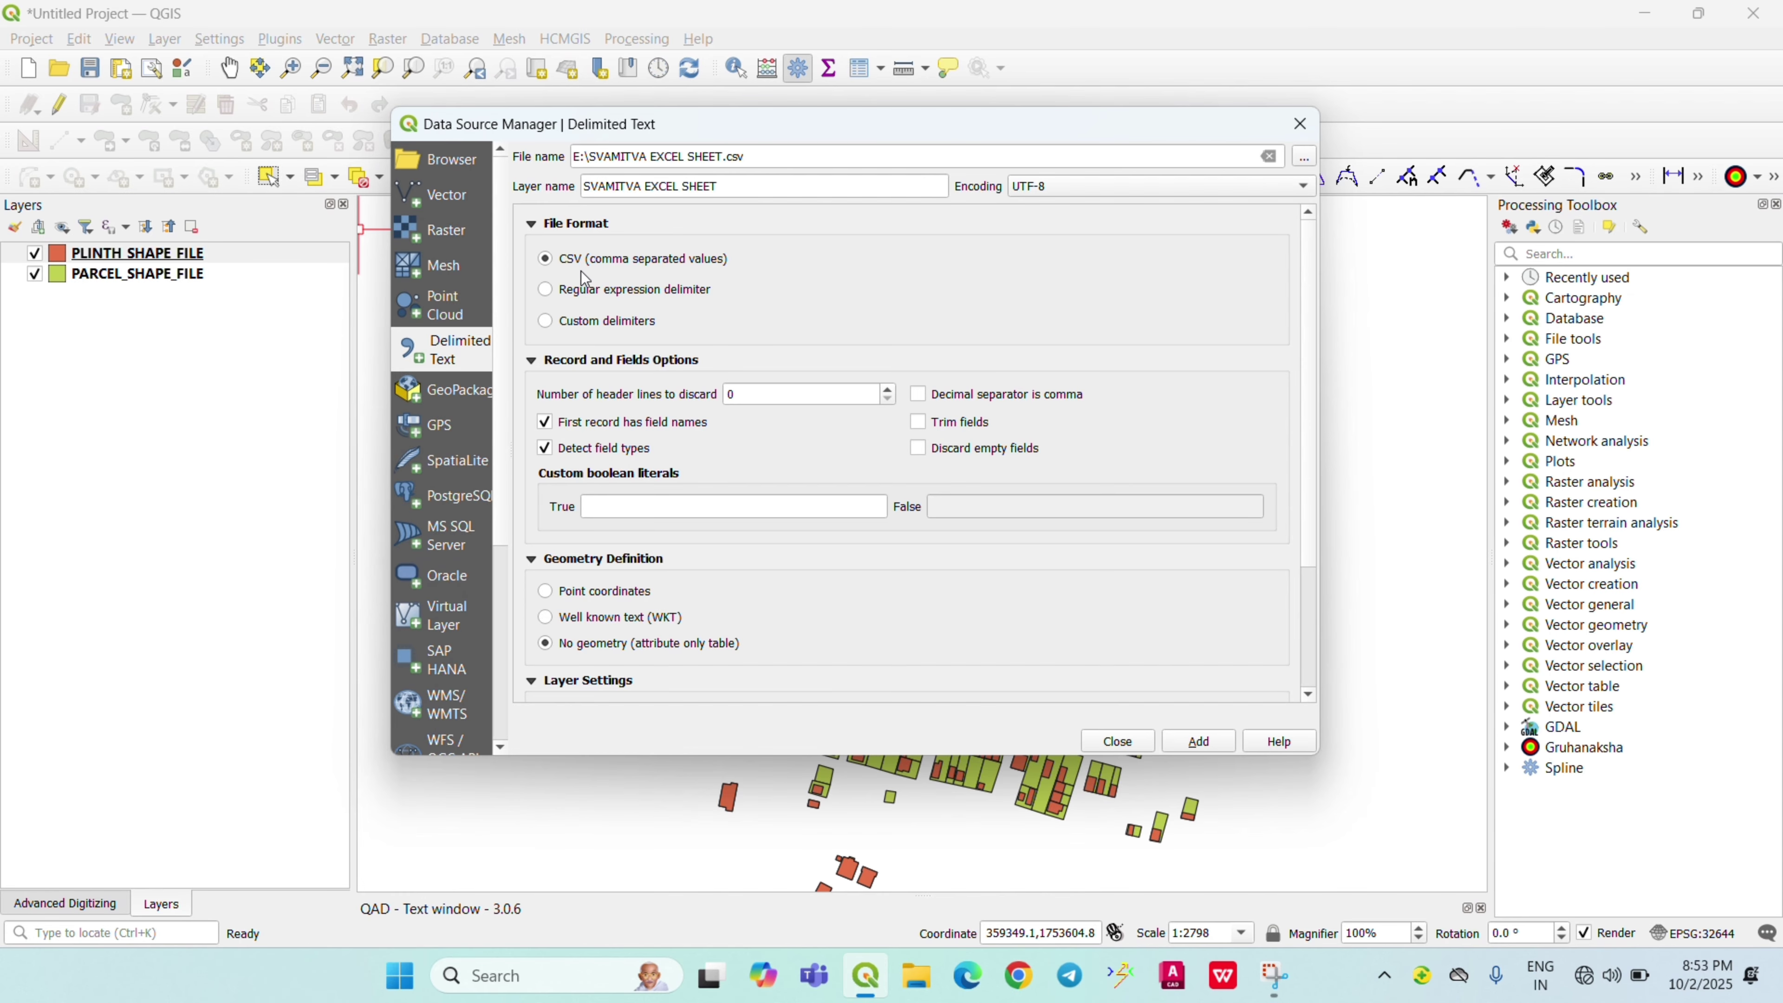
Try the point coordinates geometry definition for the CSV and return to No geometry (attribute only table)
scroll(467, 456, "down", 3)
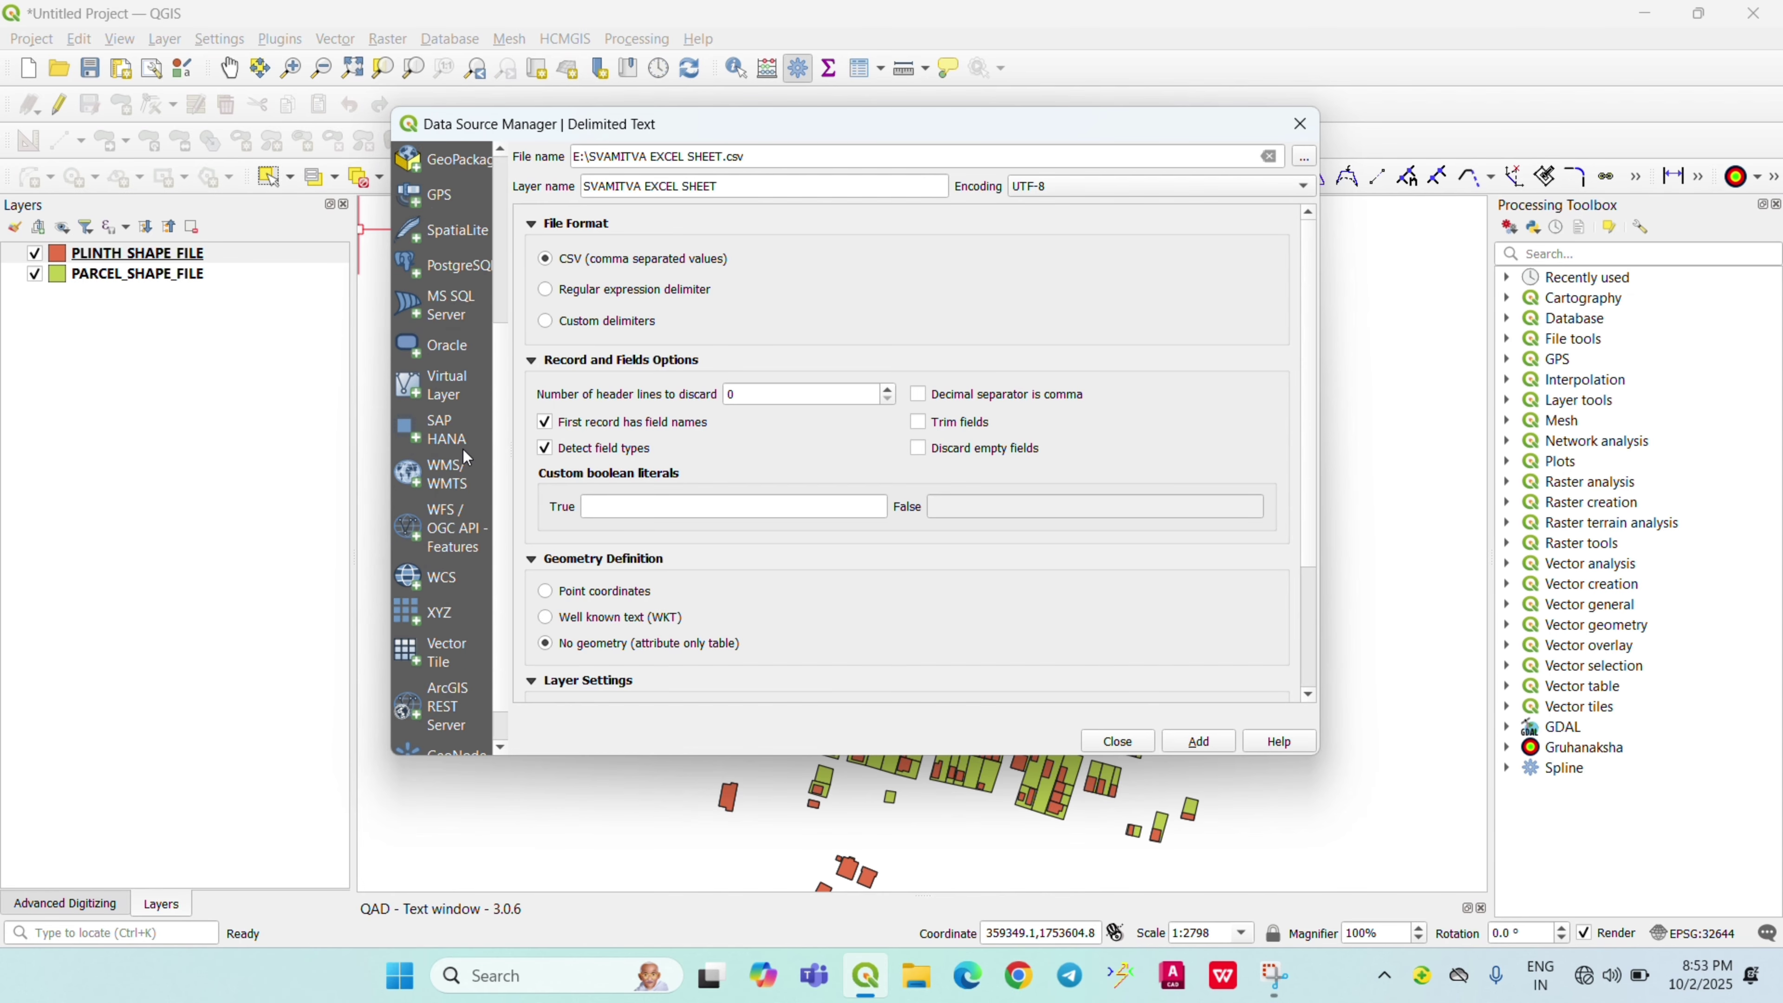
scroll(523, 467, "down", 3)
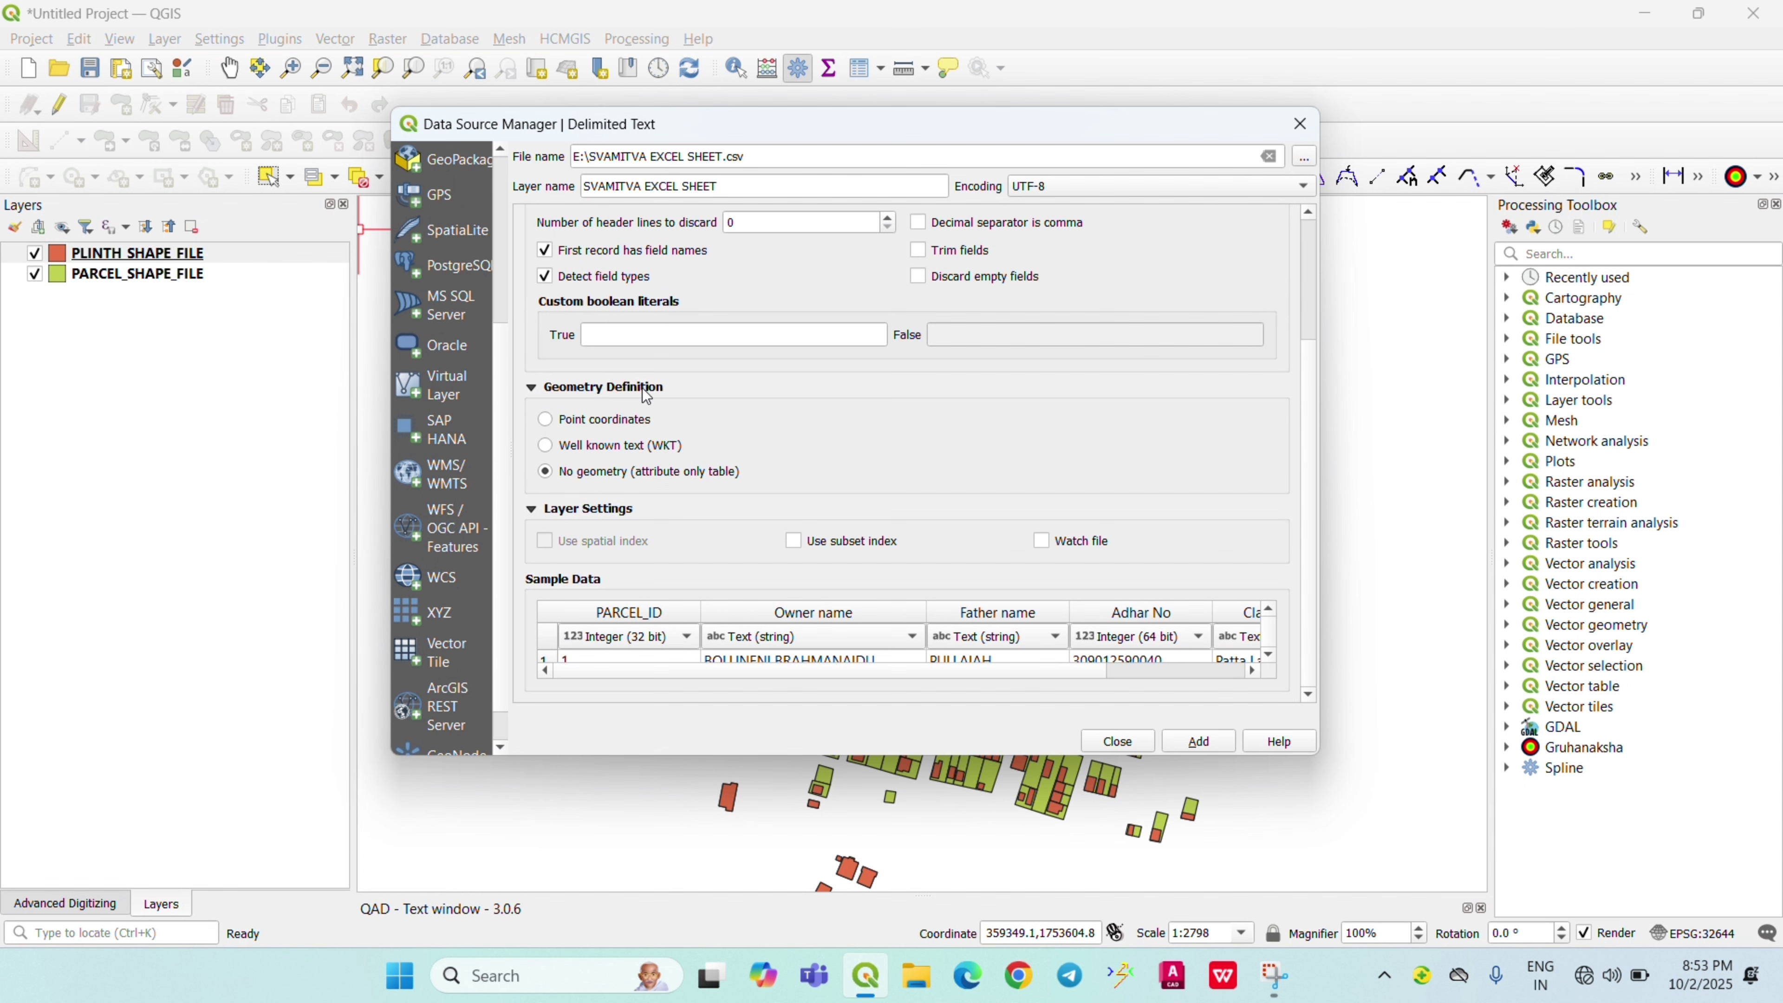
left_click(588, 422)
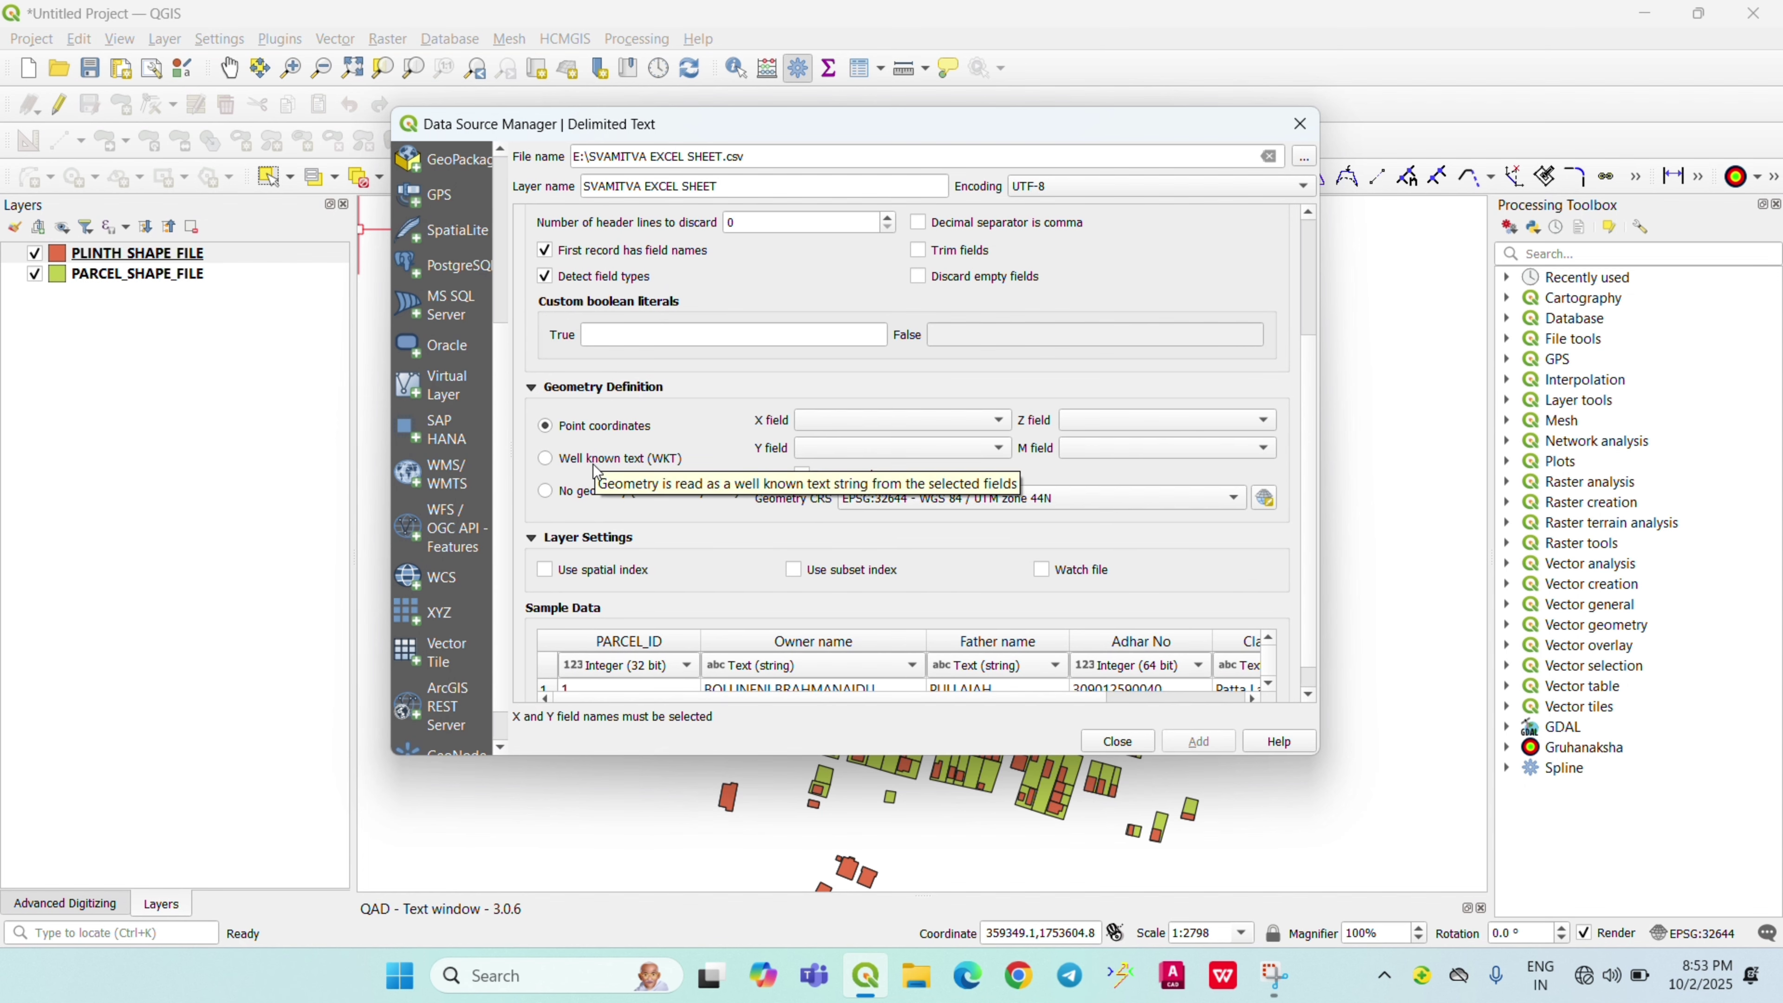
left_click(547, 494)
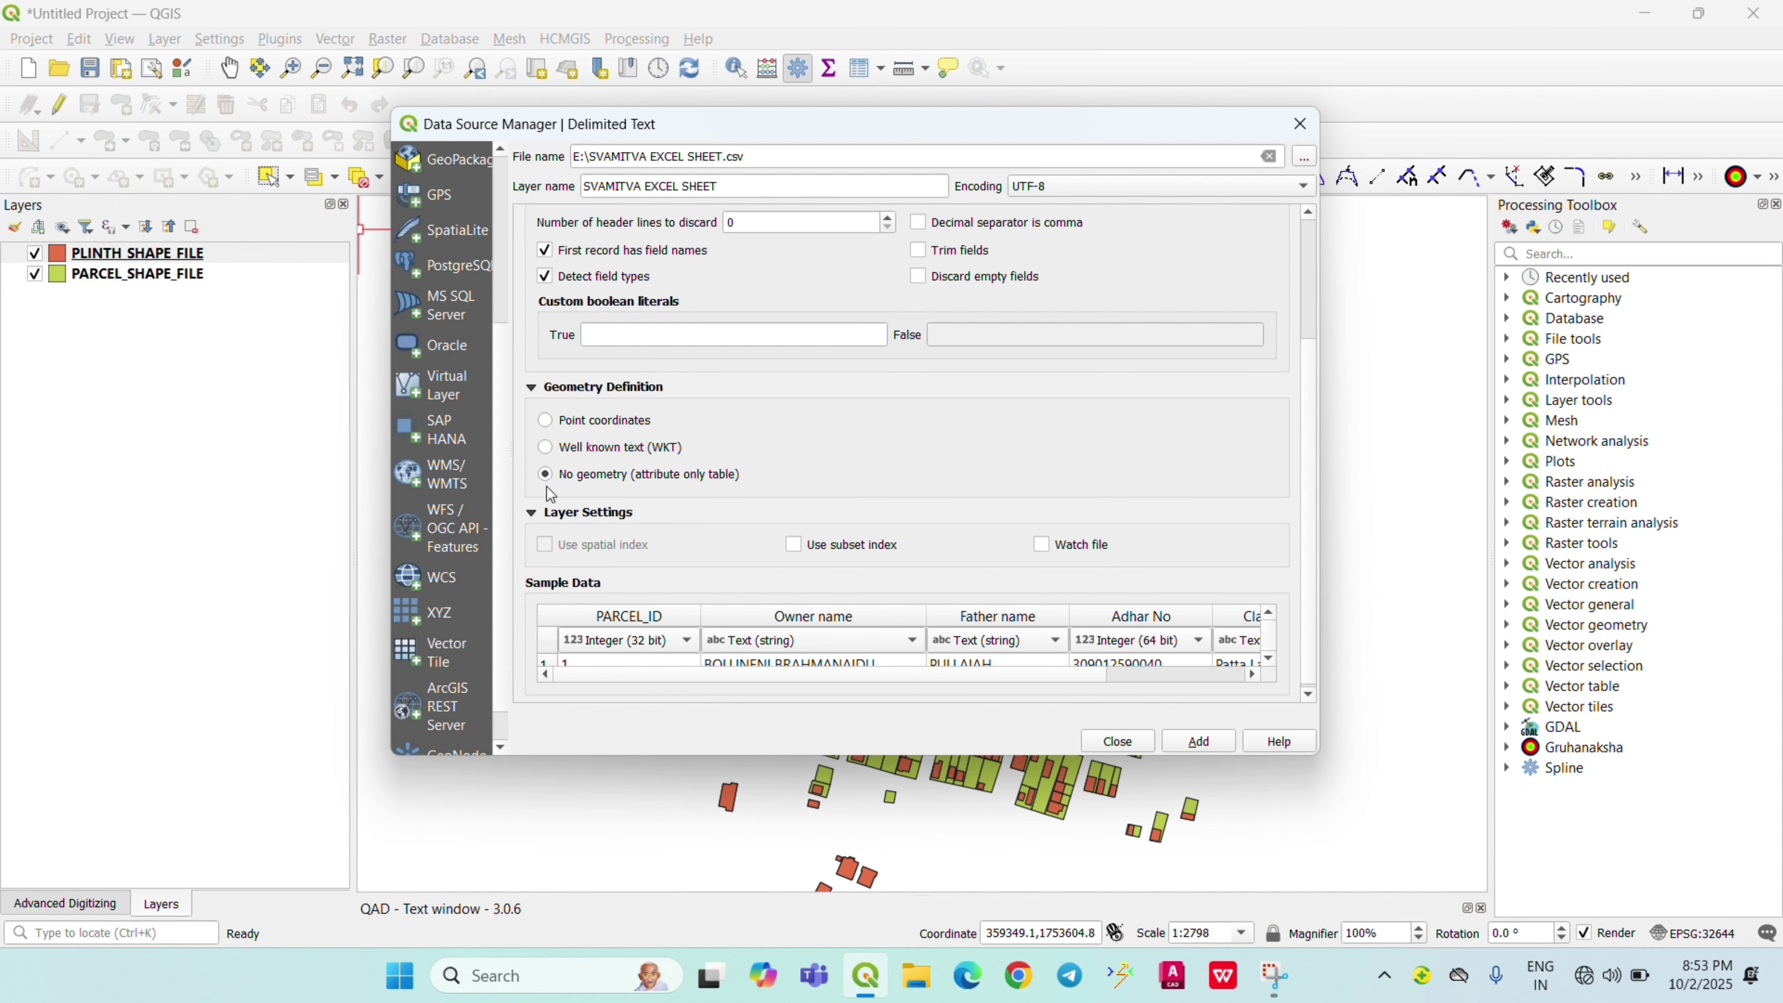
left_click(546, 422)
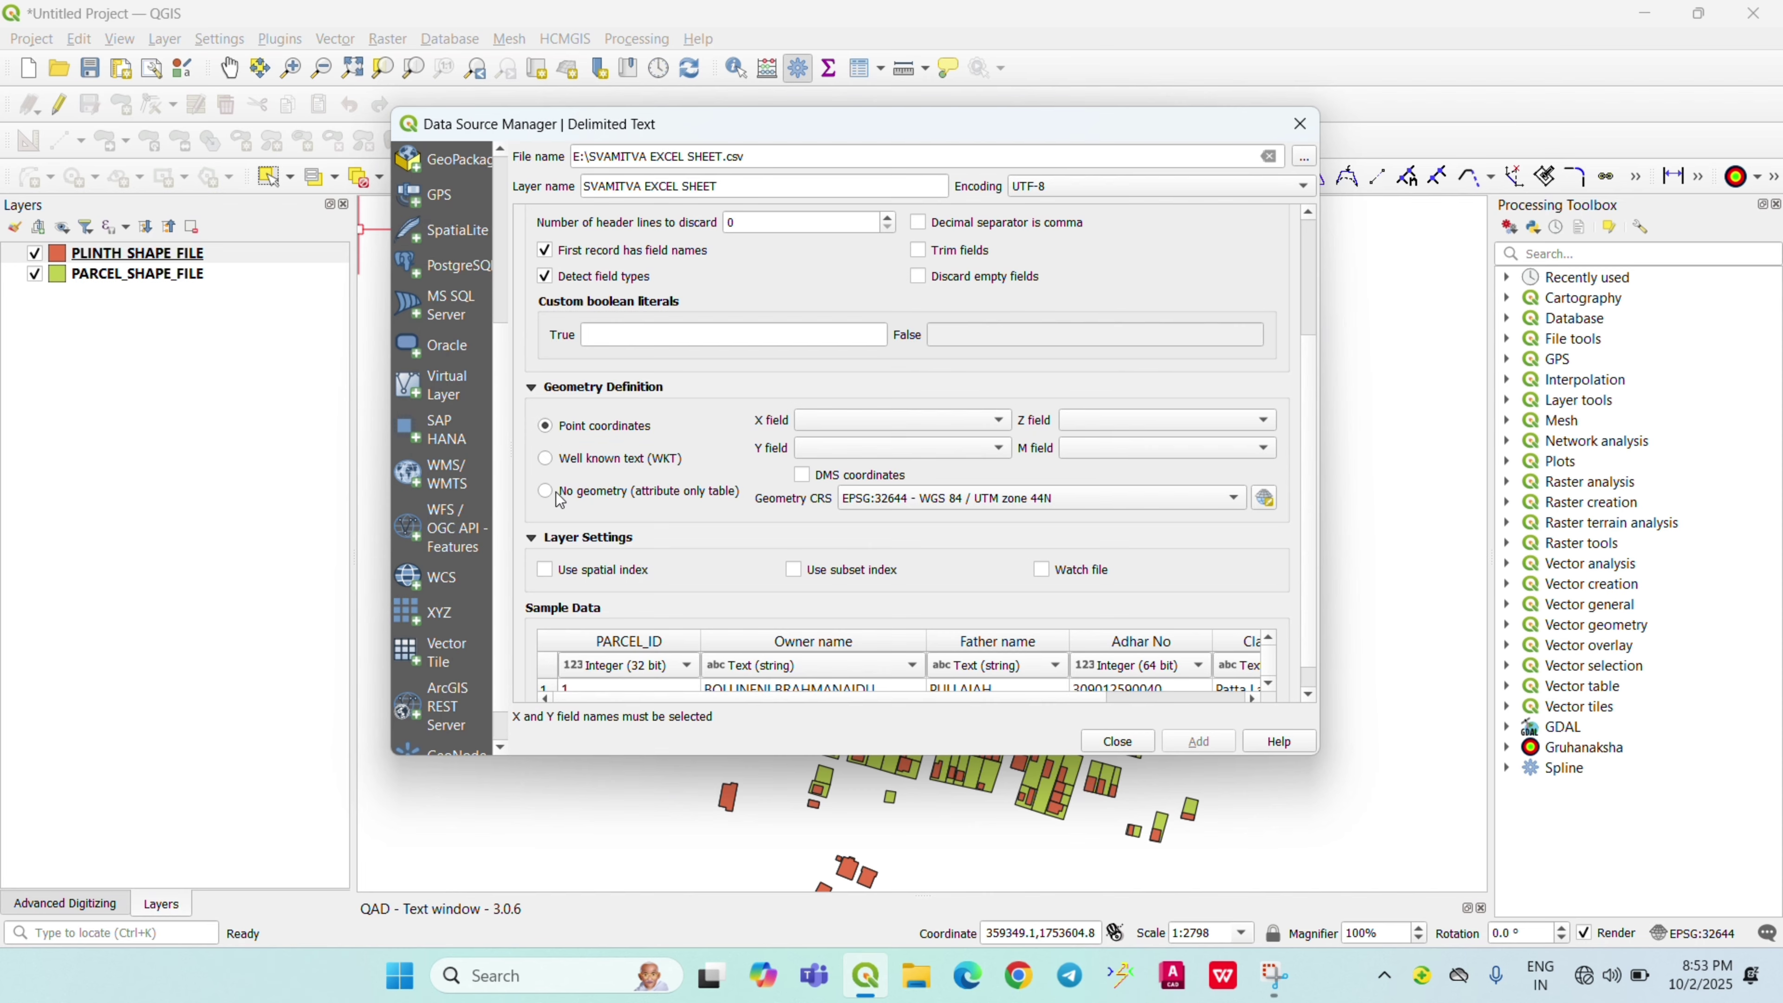
left_click(579, 500)
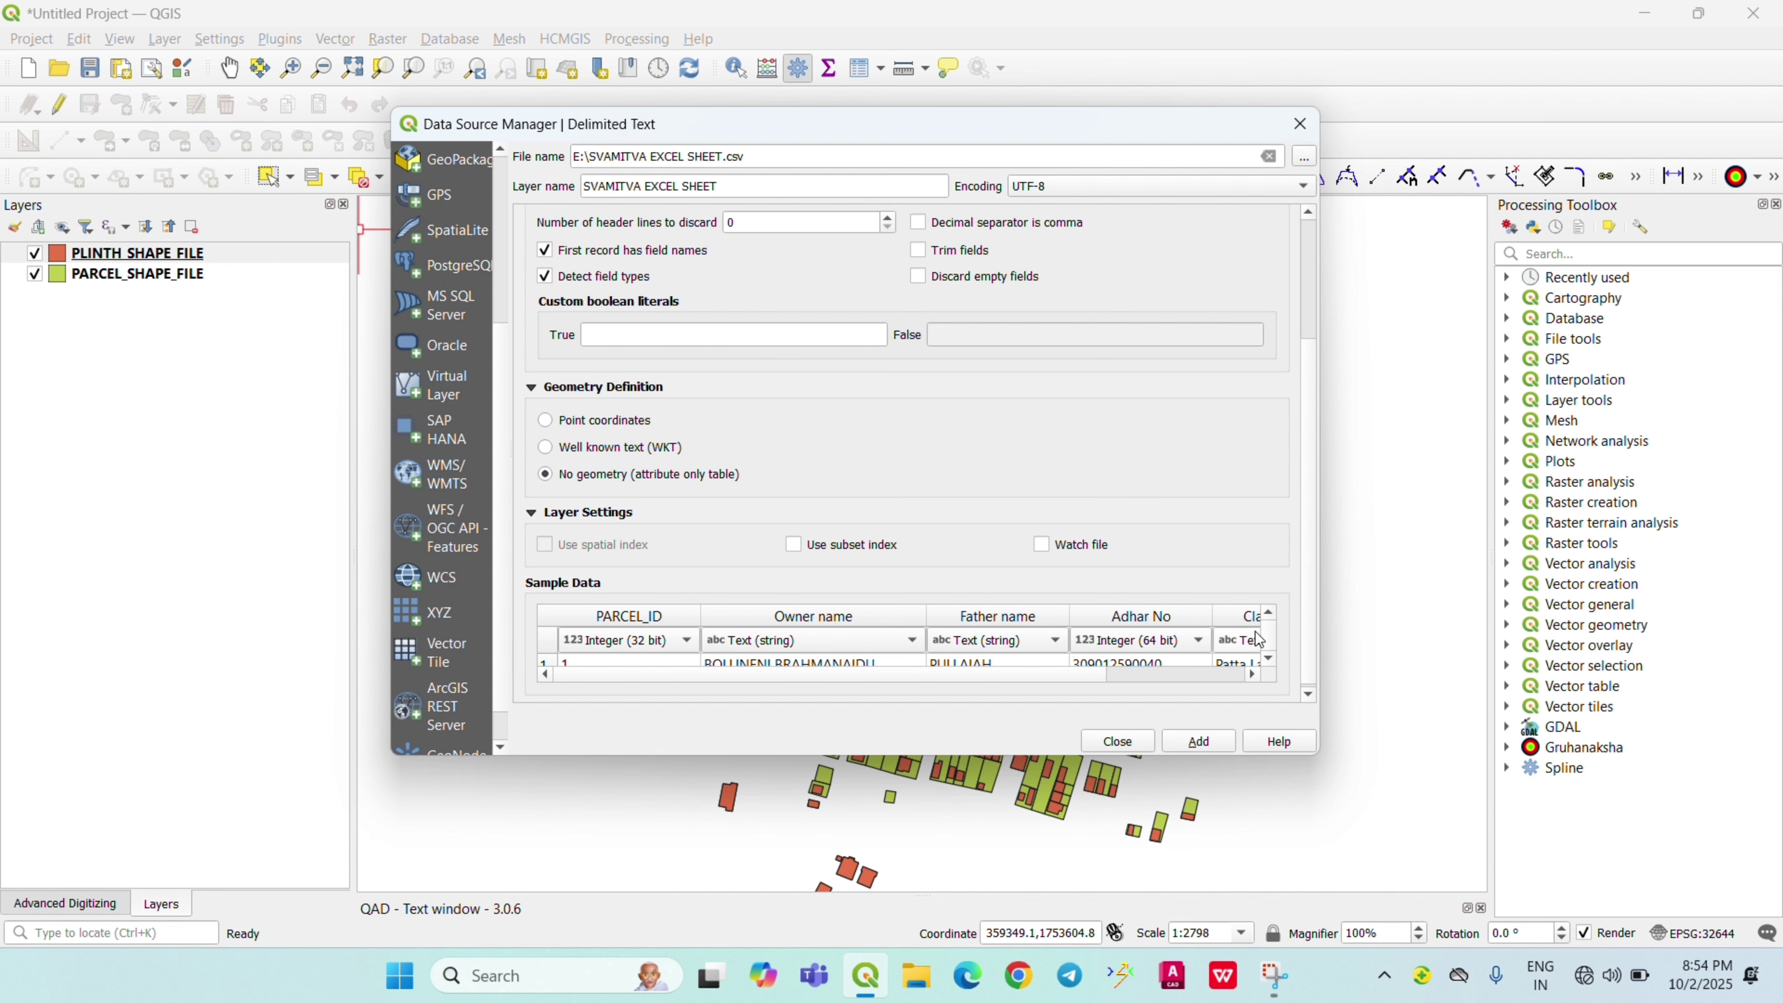
Review the CSV's sample data rows and add it to the project as an attribute-only table
left_click(1270, 659)
left_click(1271, 660)
left_click(1270, 659)
left_click(1270, 659)
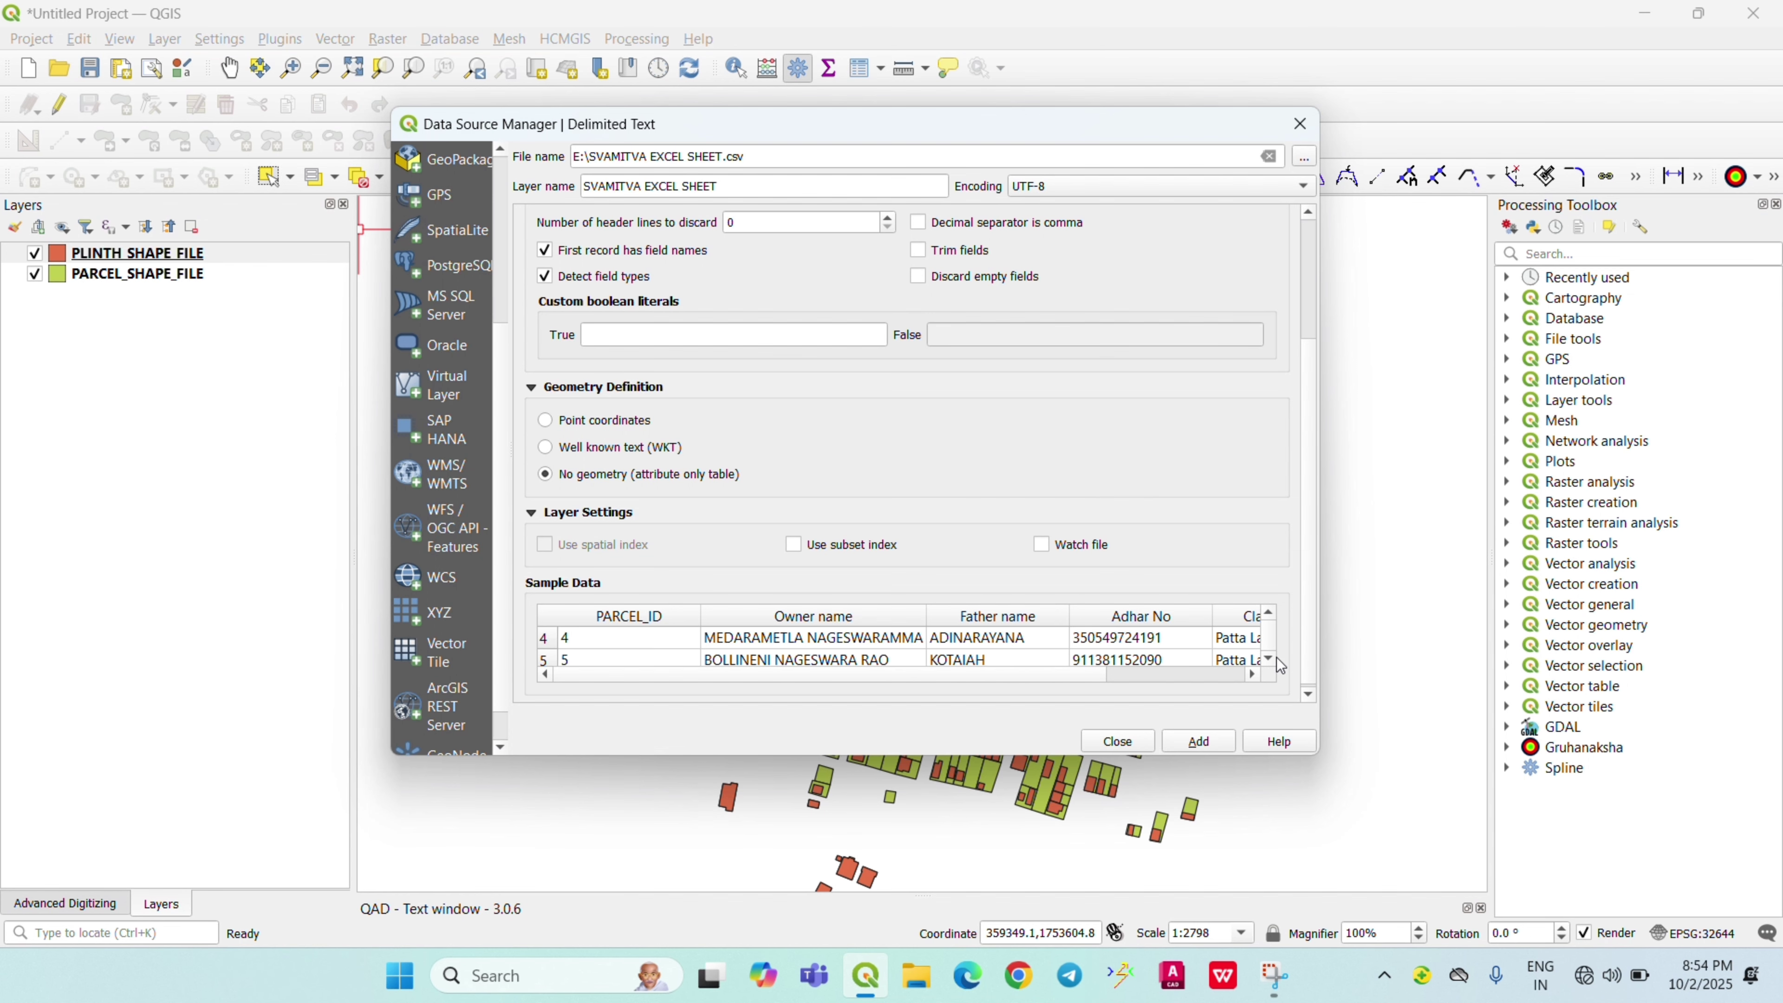
left_click(1268, 612)
left_click(1267, 612)
left_click(1268, 612)
left_click(1267, 612)
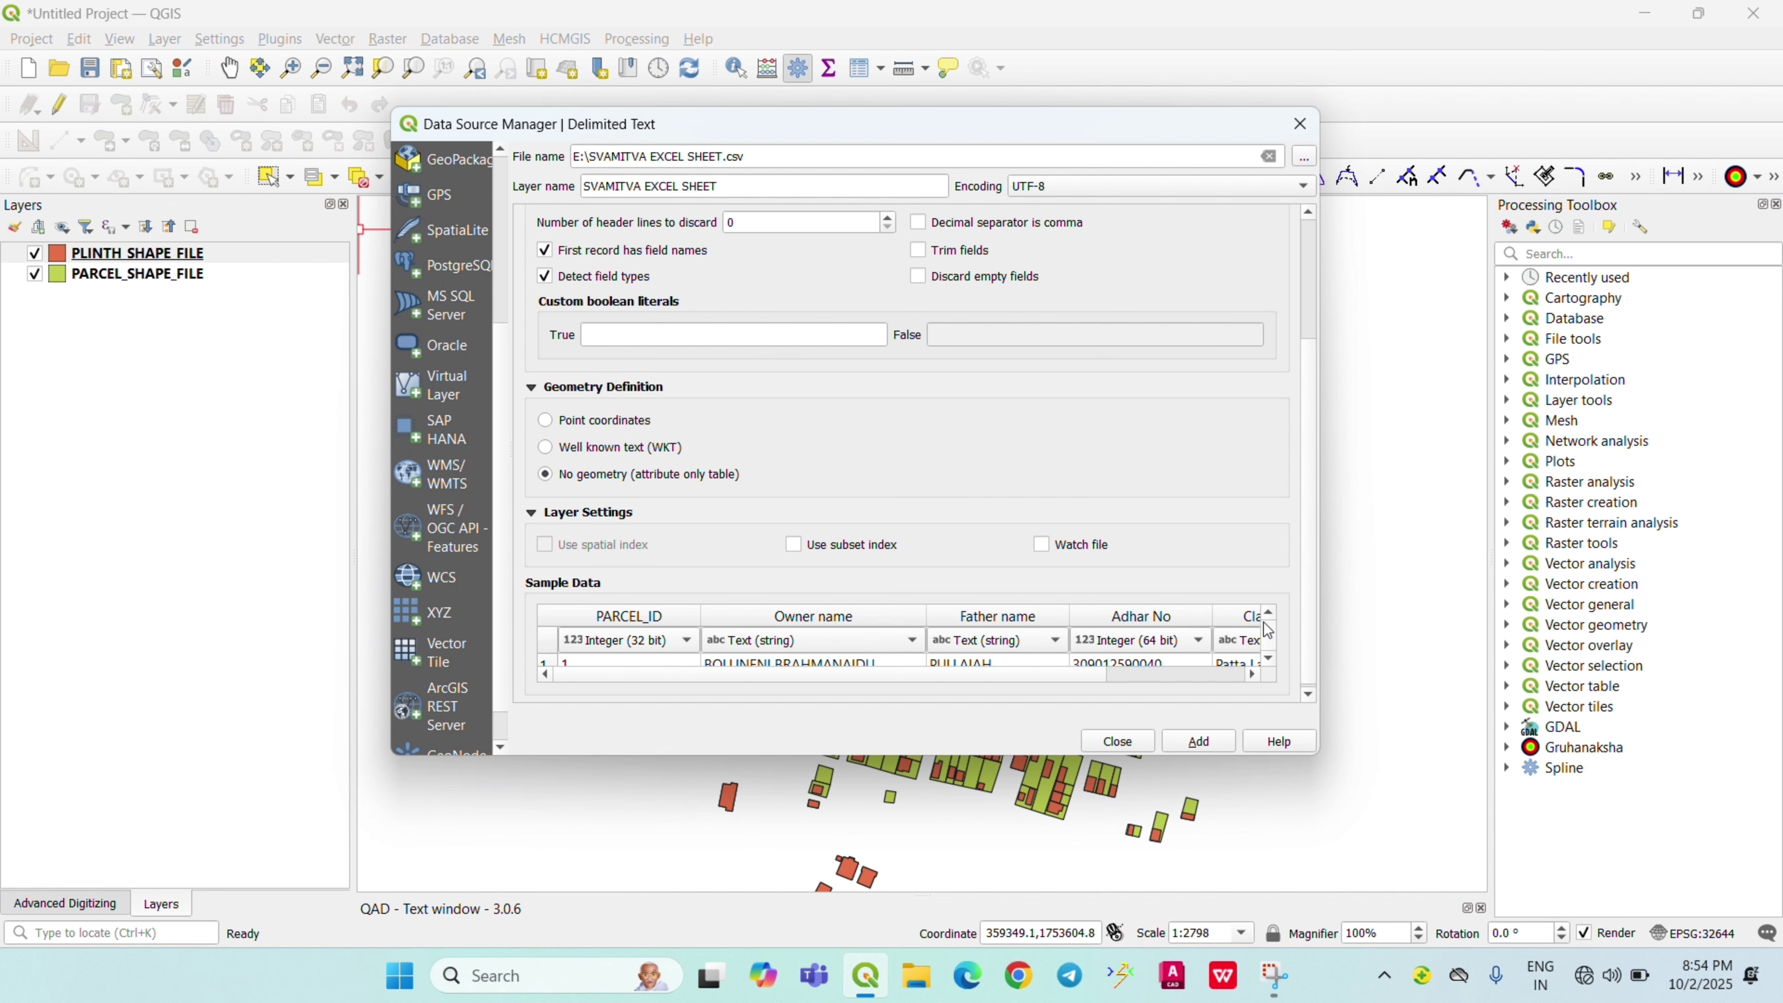
left_click(1184, 743)
left_click(1118, 740)
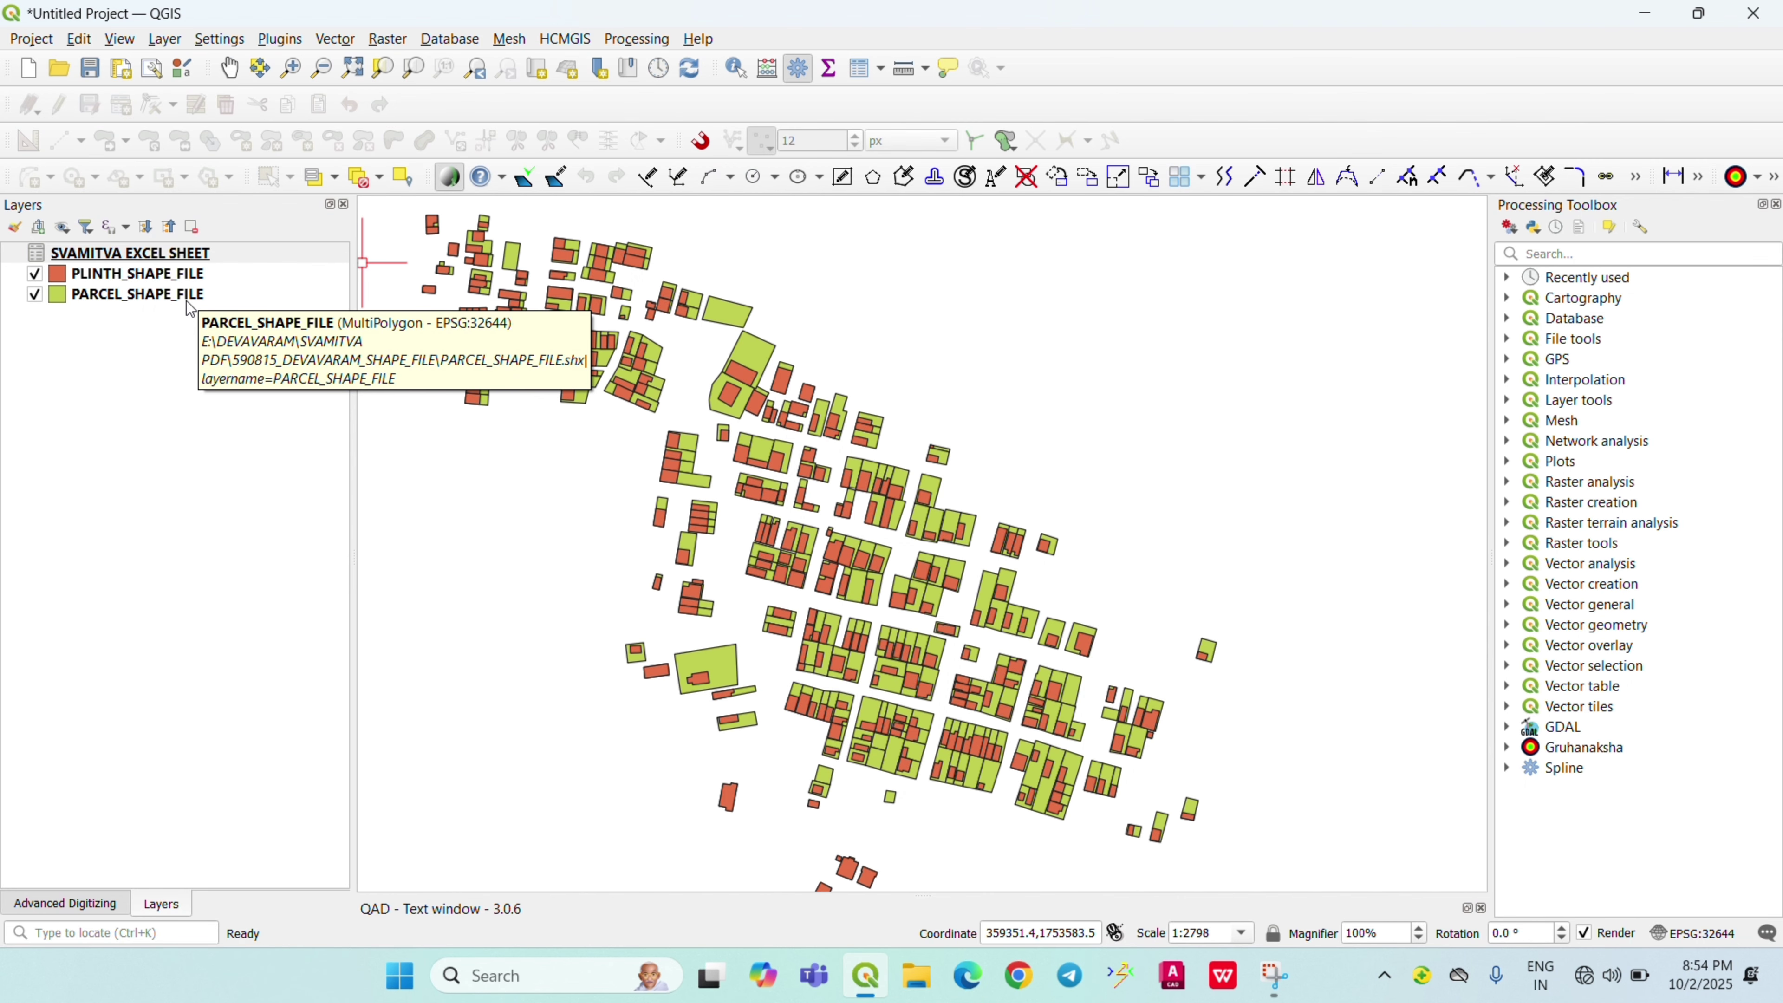
Open the PARCEL_SHAPE_FILE layer's properties and start a new vector join for it
left_click(164, 301)
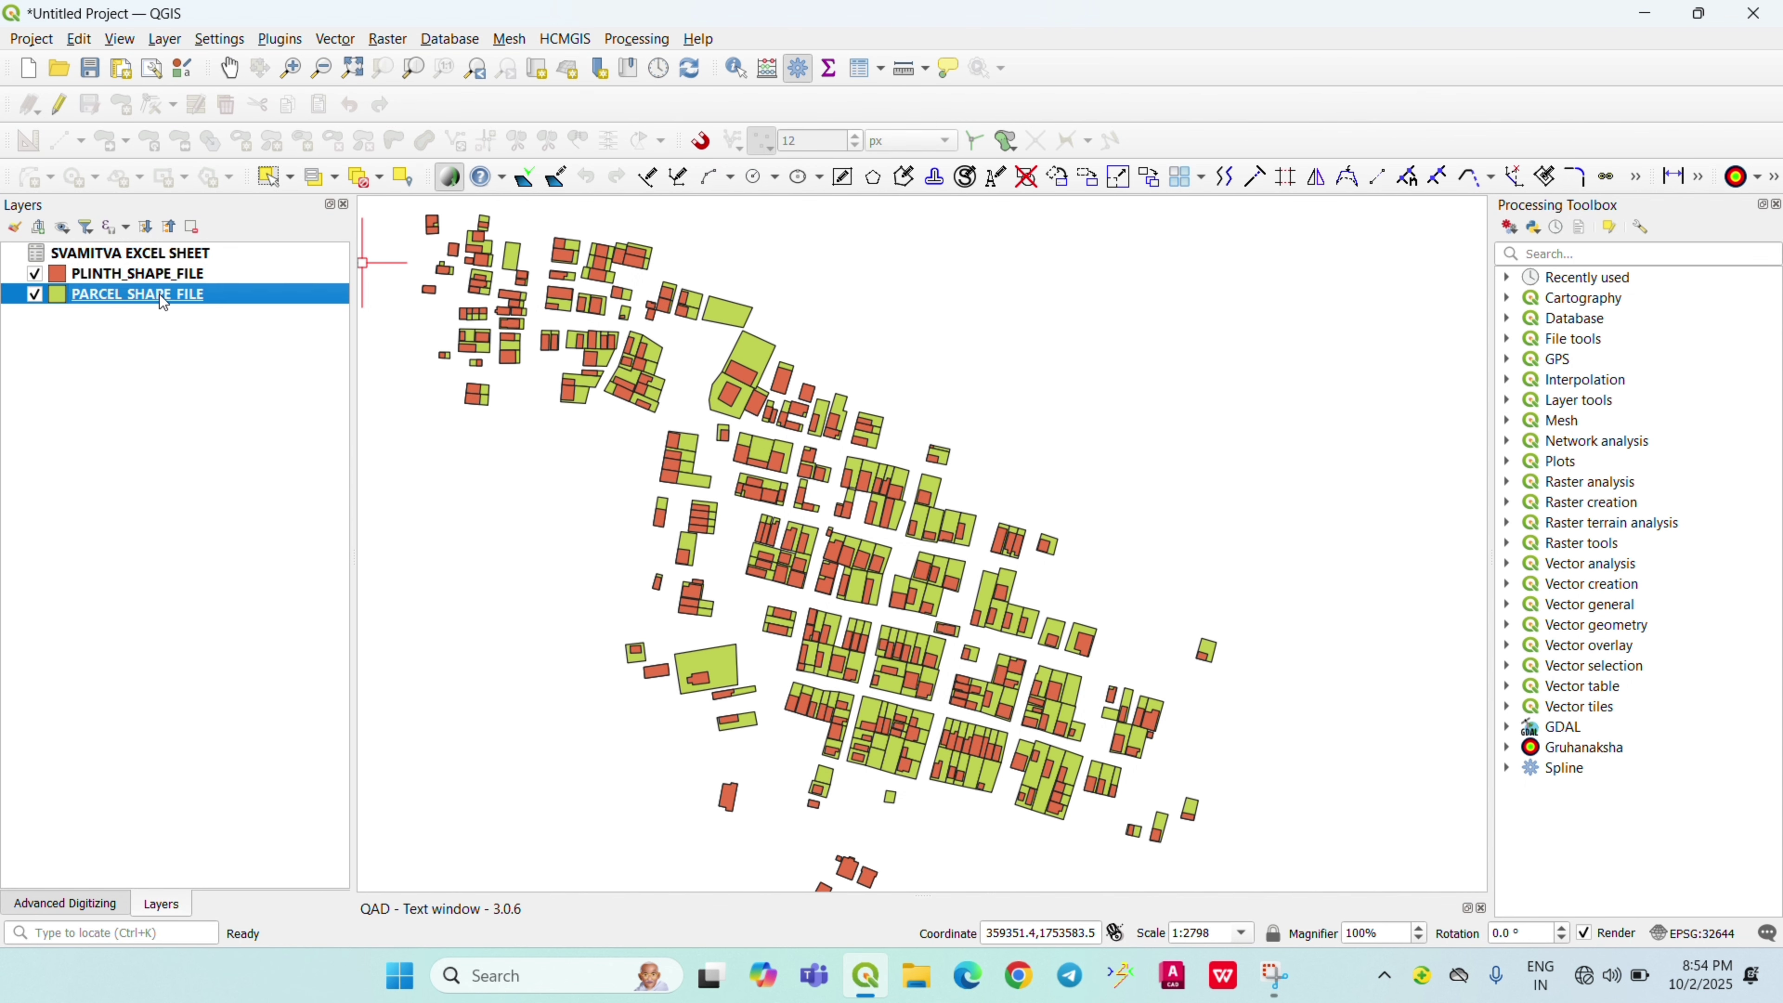
right_click(164, 300)
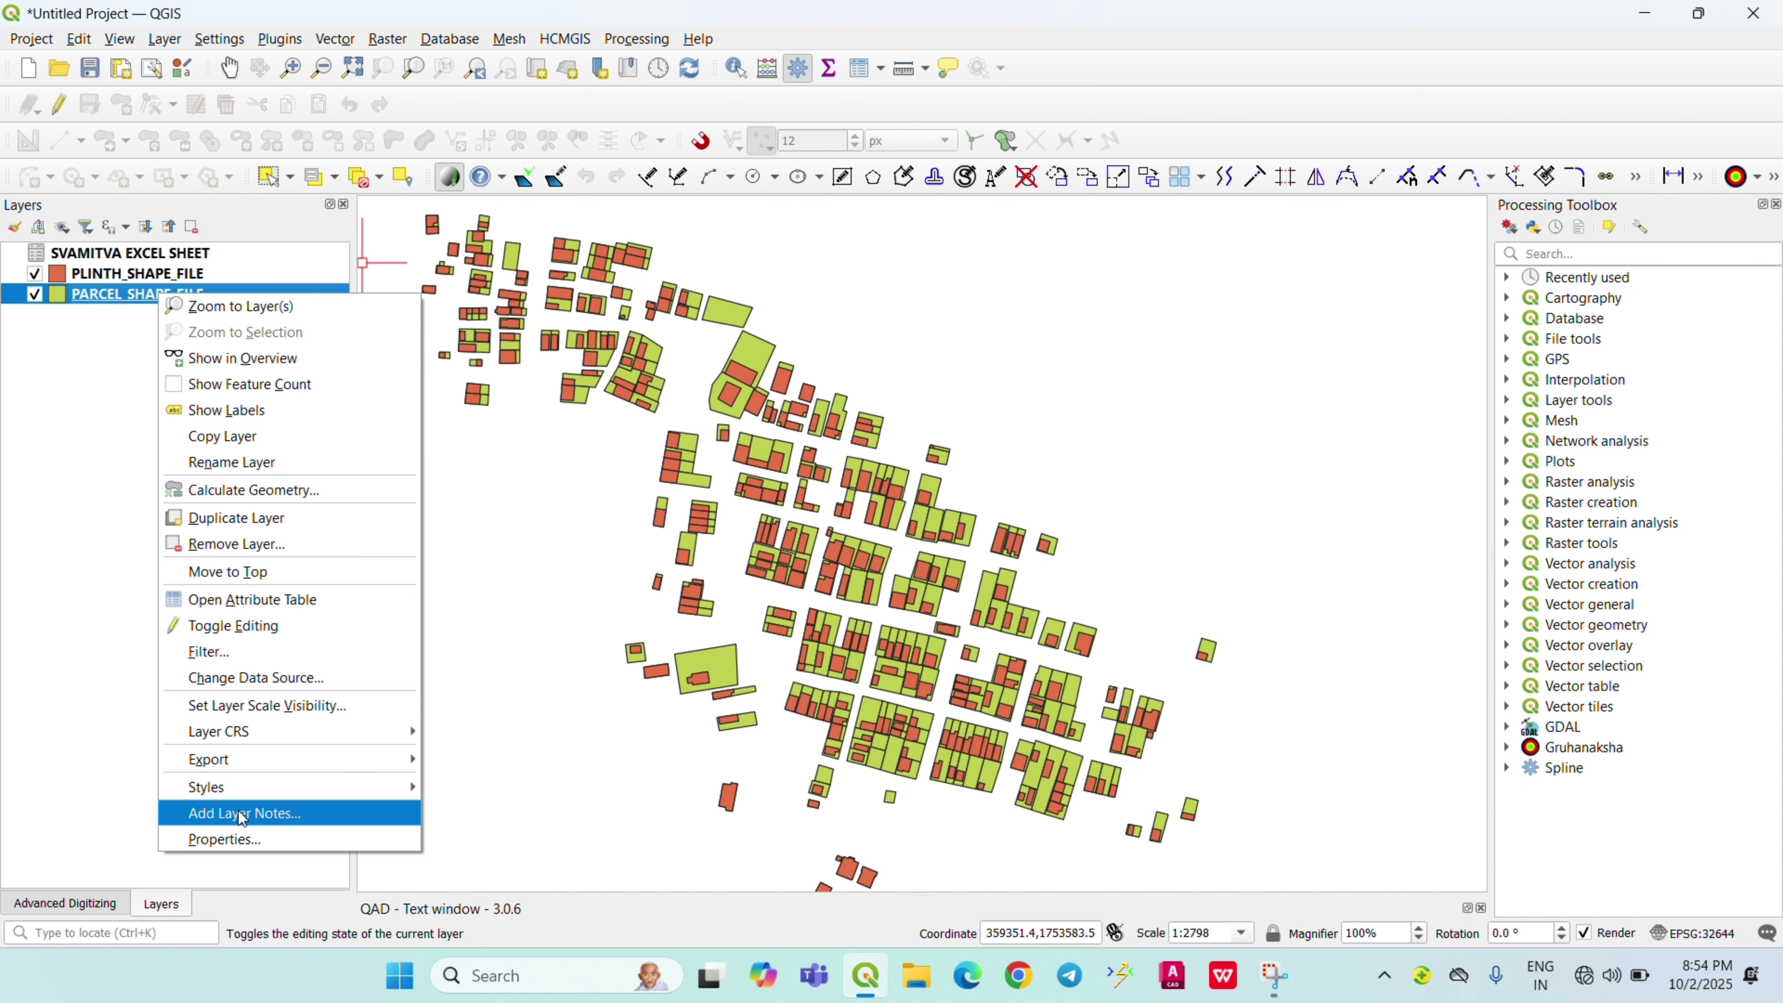
left_click(239, 840)
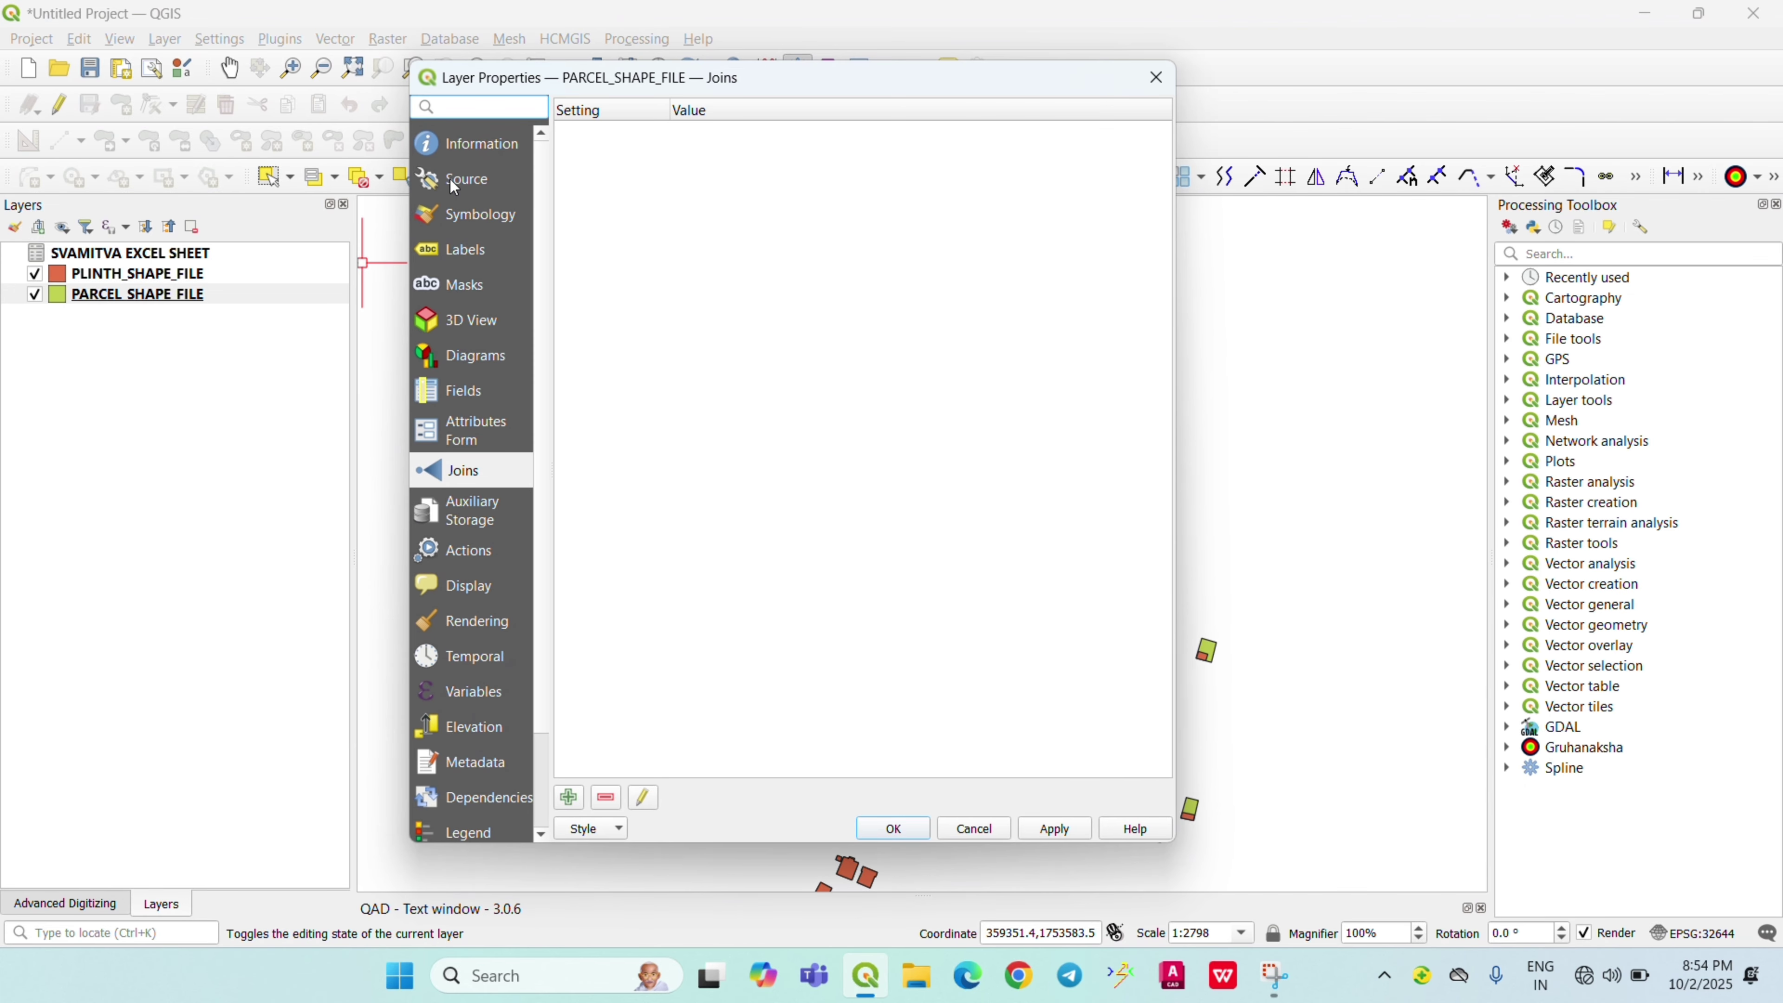
left_click(495, 147)
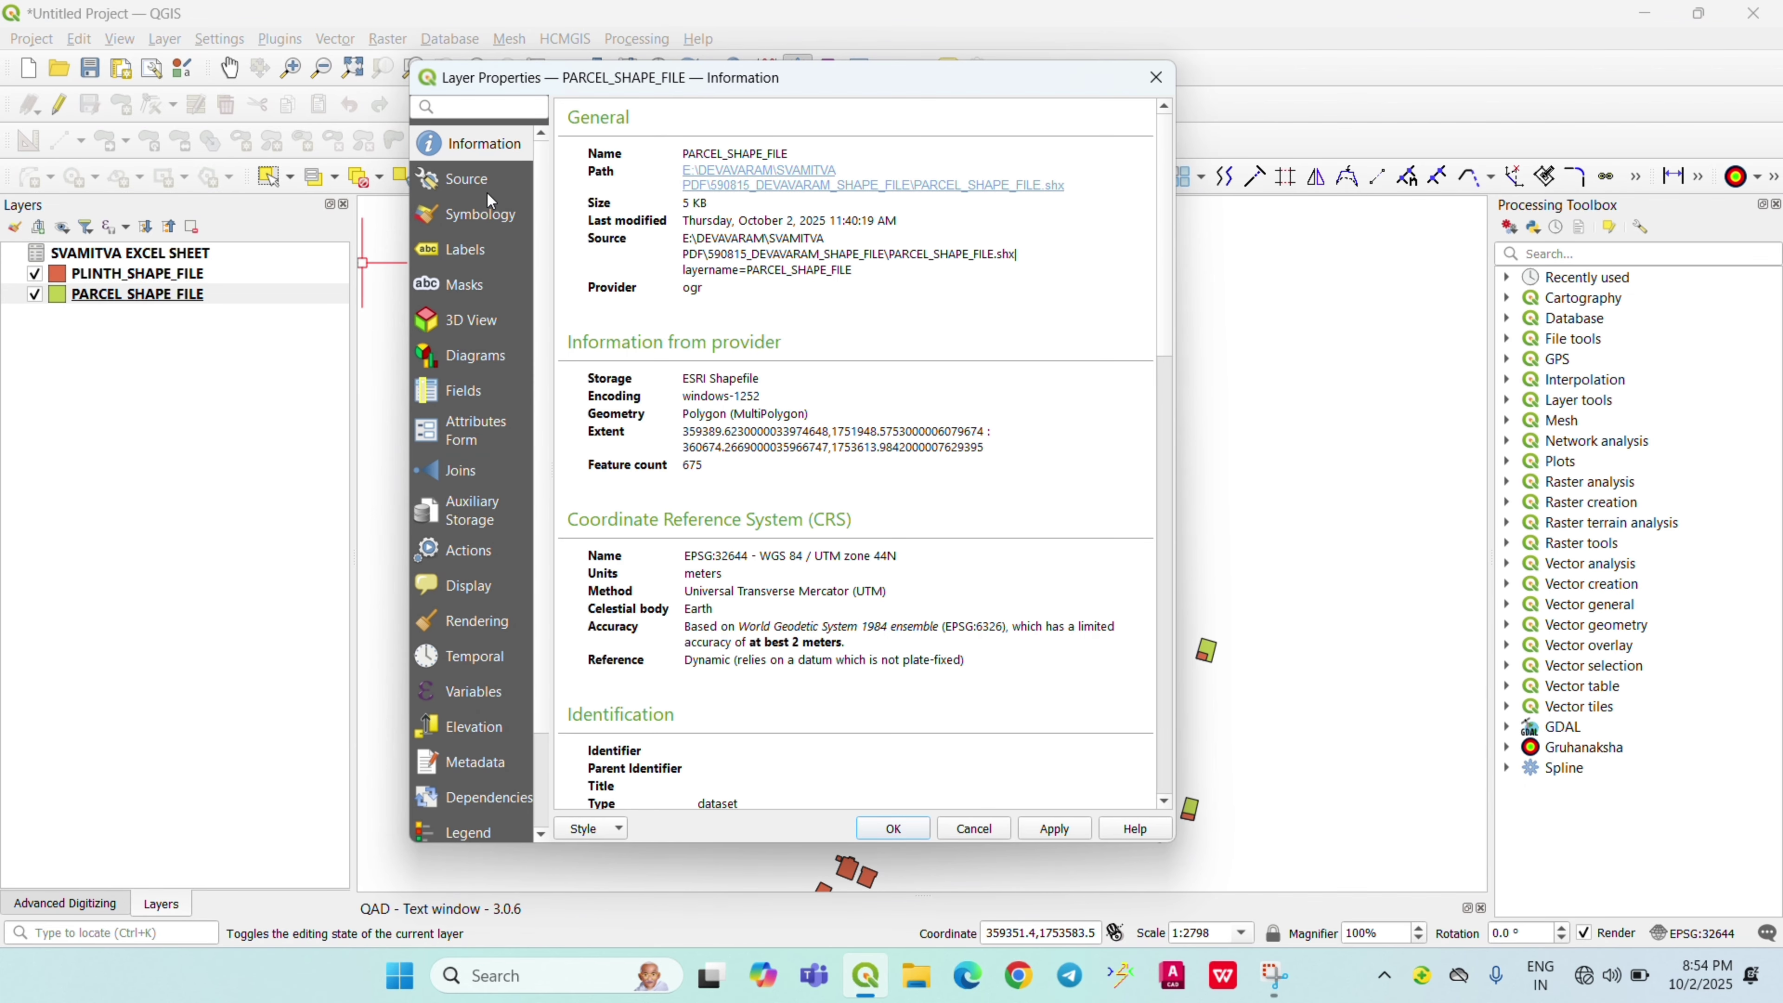
left_click(488, 181)
left_click(497, 217)
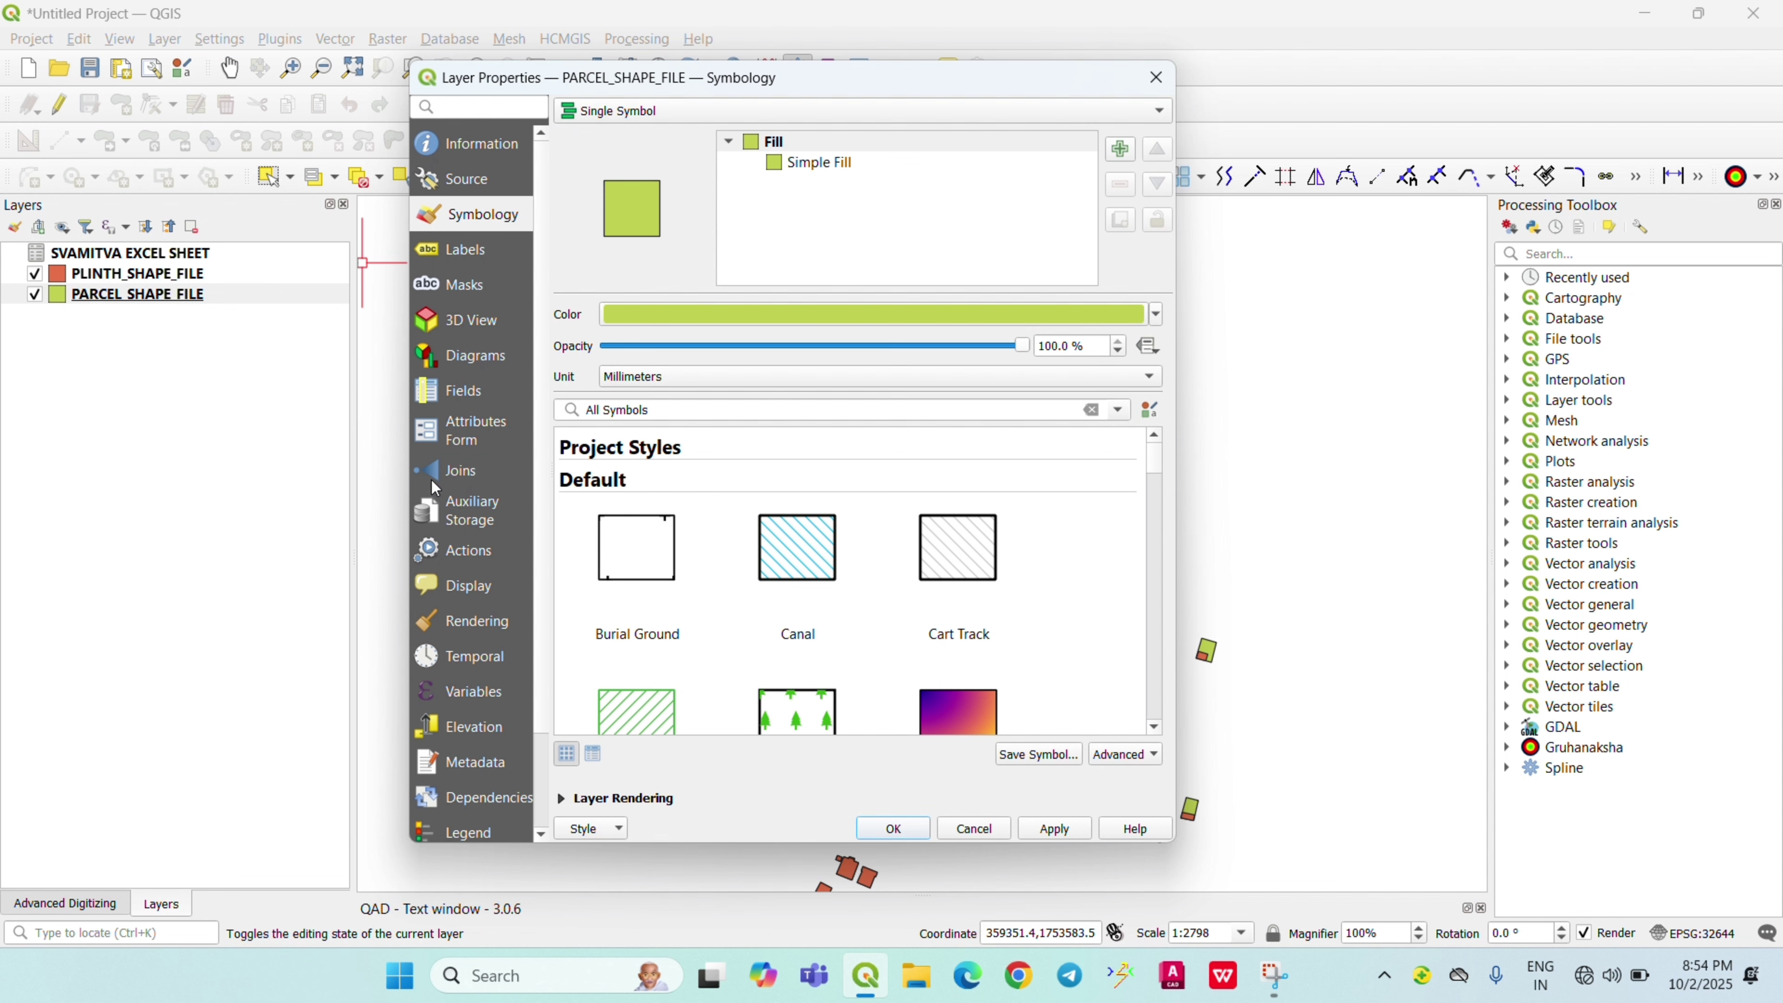
left_click(479, 477)
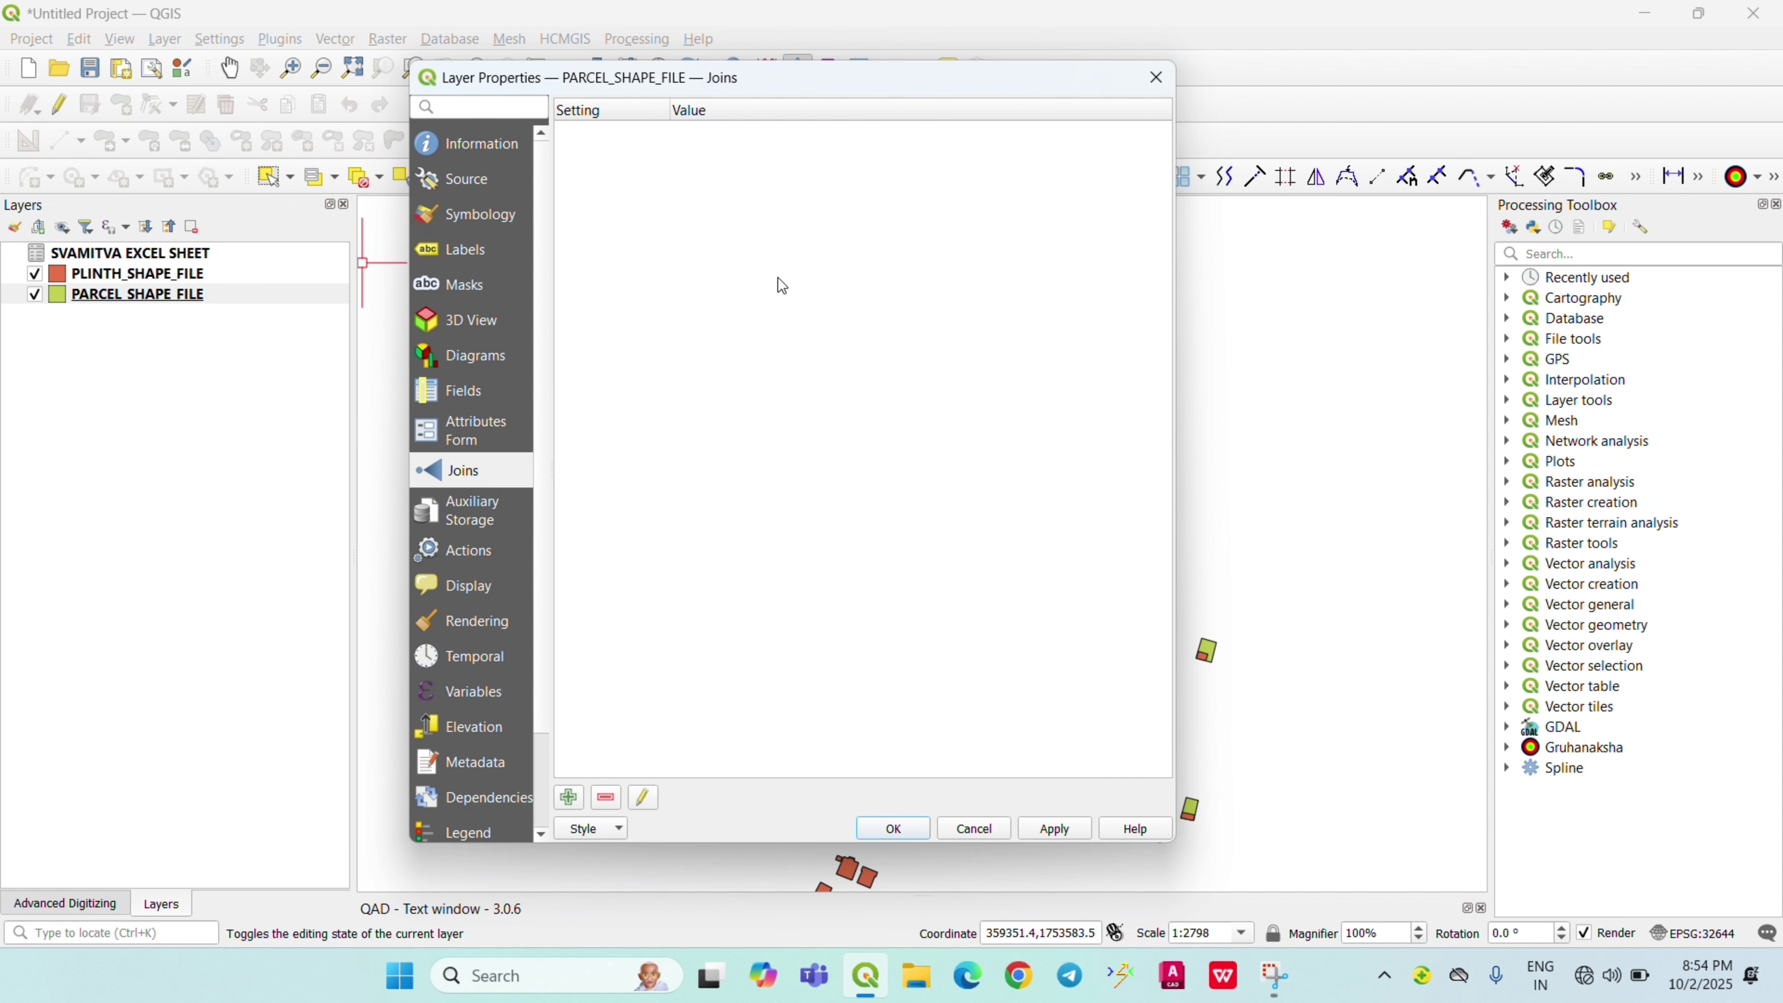
left_click(570, 799)
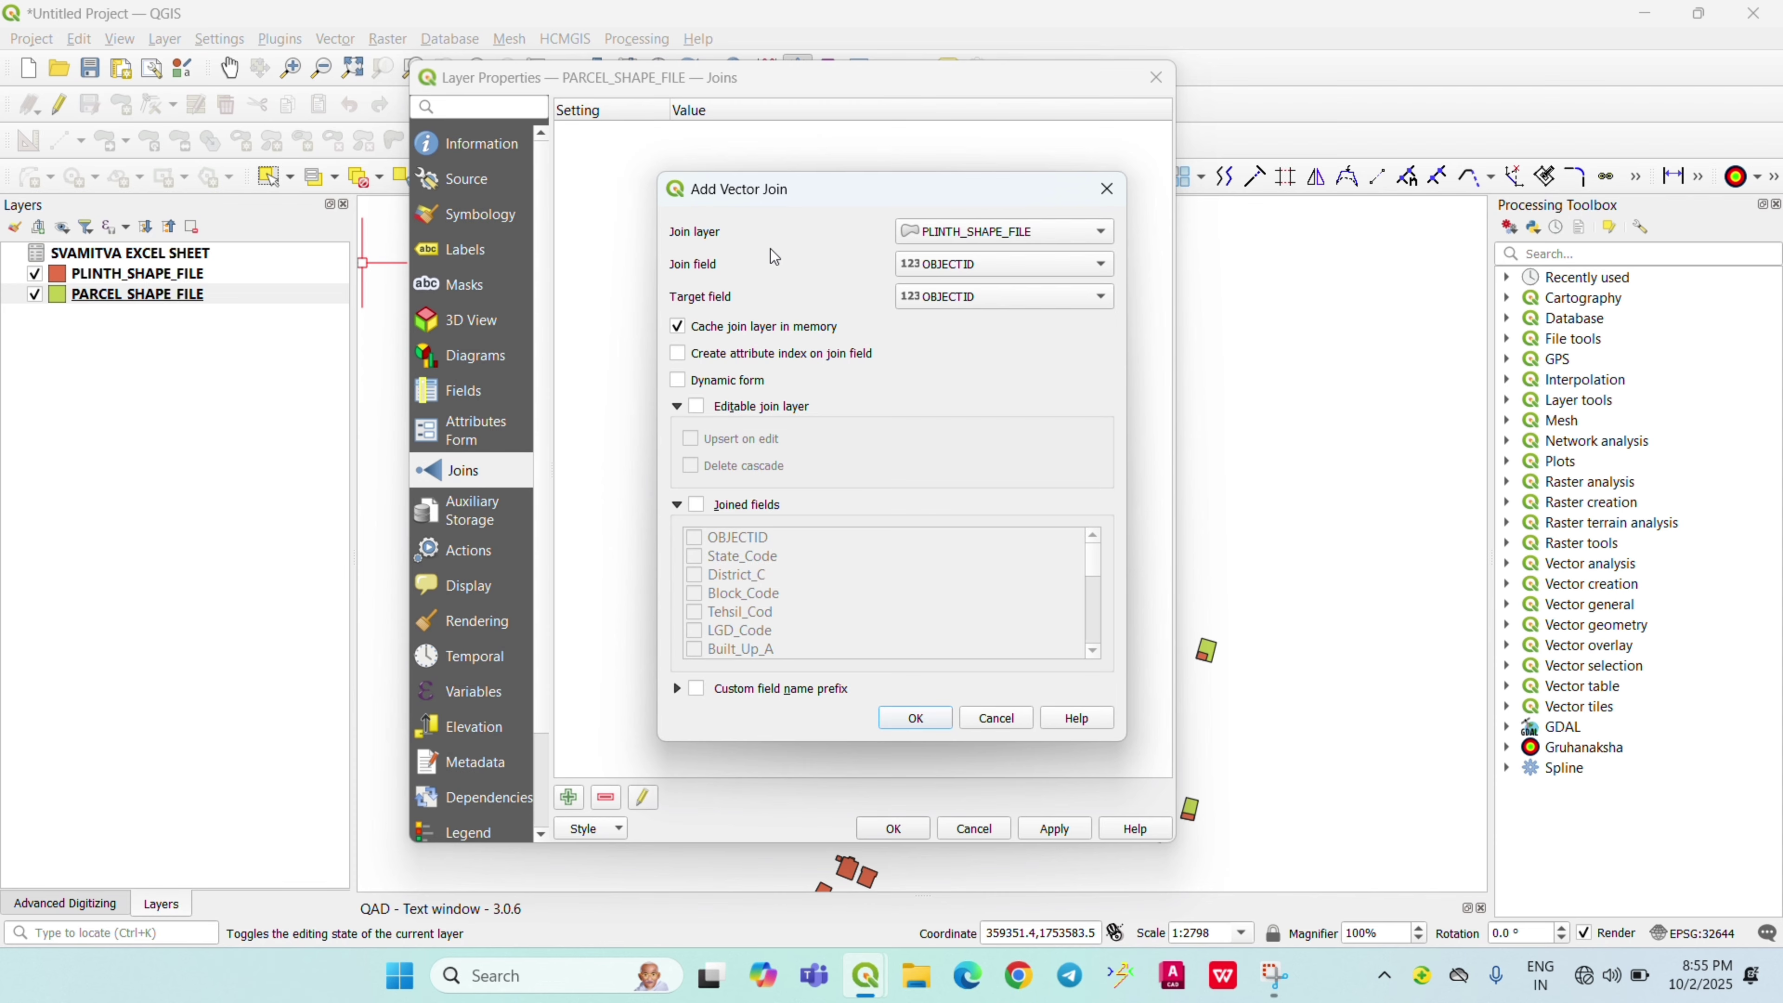
Set the join layer to SVAMITVA EXCEL SHEET, with PARCEL_ID as both the join field and the target field
left_click(969, 230)
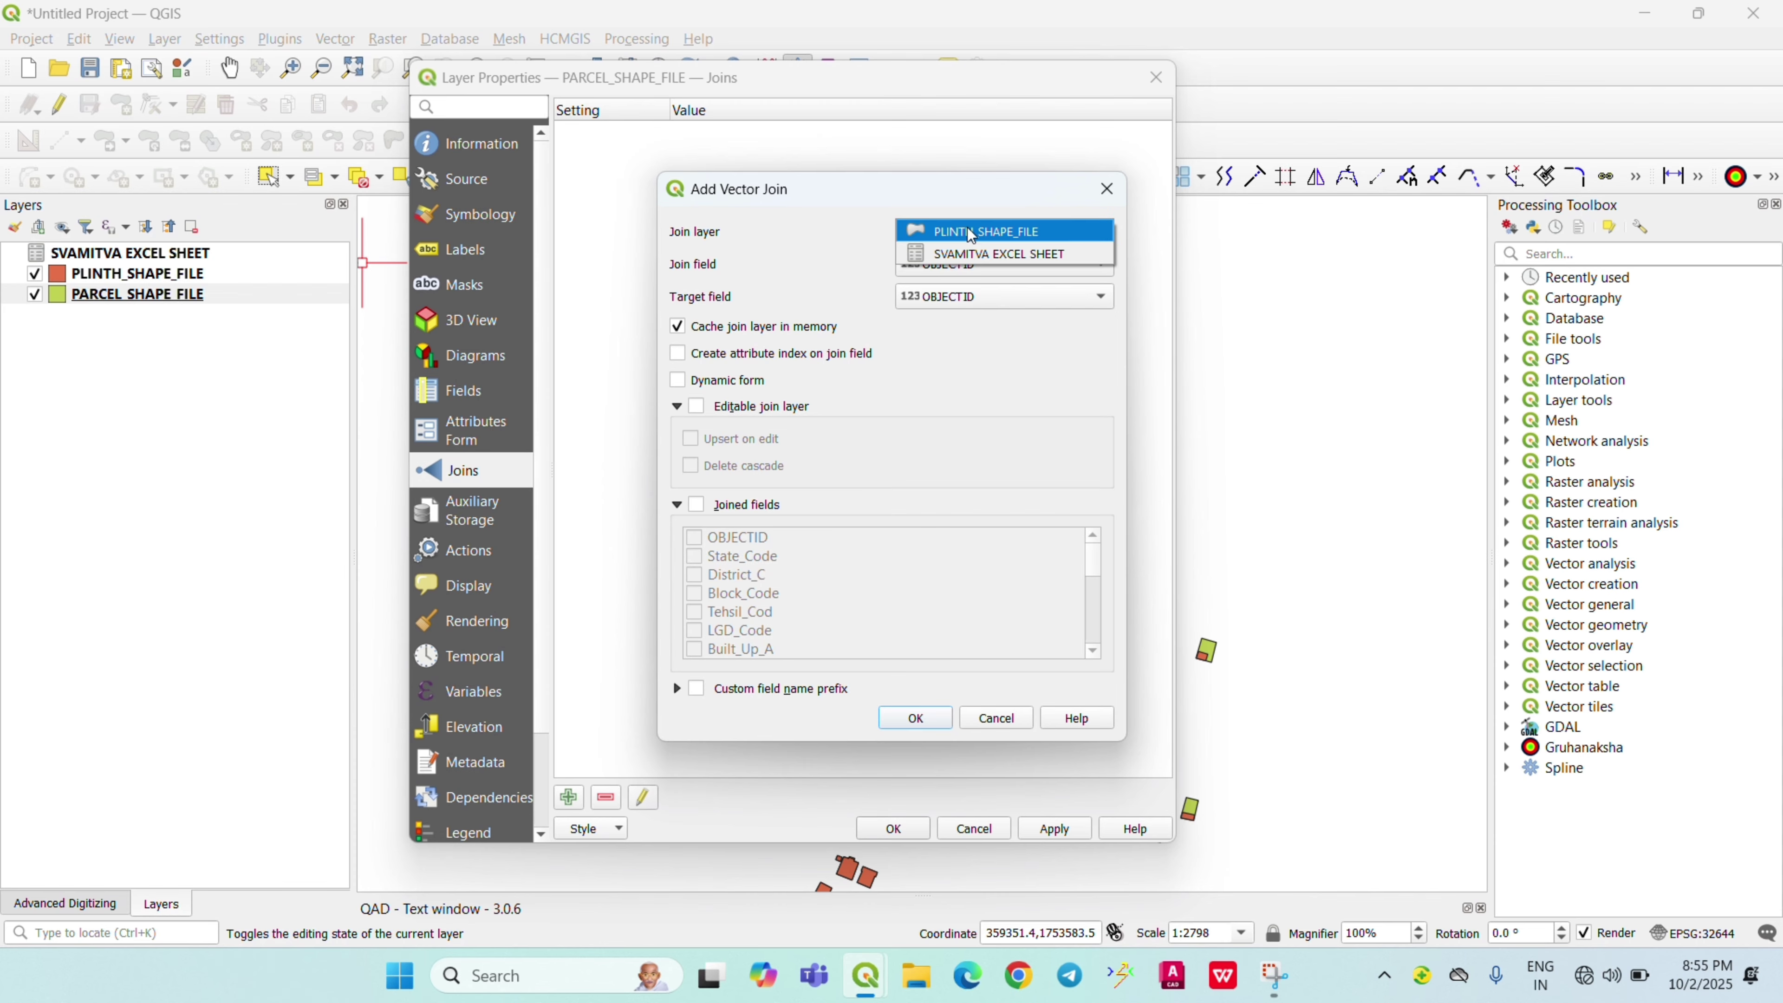
left_click(1012, 254)
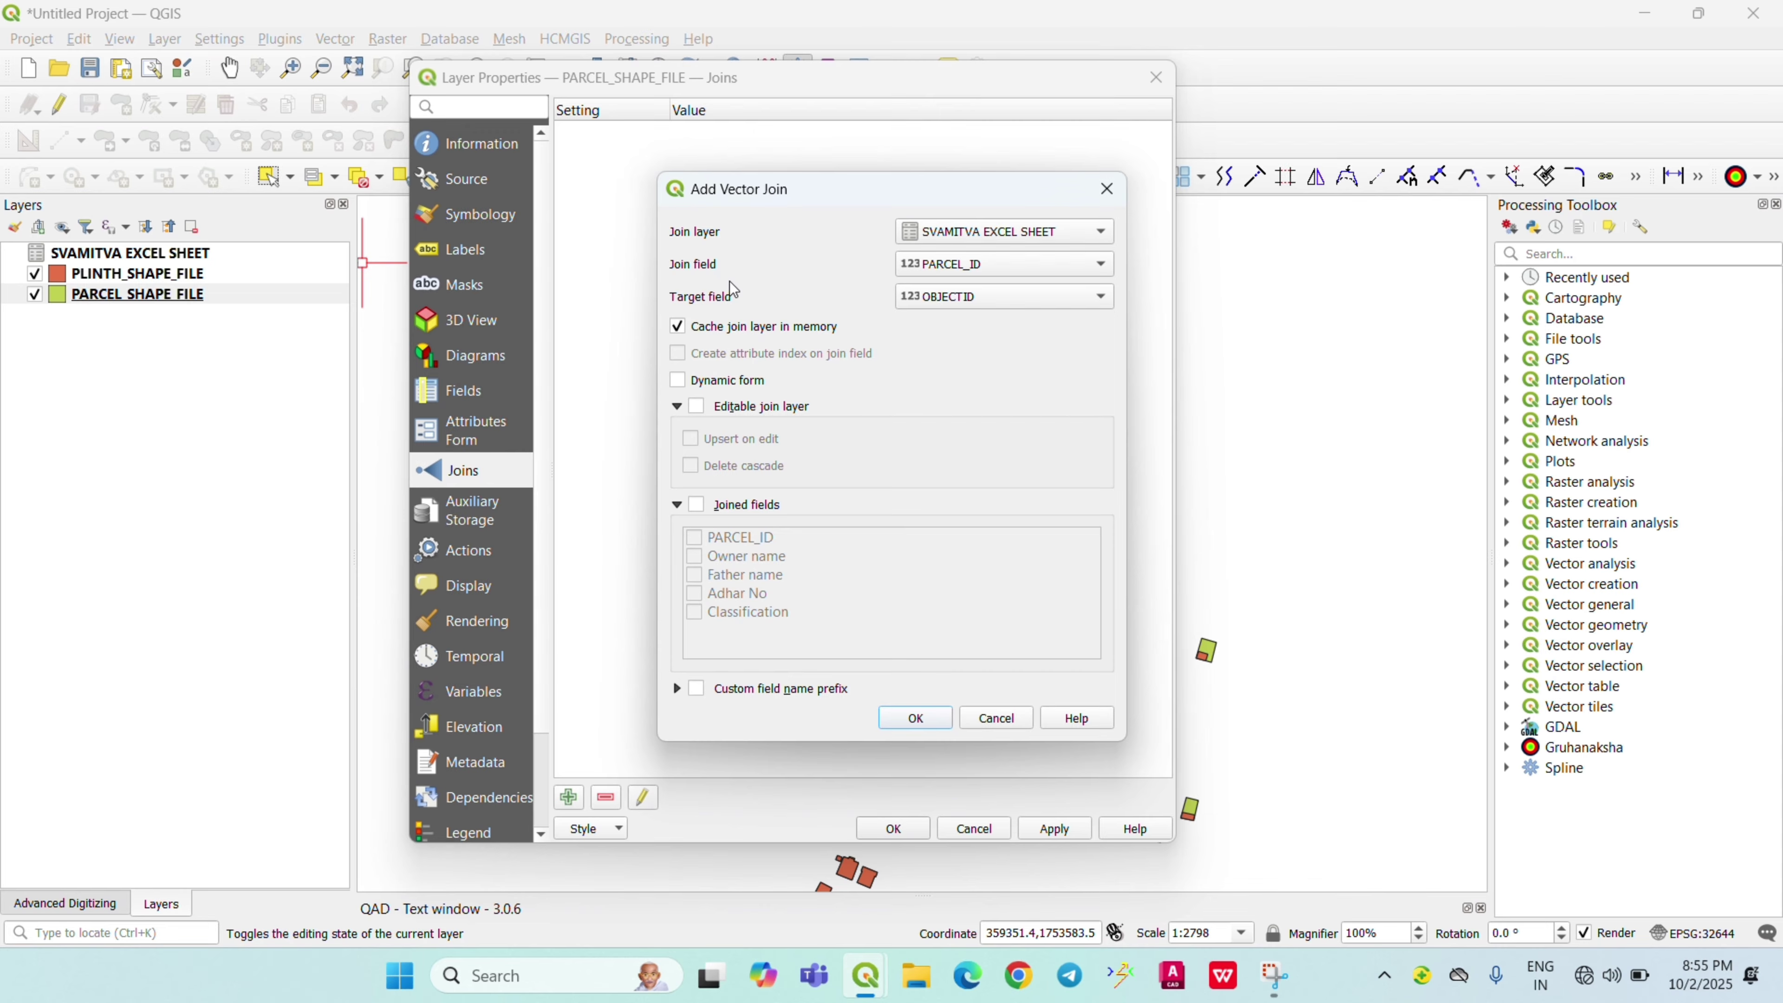
left_click(950, 270)
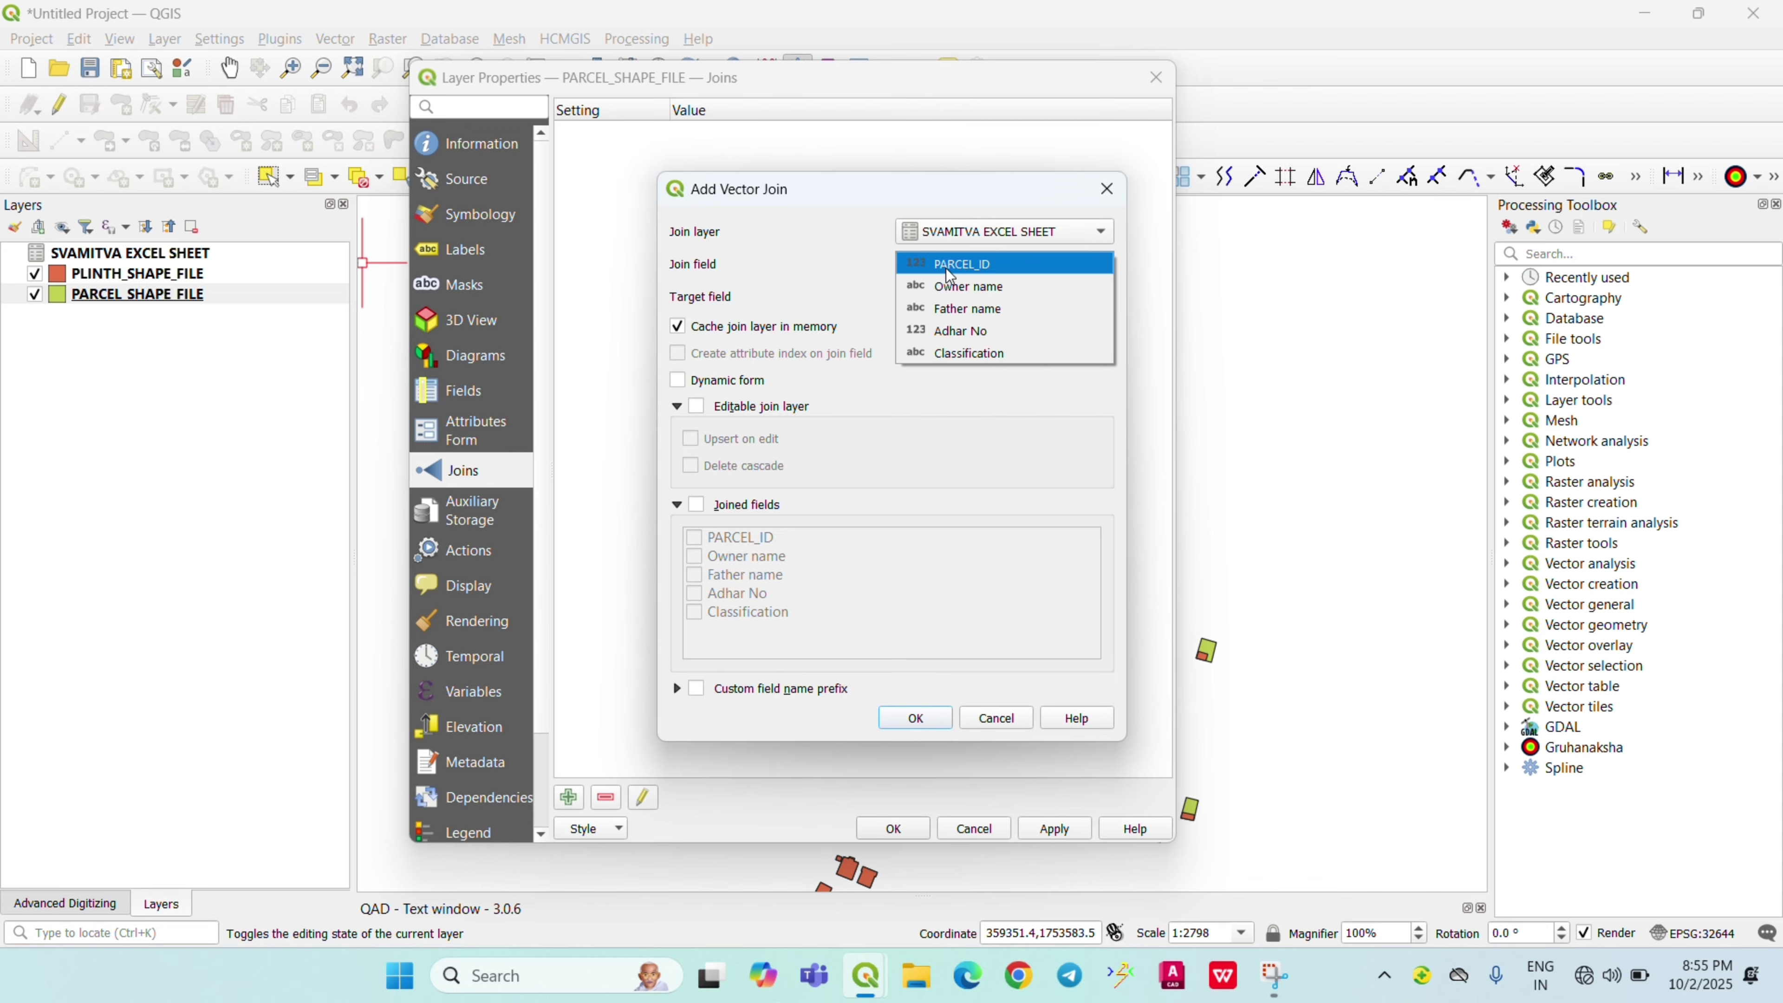
left_click(971, 270)
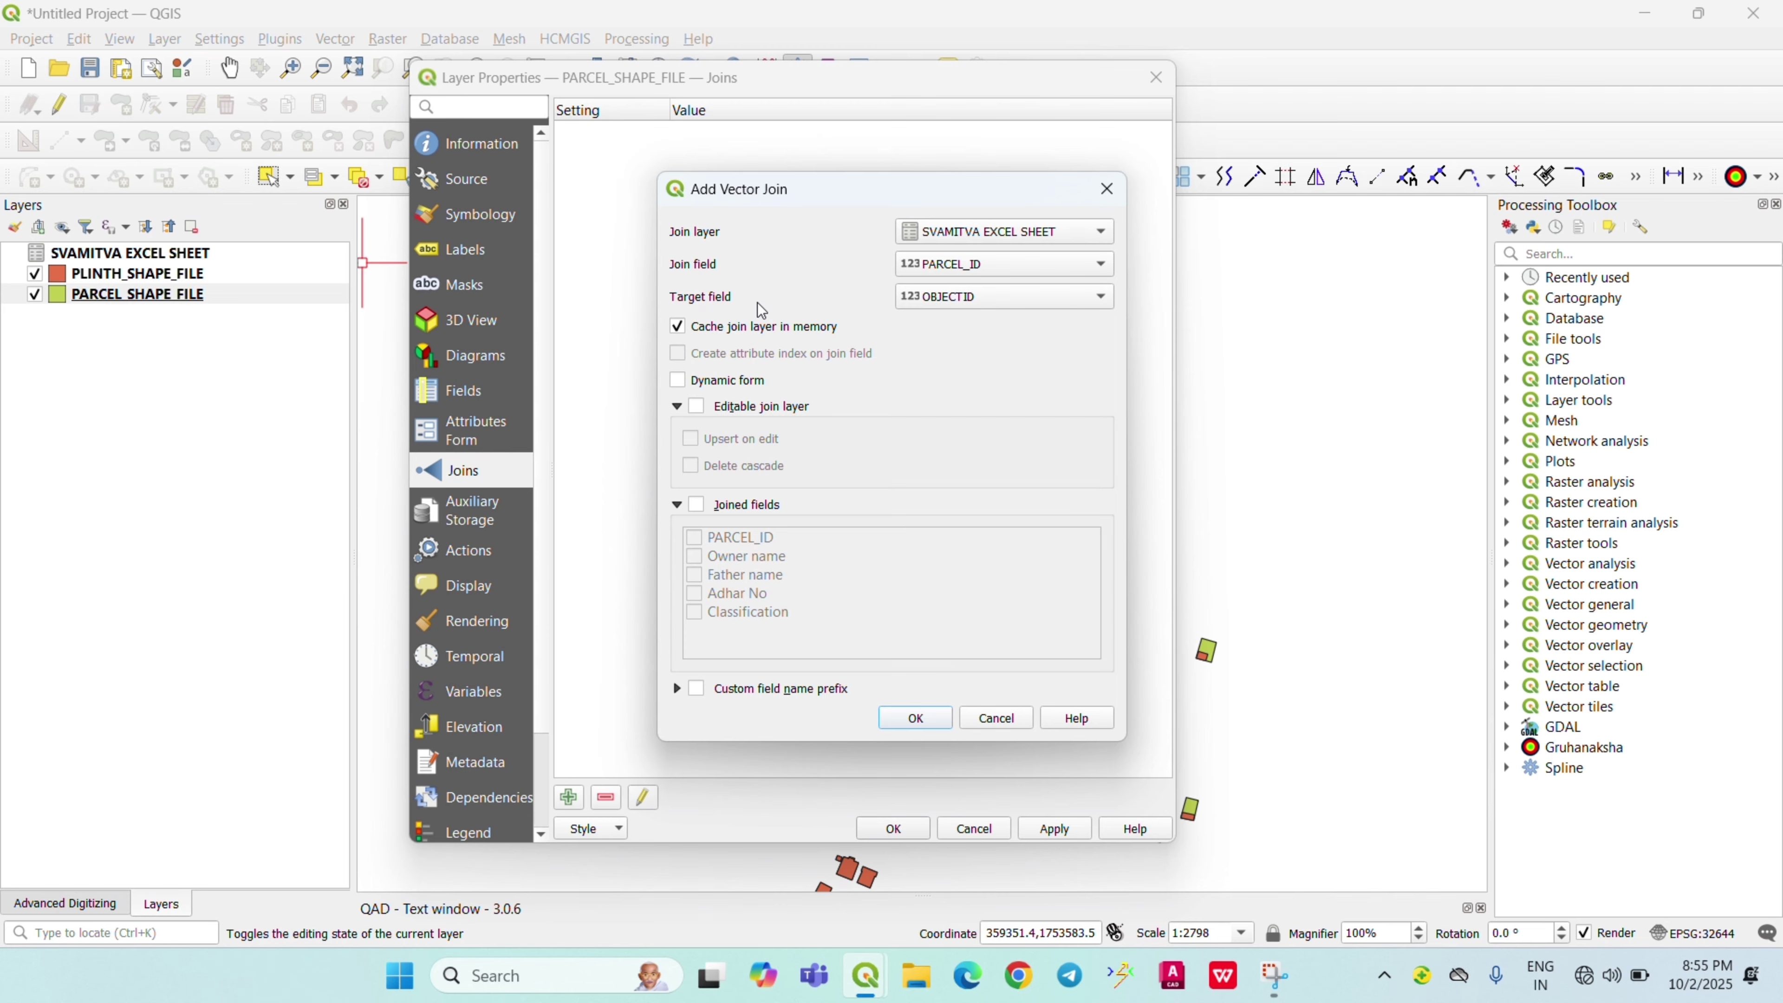
left_click(976, 302)
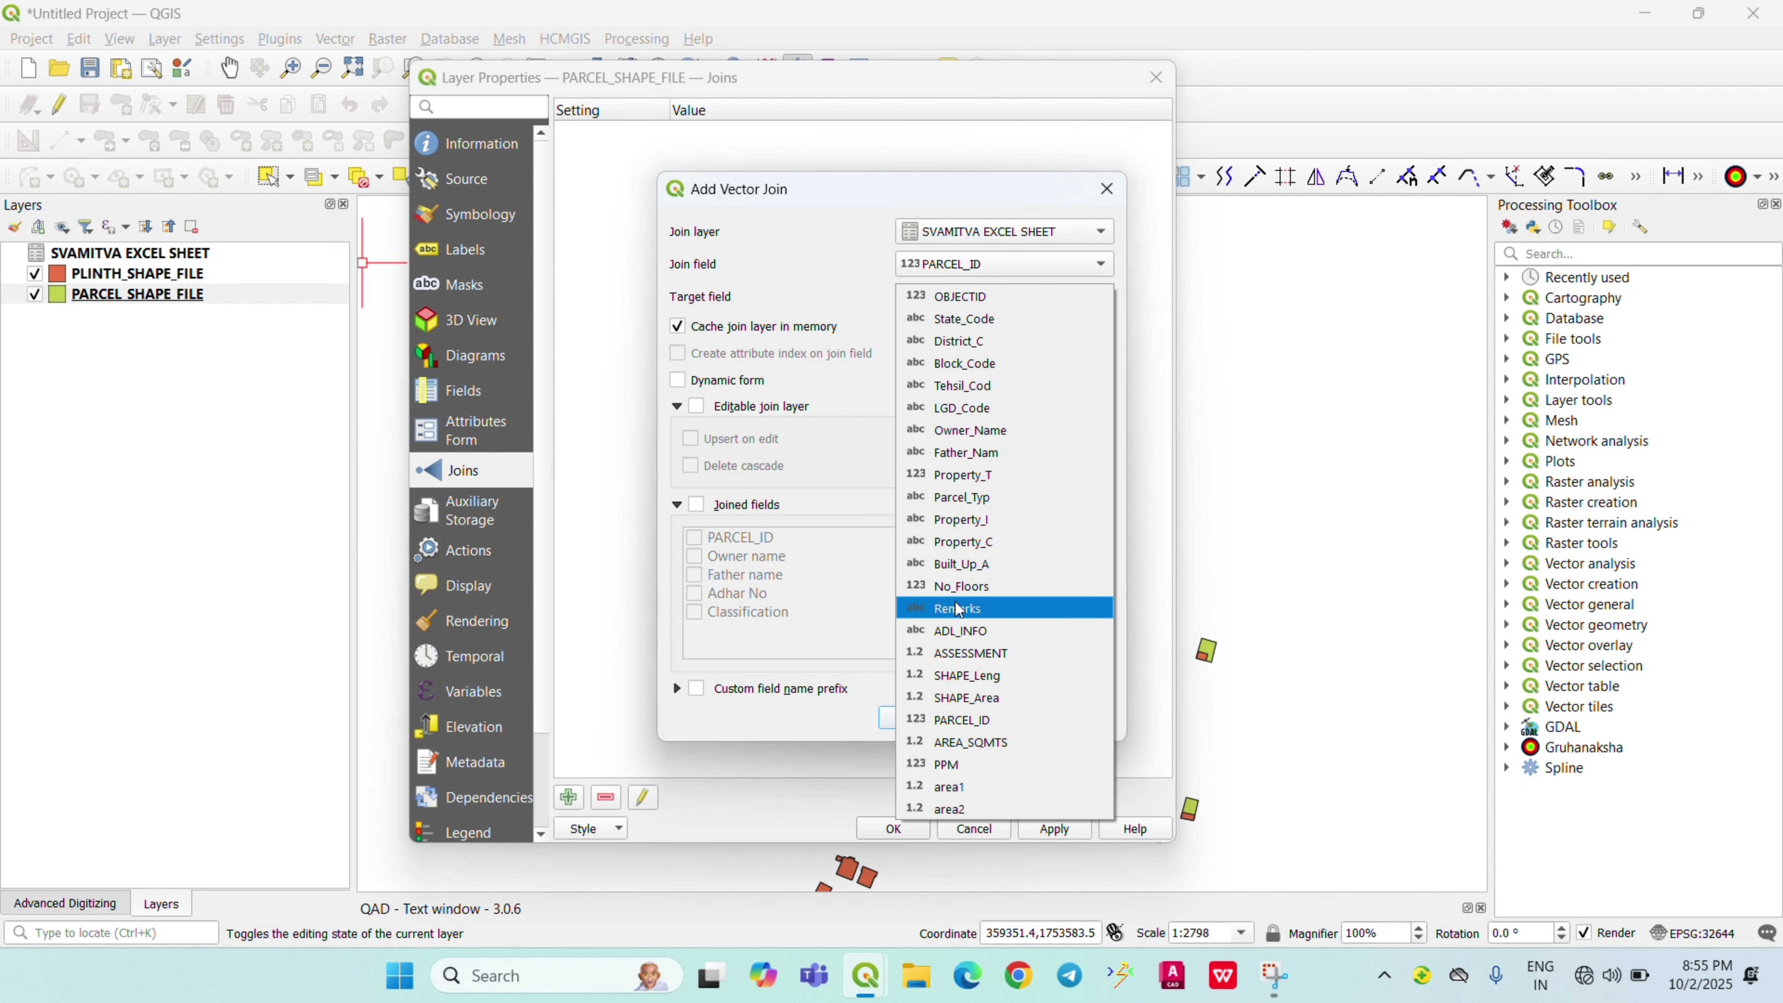
left_click(981, 727)
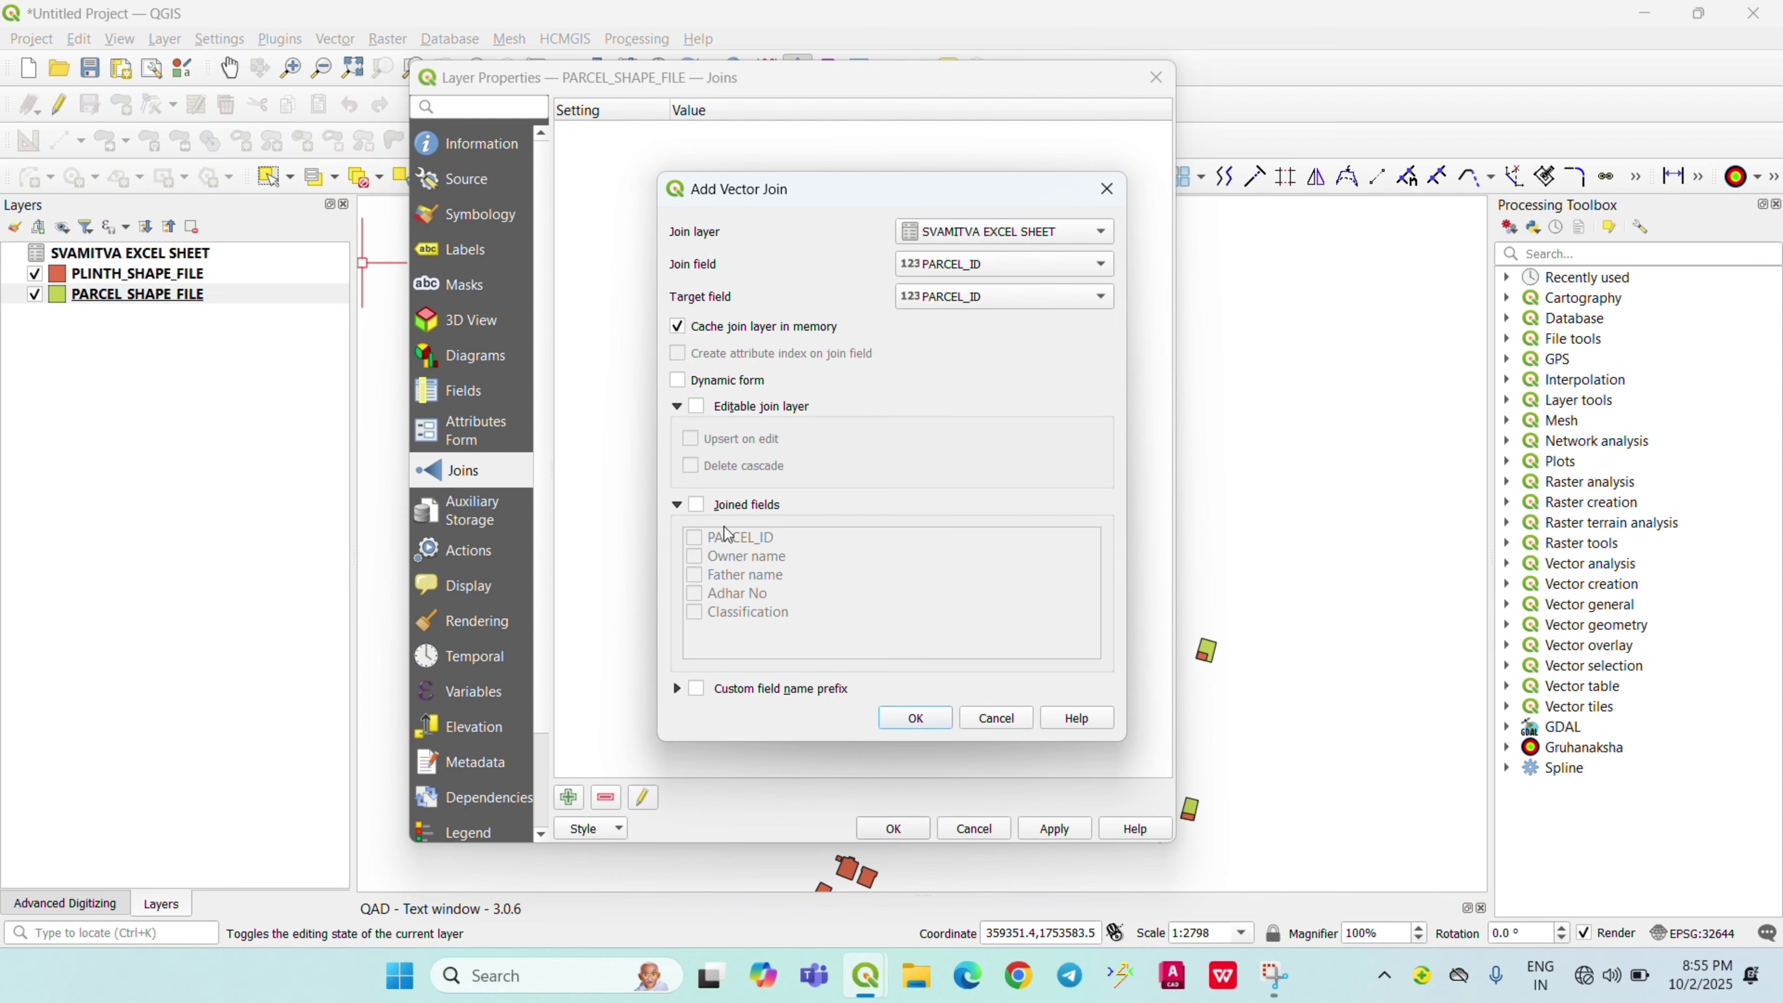
Limit the joined fields to PARCEL_ID, Owner name, Father name, Adhar No and Classification, and accept the join and layer properties
left_click(698, 507)
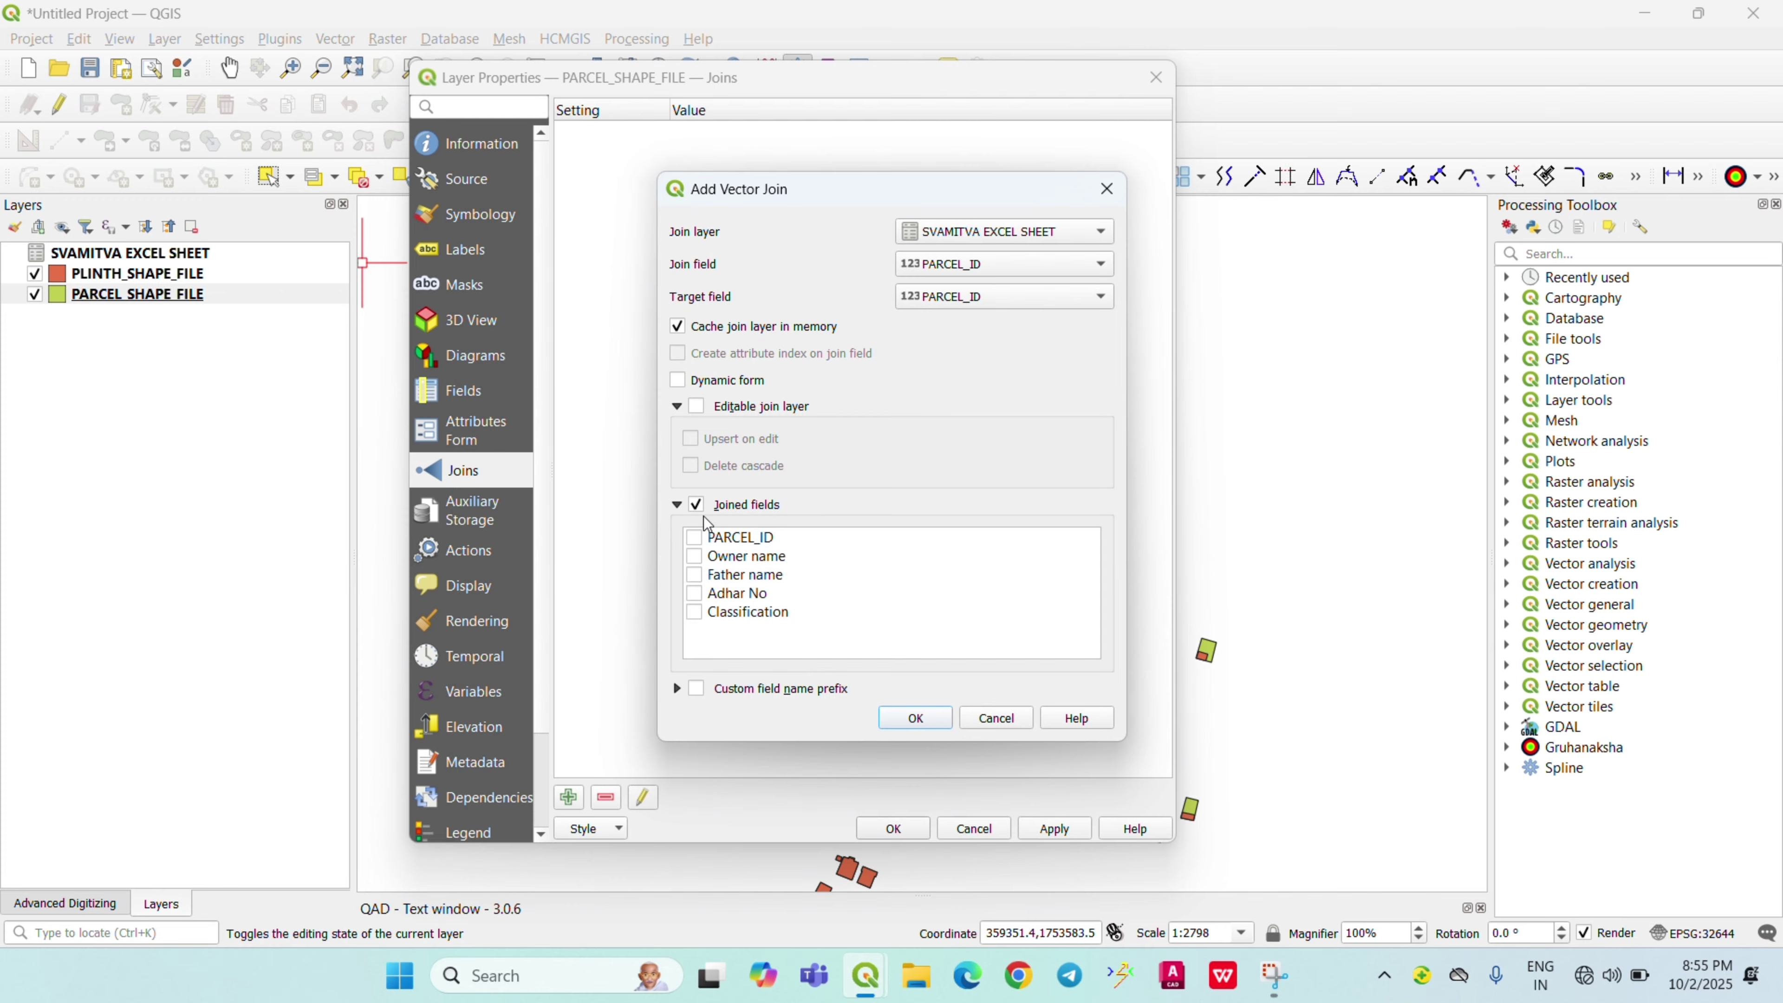
left_click(696, 542)
left_click(695, 556)
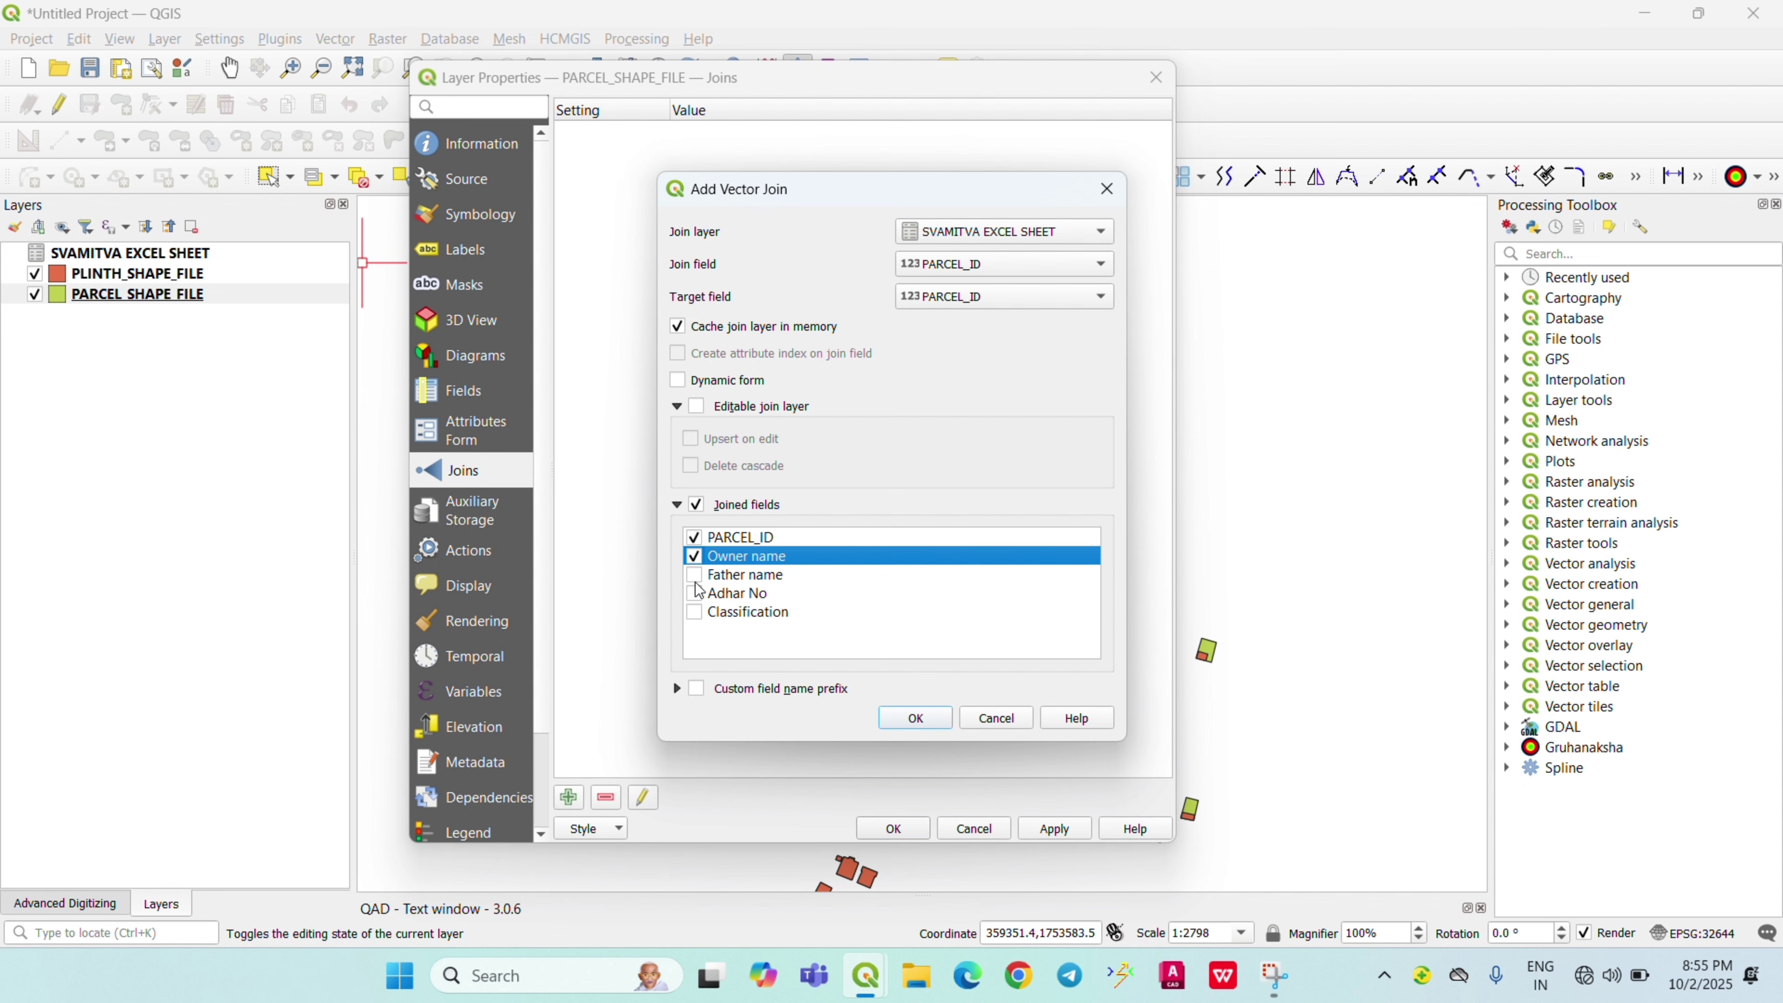
left_click(696, 577)
left_click(695, 596)
left_click(909, 720)
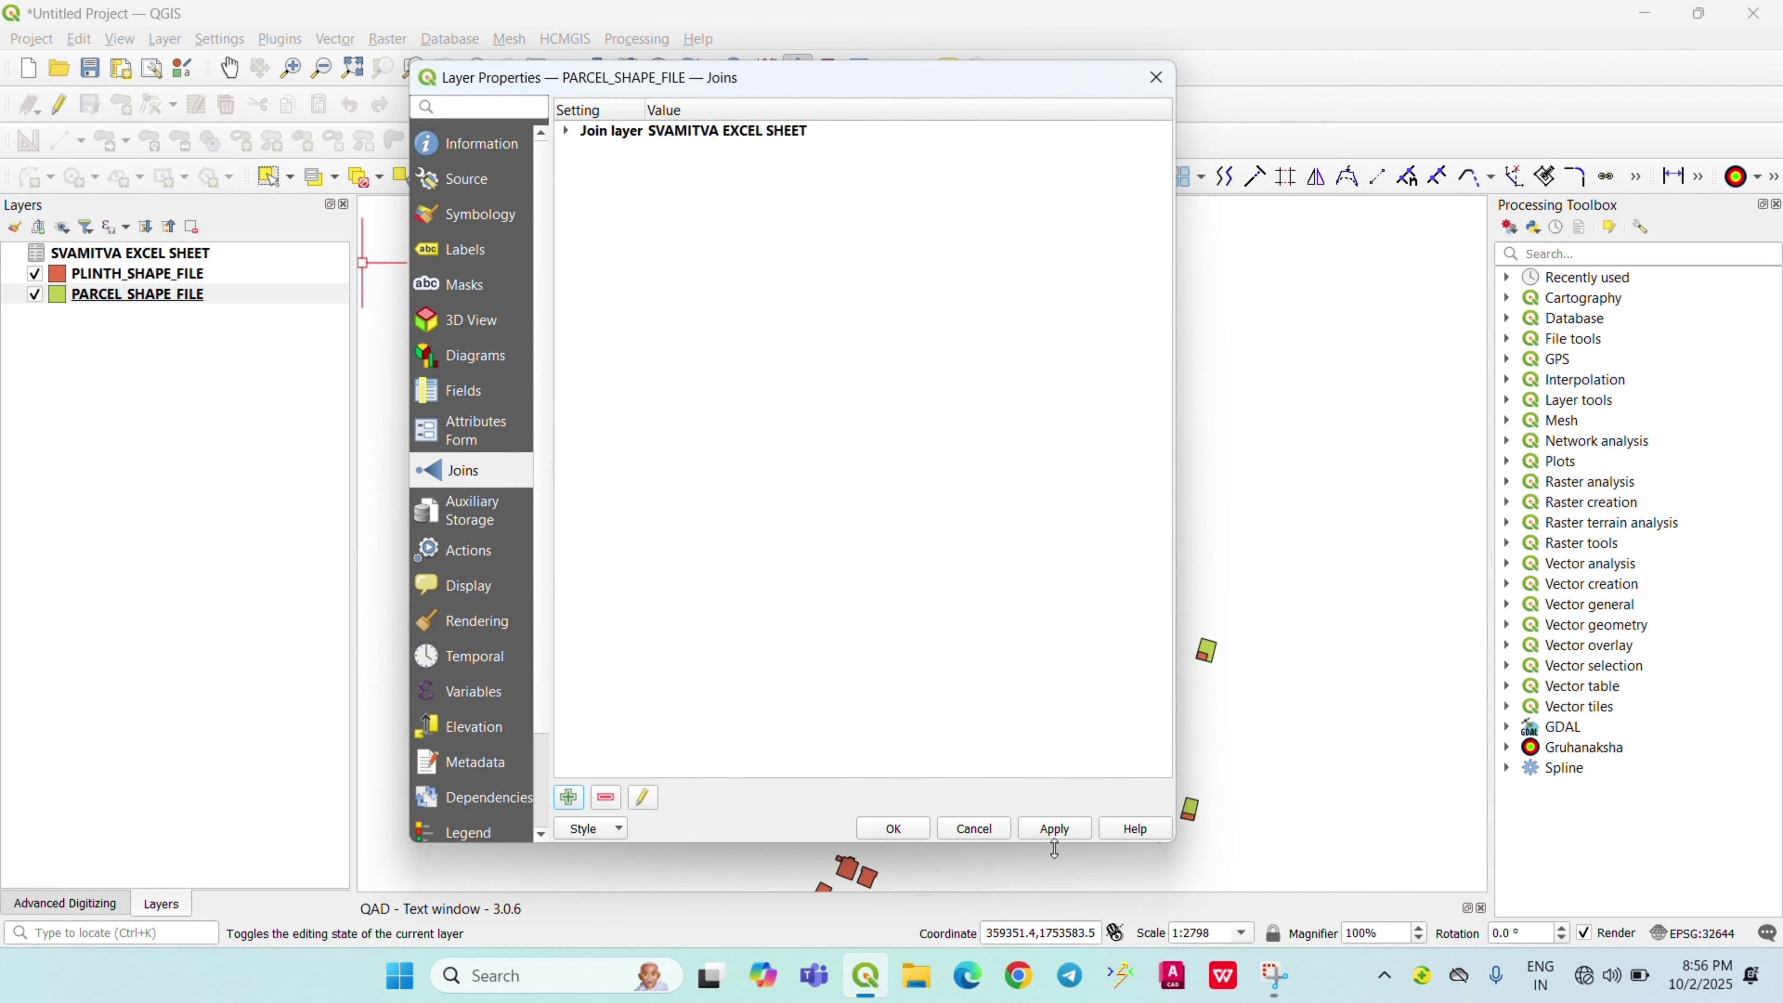
left_click(895, 830)
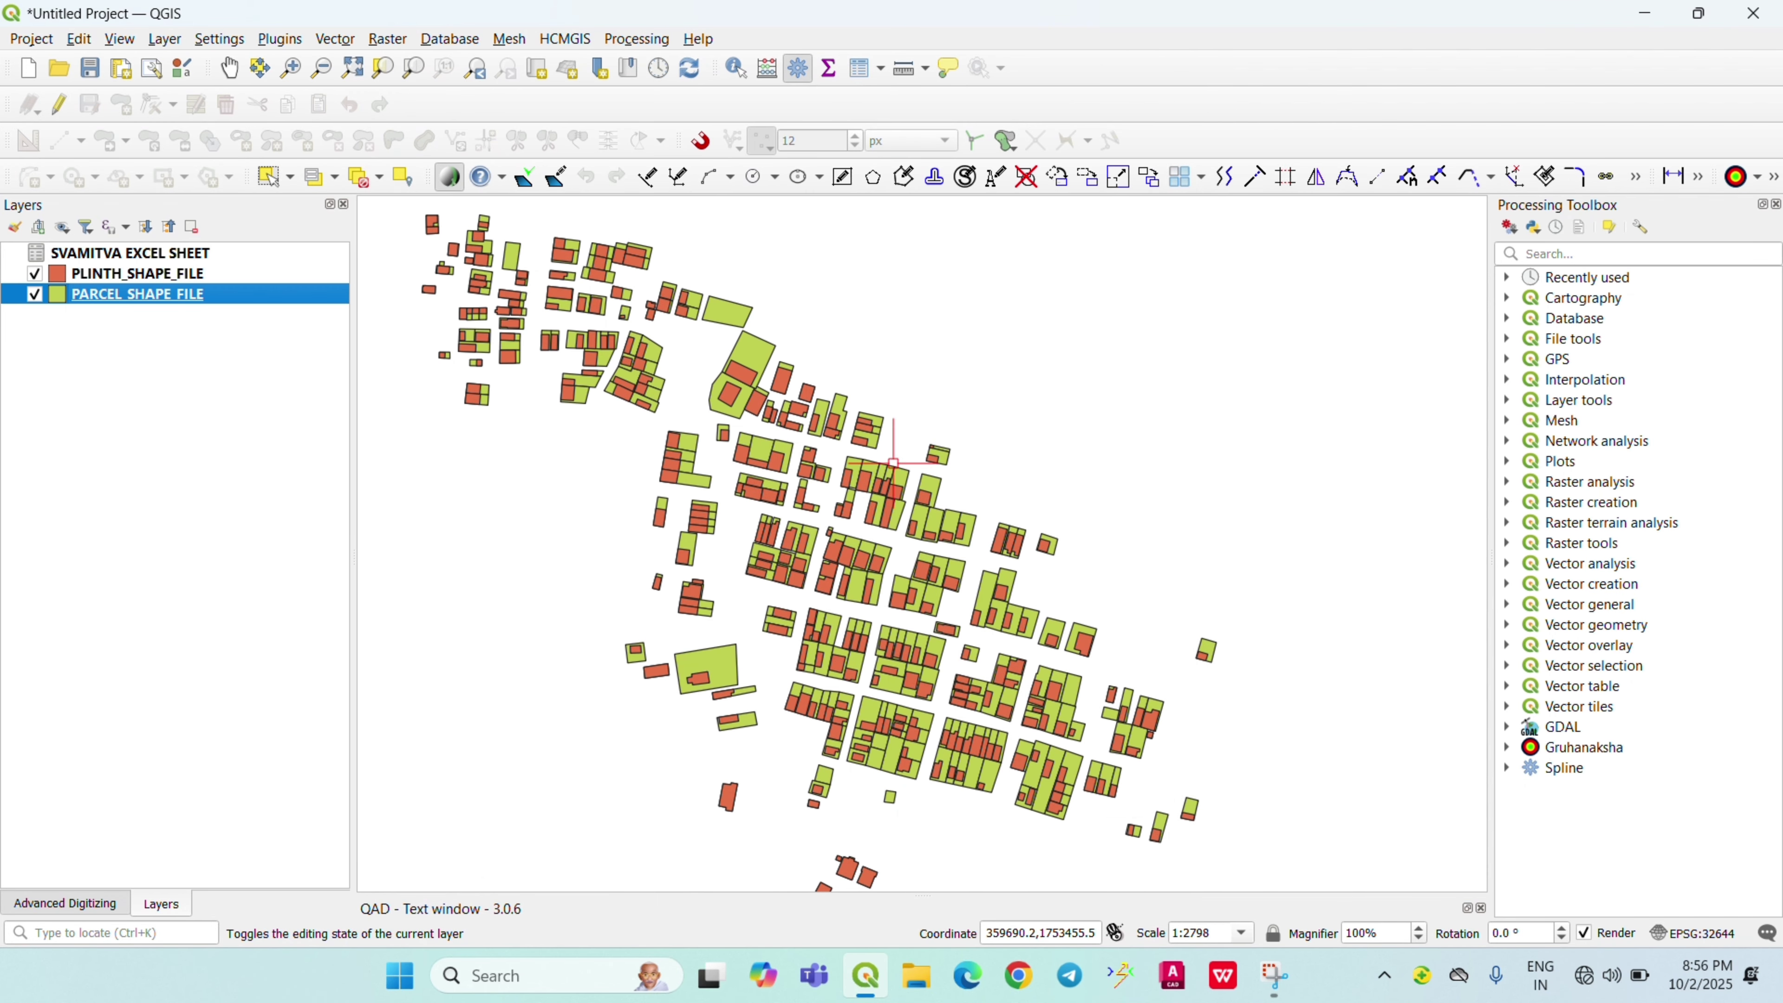
Check the joined owner detail columns at the end of the PARCEL_SHAPE_FILE attribute table and close the table
scroll(894, 463, "down", 1)
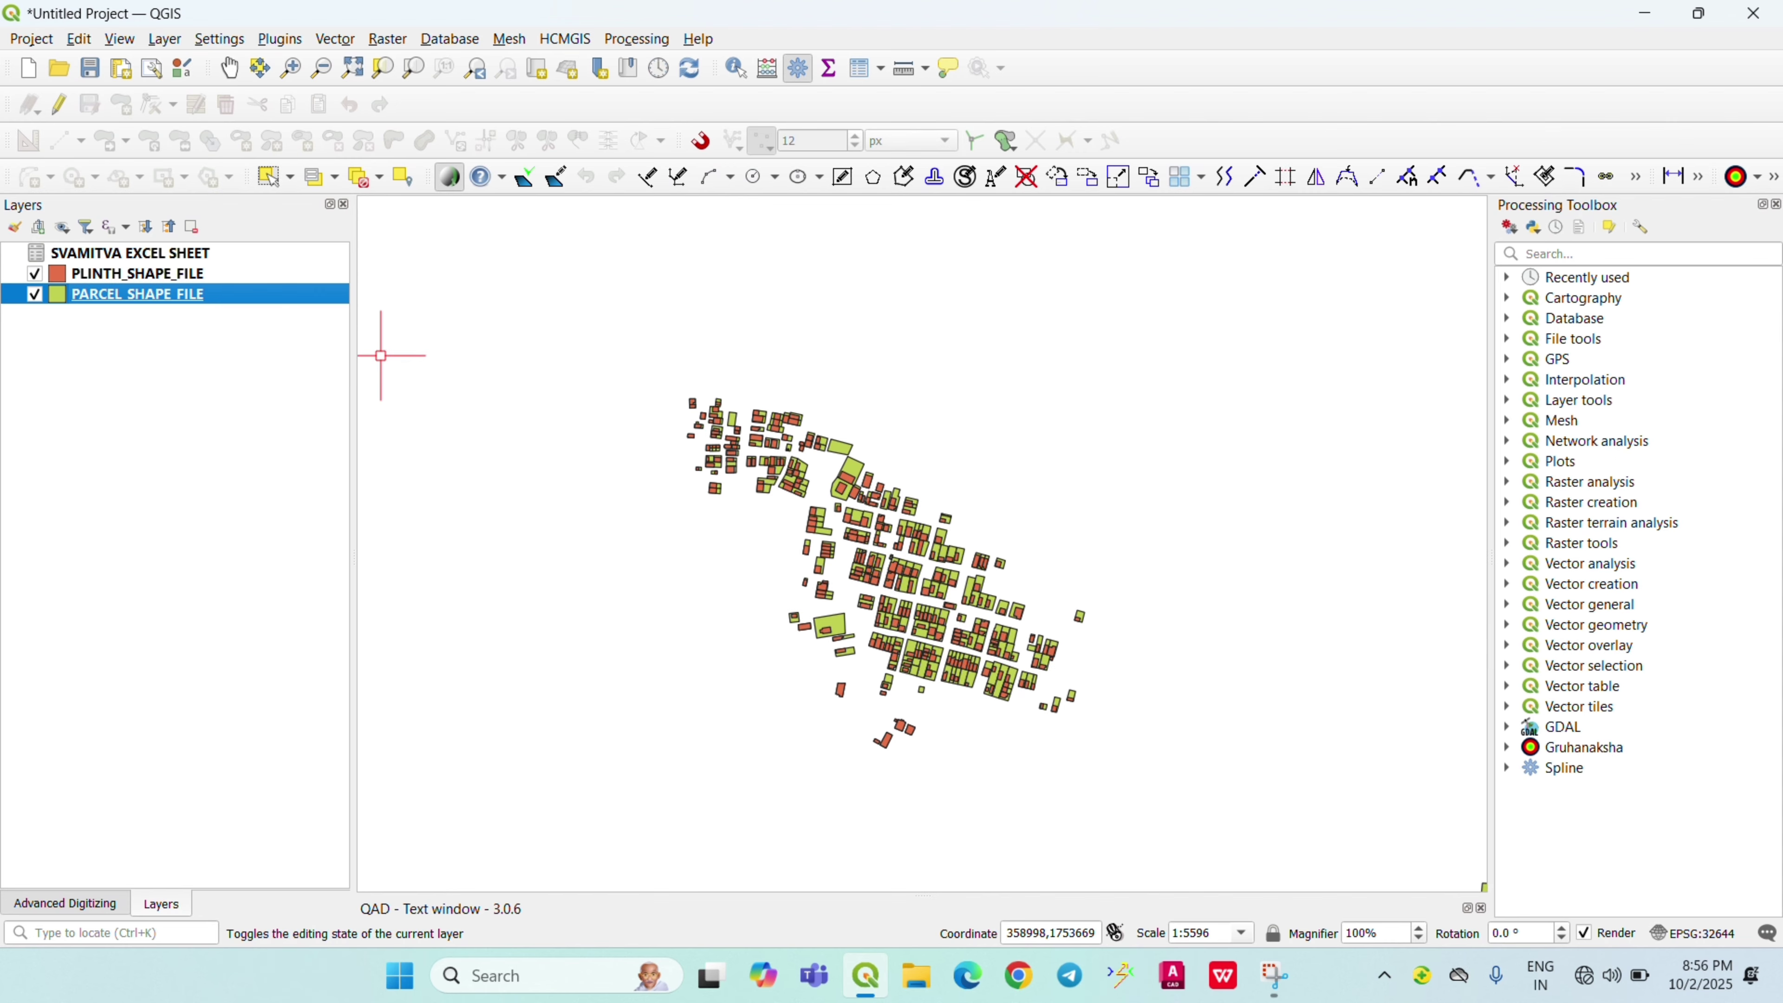
right_click(256, 303)
left_click(335, 599)
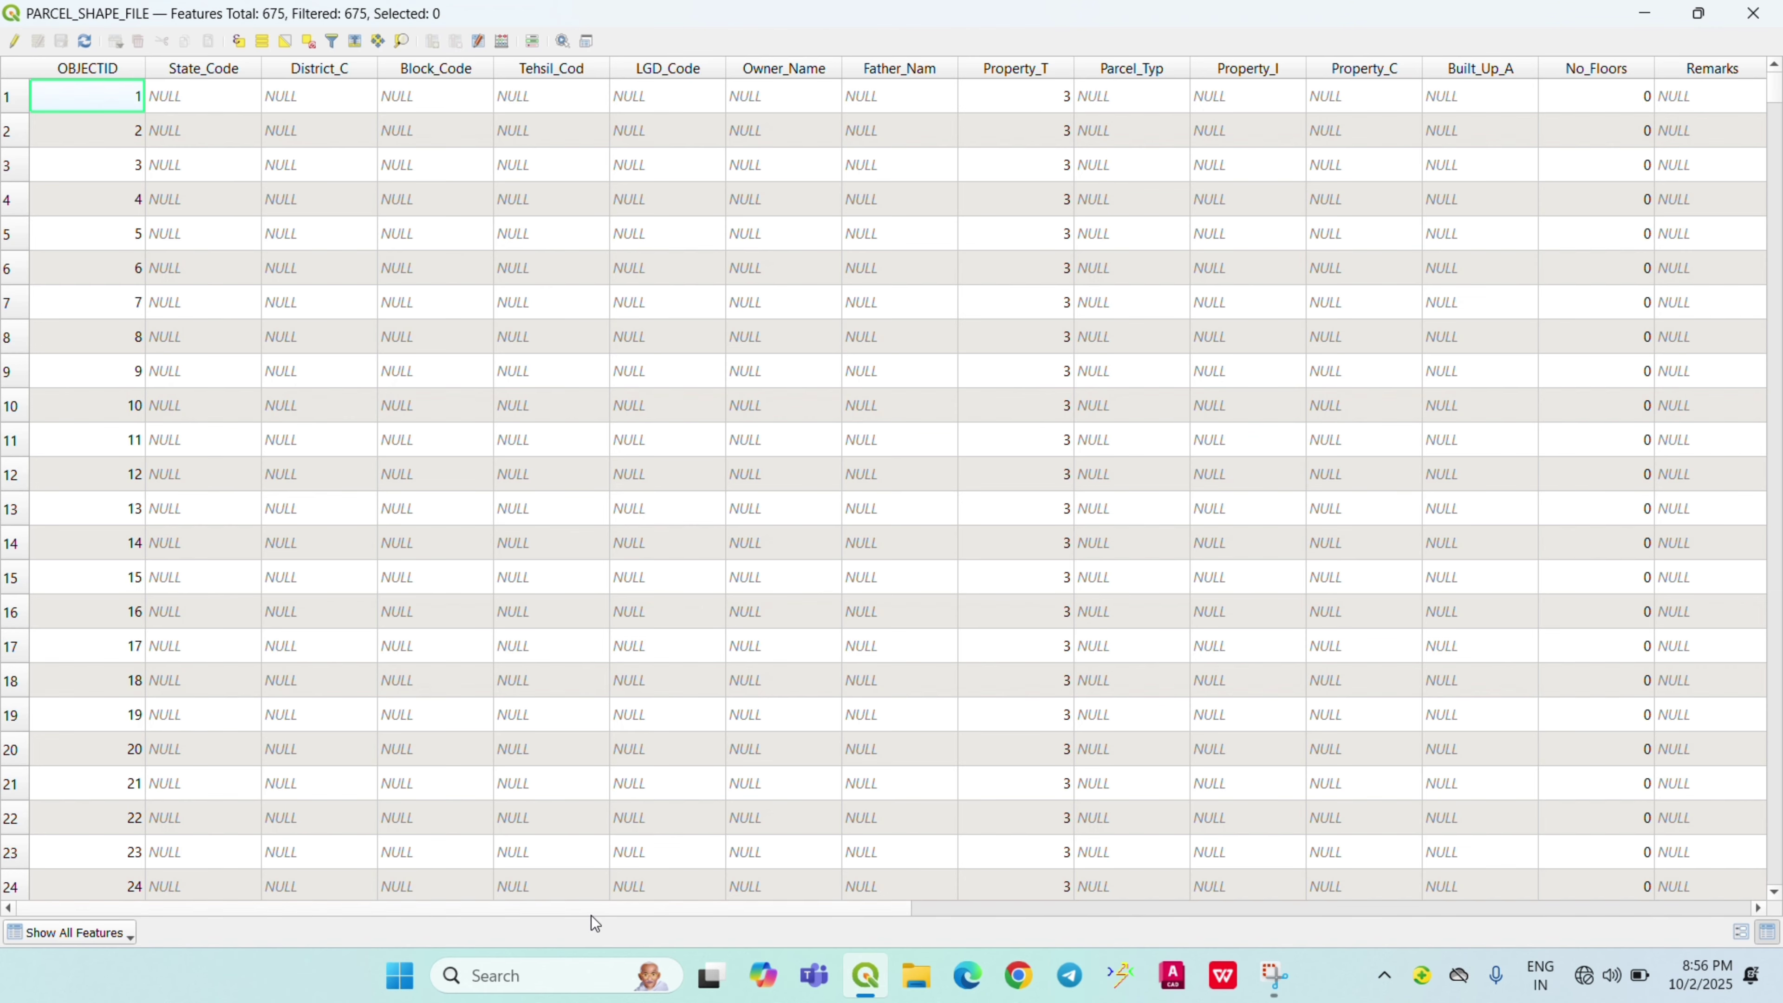
left_click_drag(586, 909, 1449, 933)
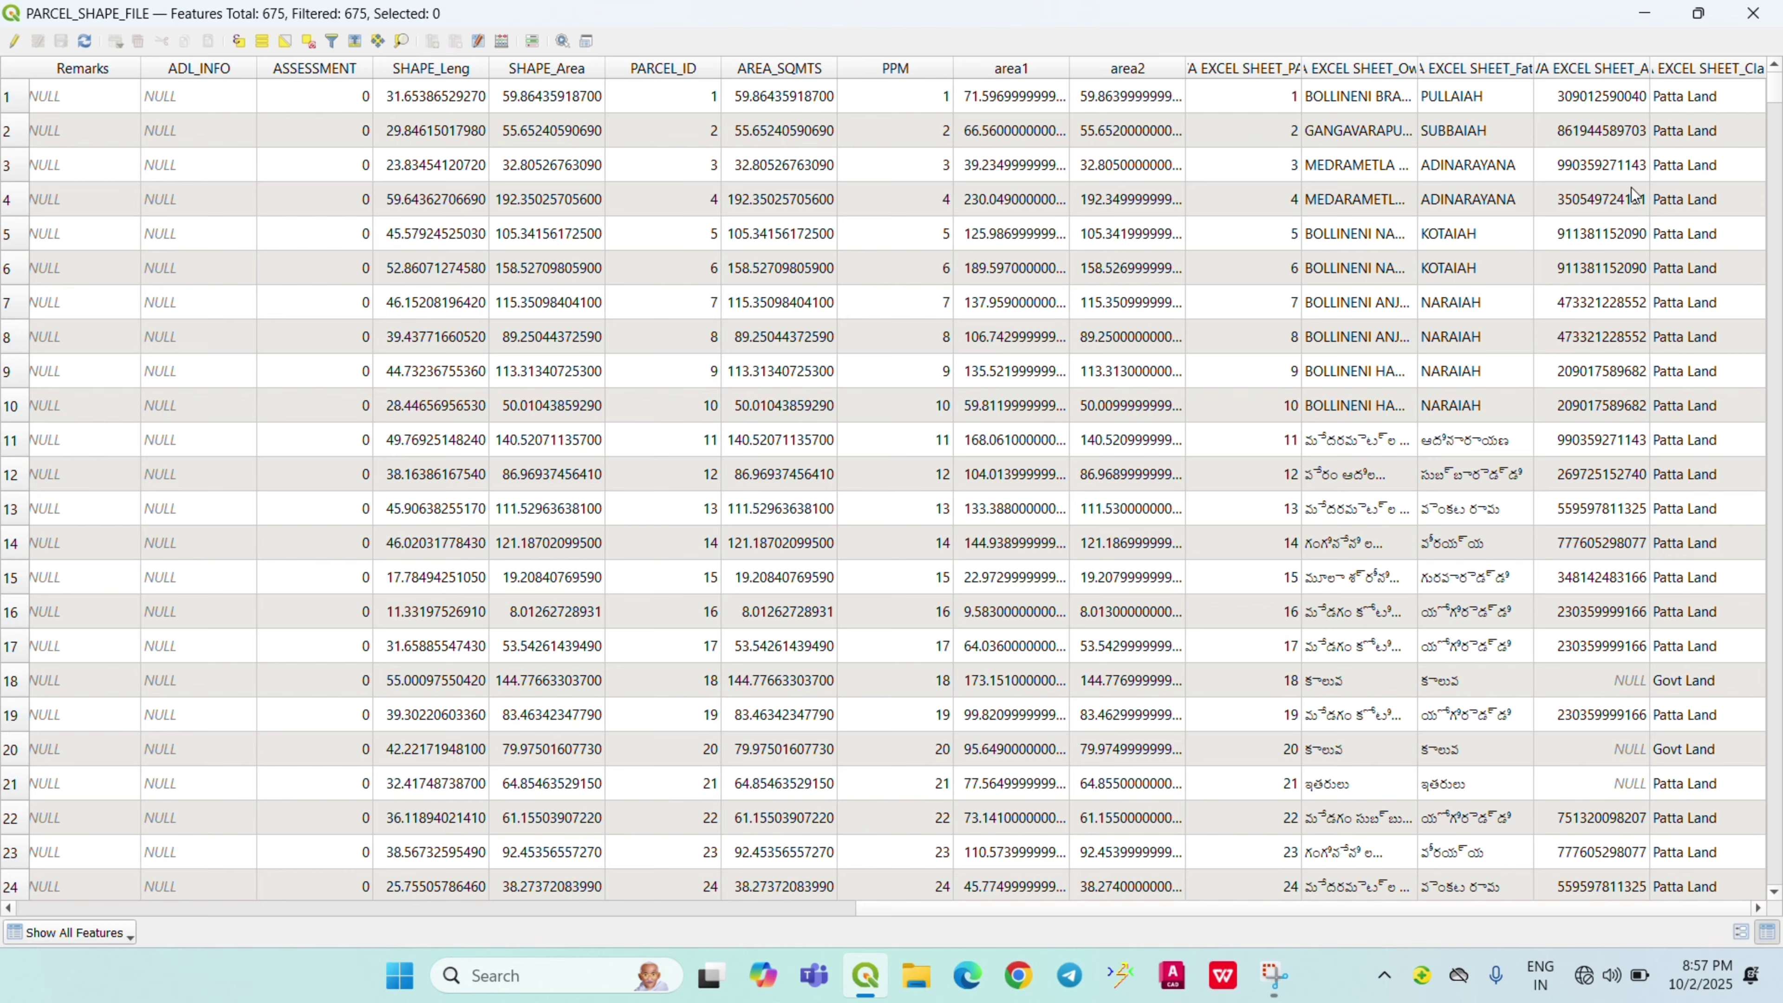
left_click(1753, 14)
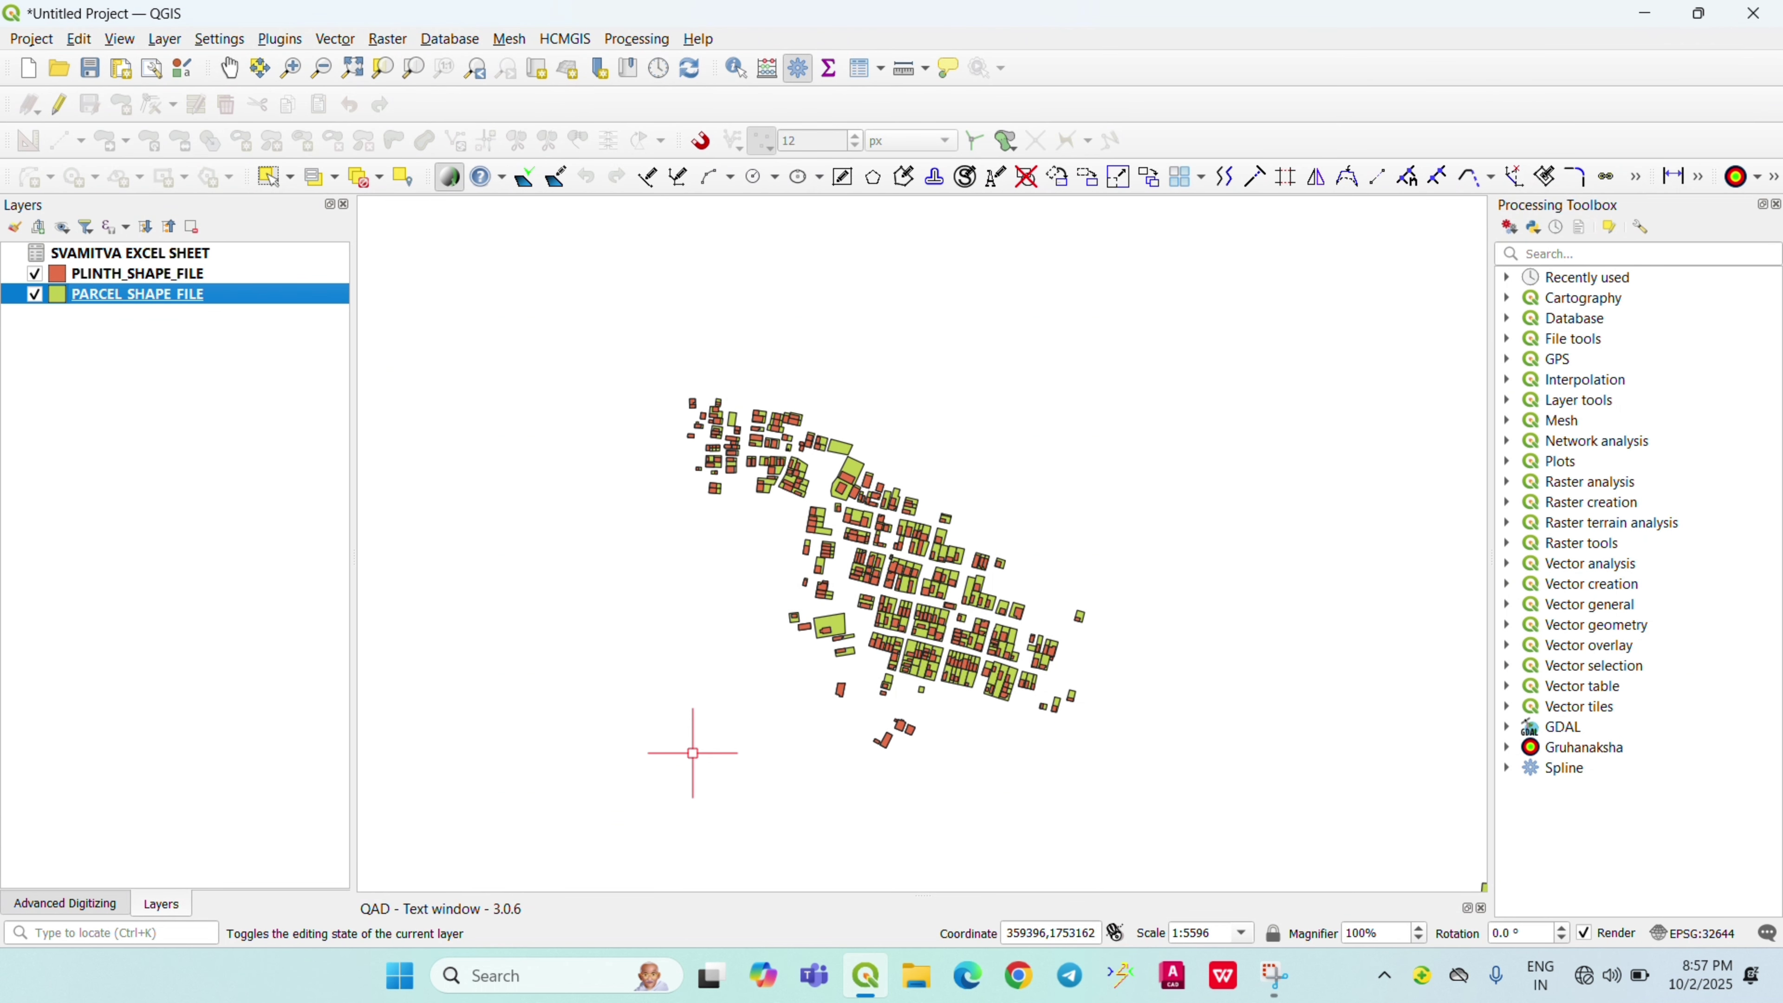